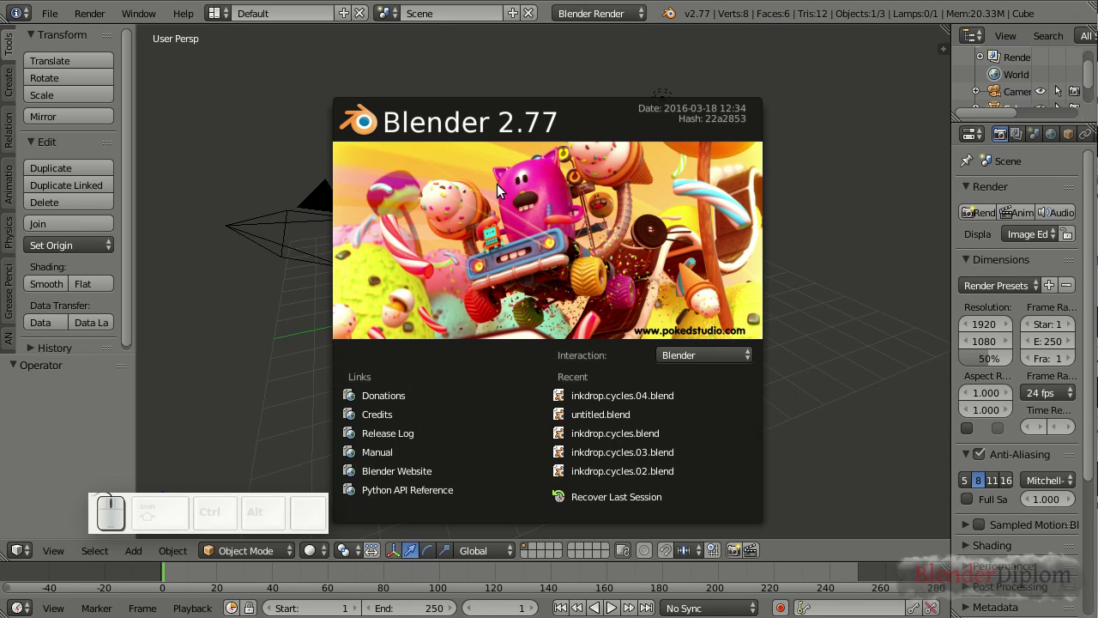
Step: Close the splash screen and switch the render engine to Cycles Render
{"action": "left_click", "coordinate": [596, 17]}
{"action": "left_click", "coordinate": [596, 17]}
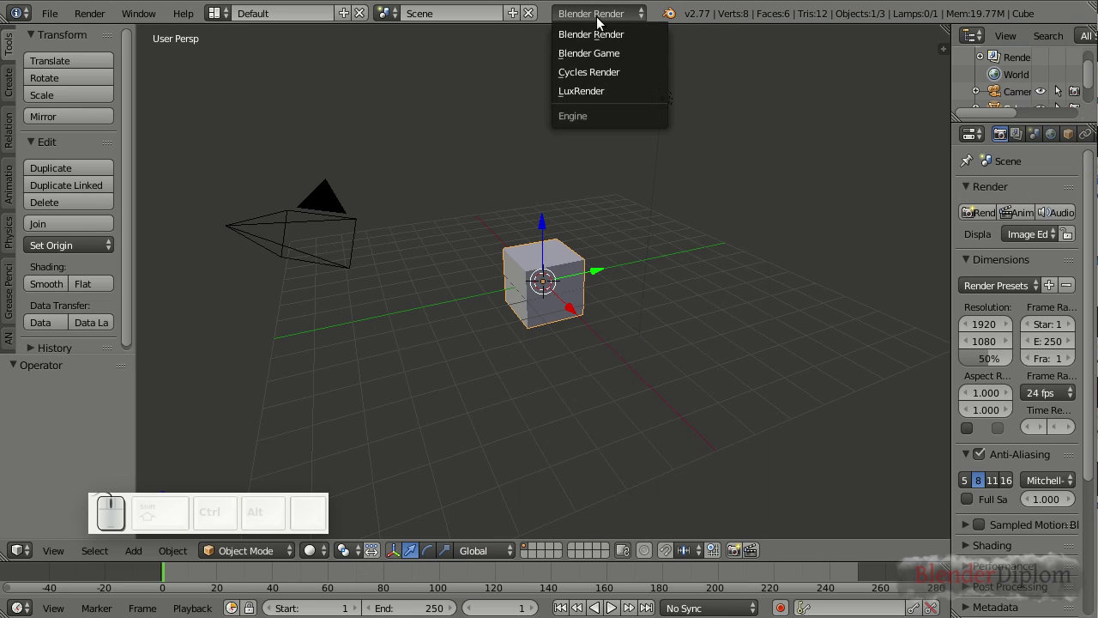
{"action": "left_click", "coordinate": [576, 74]}
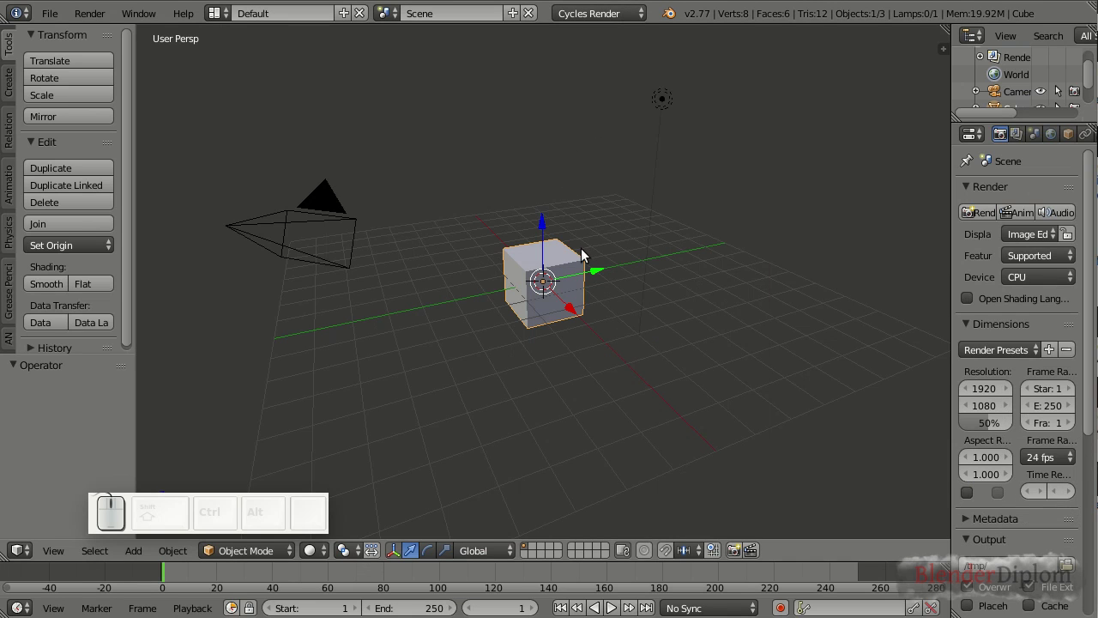
{"action": "scroll", "coordinate": [581, 255], "scroll_direction": "up", "scroll_amount": 5}
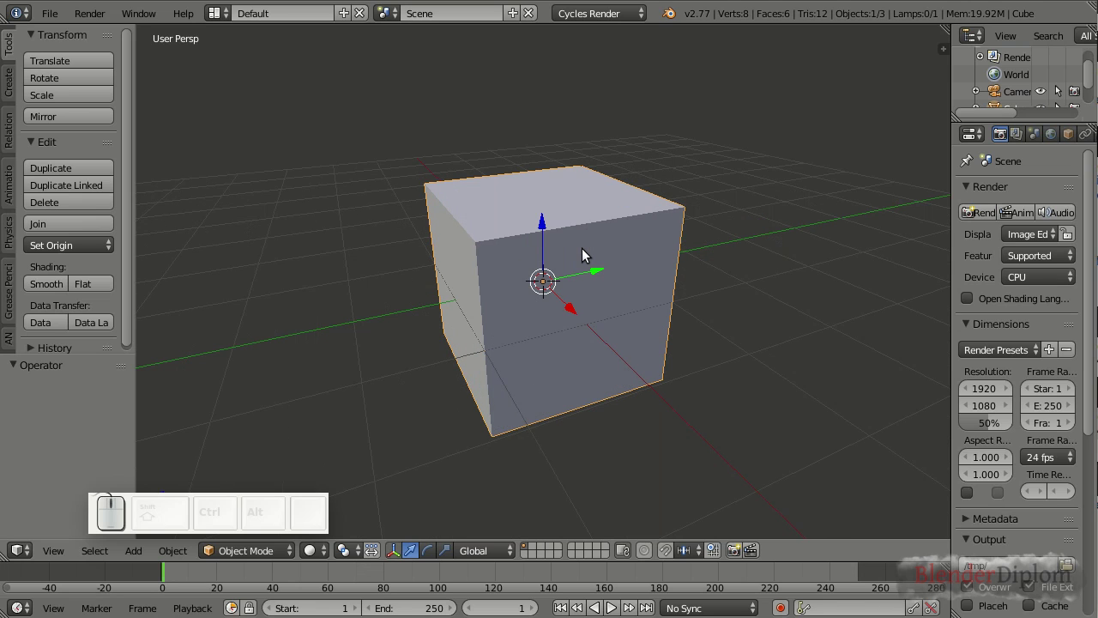
{"action": "scroll", "coordinate": [582, 255], "scroll_direction": "down", "scroll_amount": 2}
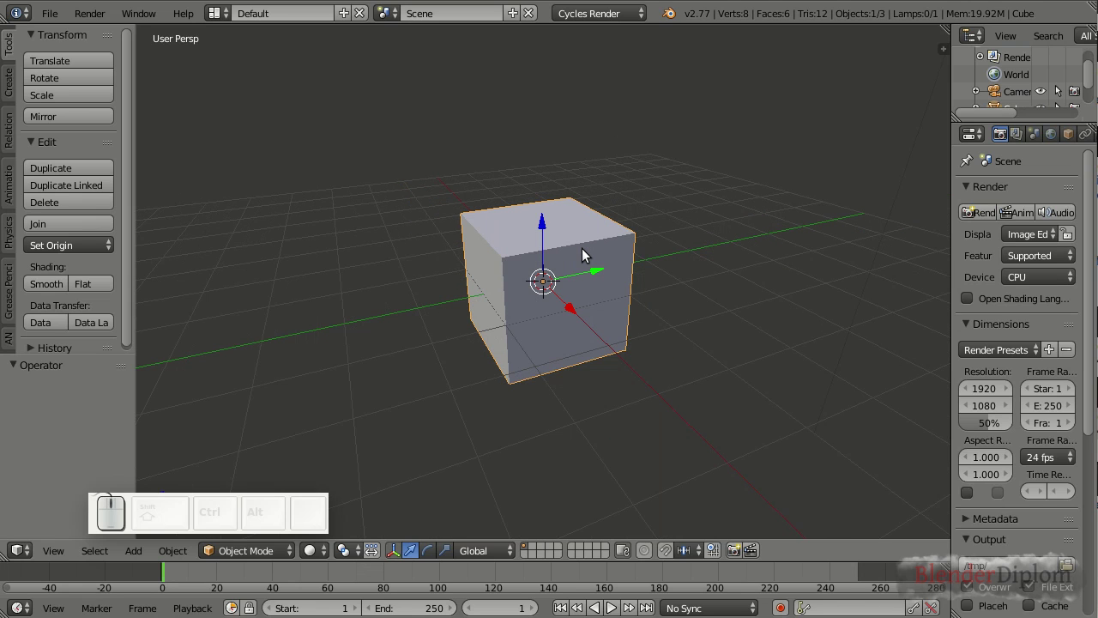
Step: Scale the default cube up by a factor of 3
{"action": "key", "text": "s"}
{"action": "key", "text": "3"}
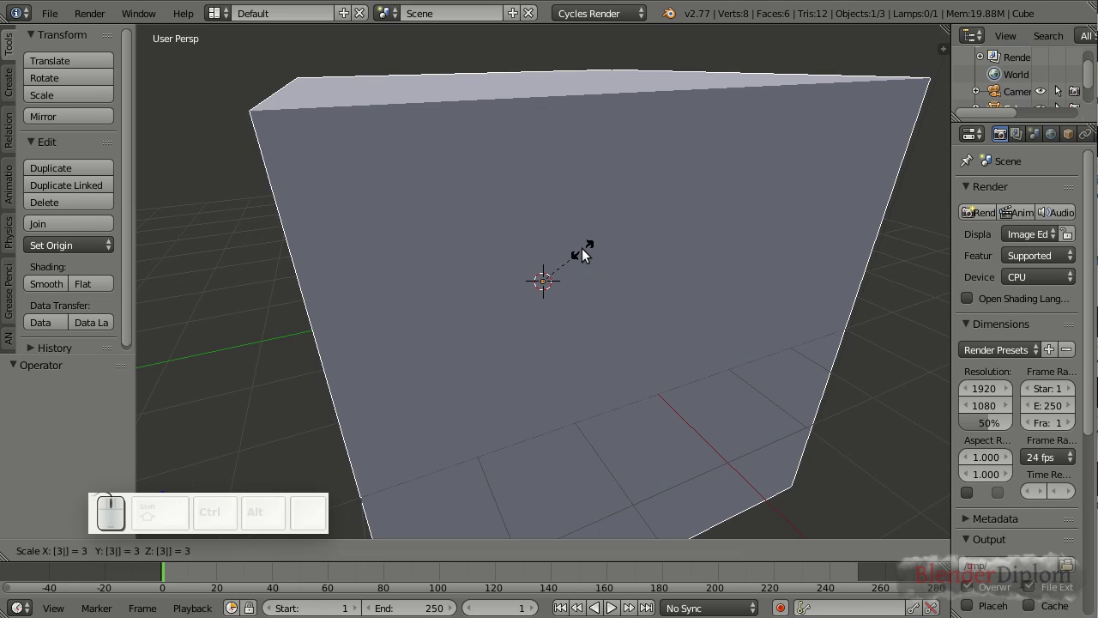
{"action": "key", "text": "Return"}
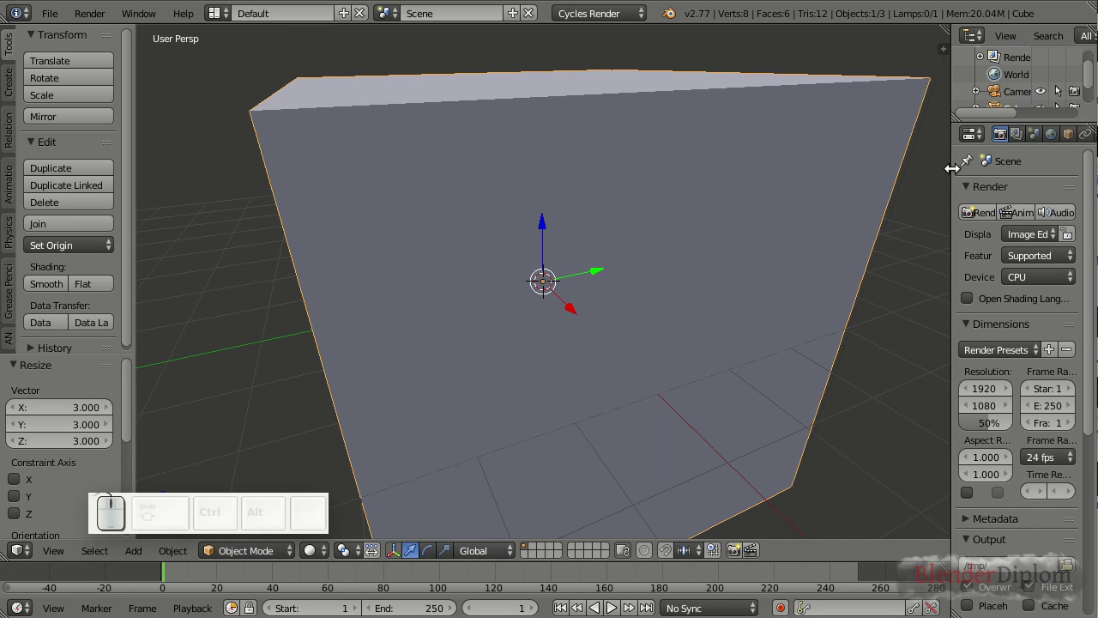
Step: Make the cube a smoke Domain in the Physics properties and orbit to level the view
{"action": "left_click_drag", "start_coordinate": [950, 168], "coordinate": [833, 169]}
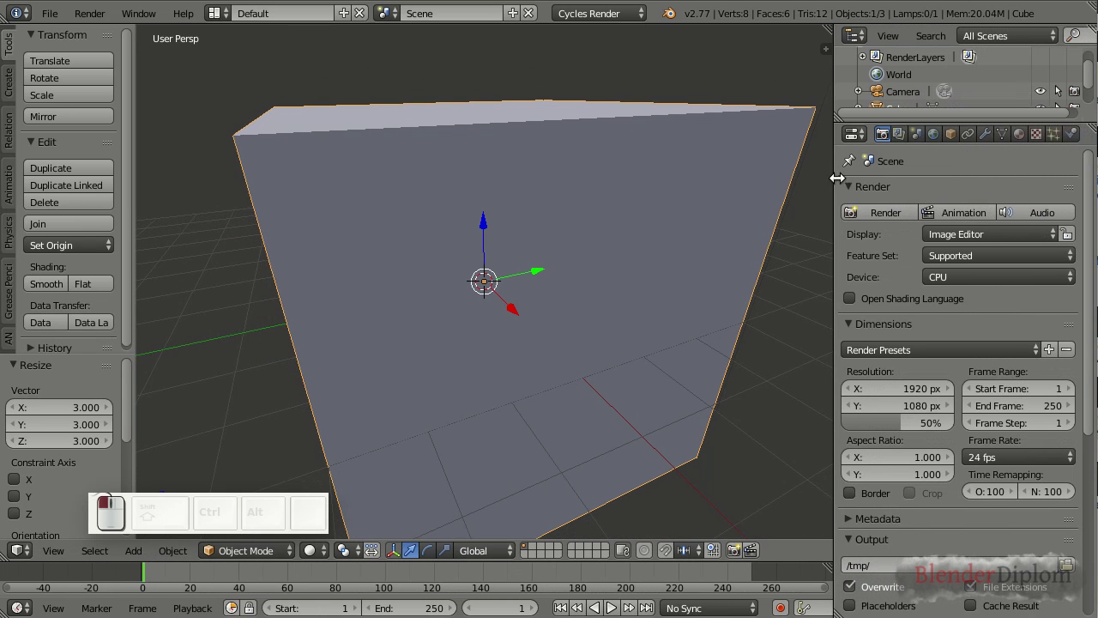
{"action": "left_click", "coordinate": [1072, 134]}
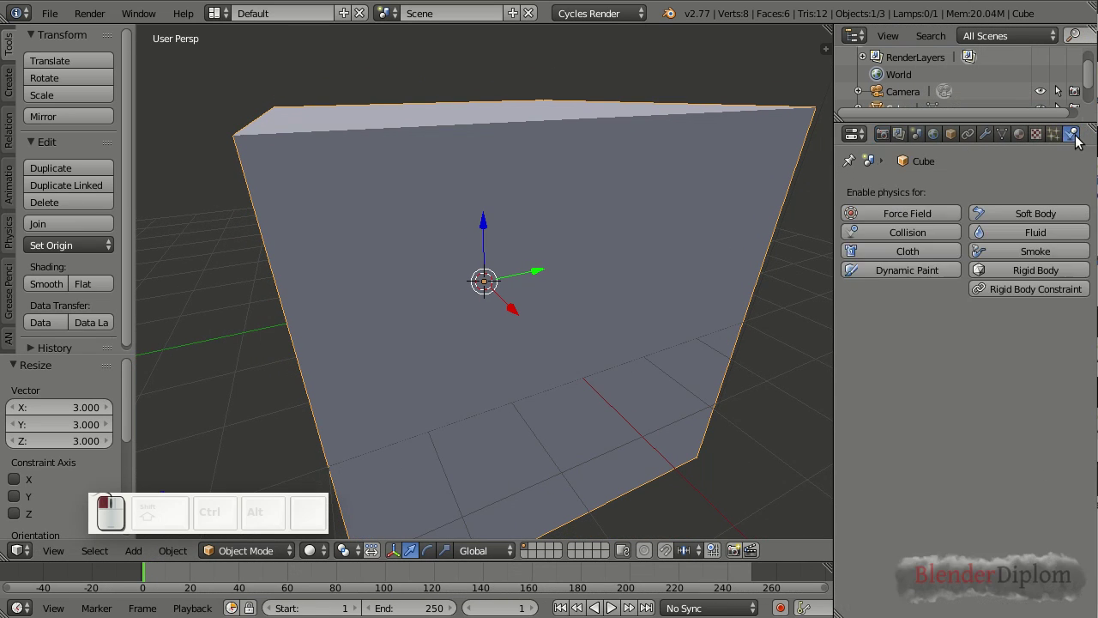
{"action": "left_click", "coordinate": [1019, 247]}
{"action": "left_click", "coordinate": [932, 341]}
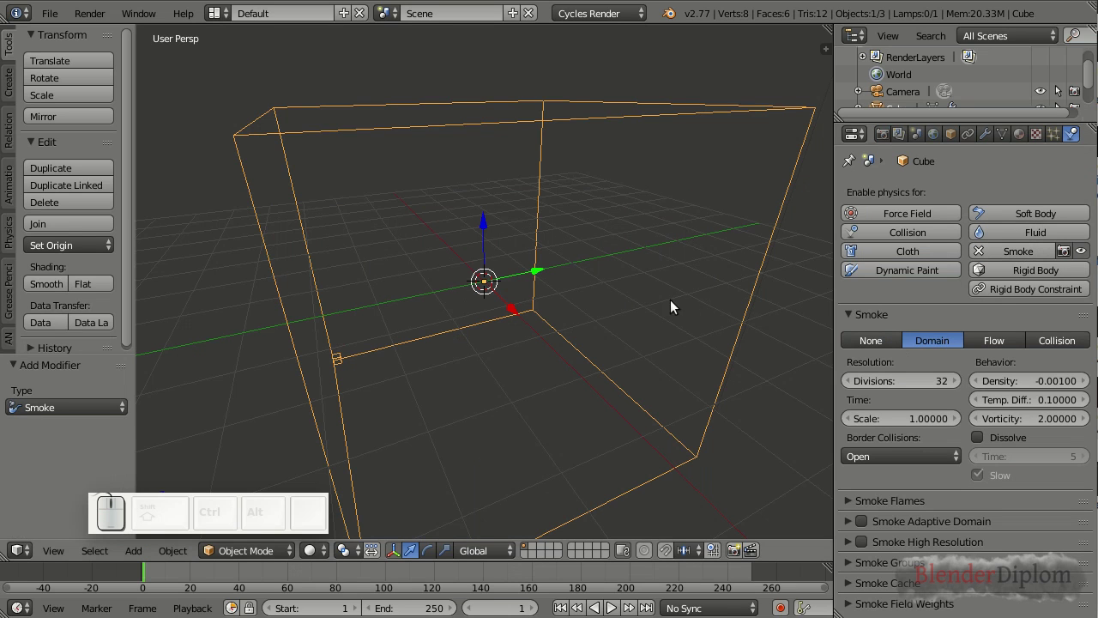
{"action": "middle_click_drag", "start_coordinate": [670, 299], "coordinate": [570, 314]}
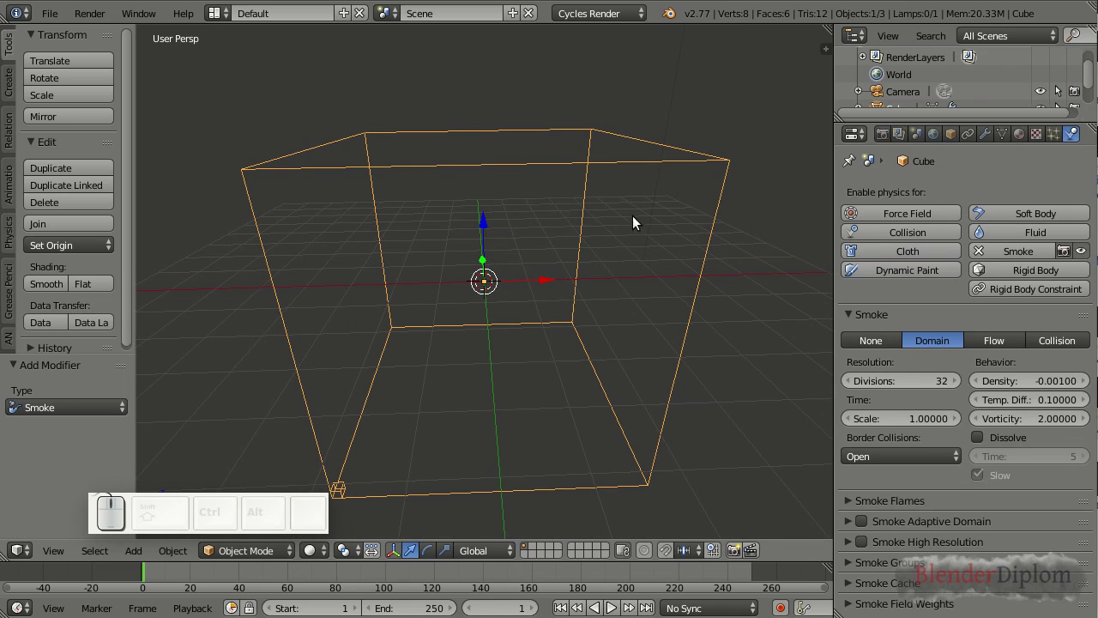
{"action": "middle_click_drag", "start_coordinate": [362, 352], "coordinate": [412, 343]}
{"action": "scroll", "coordinate": [412, 343], "scroll_direction": "up", "scroll_amount": 3}
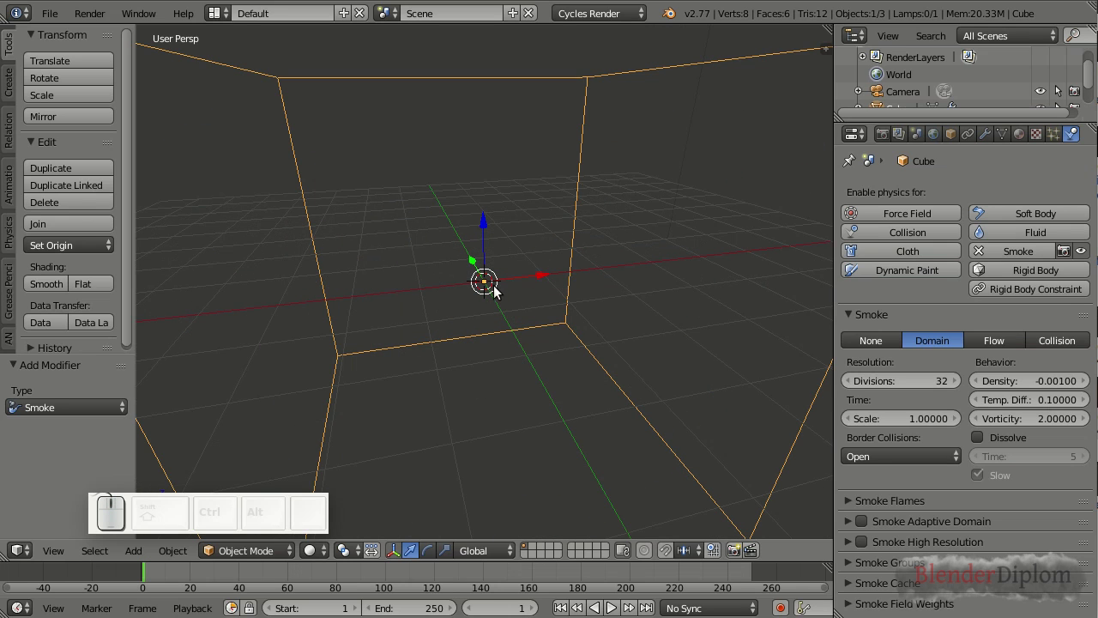
{"action": "scroll", "coordinate": [491, 296], "scroll_direction": "down", "scroll_amount": 4}
{"action": "middle_click_drag", "start_coordinate": [511, 309], "coordinate": [482, 316]}
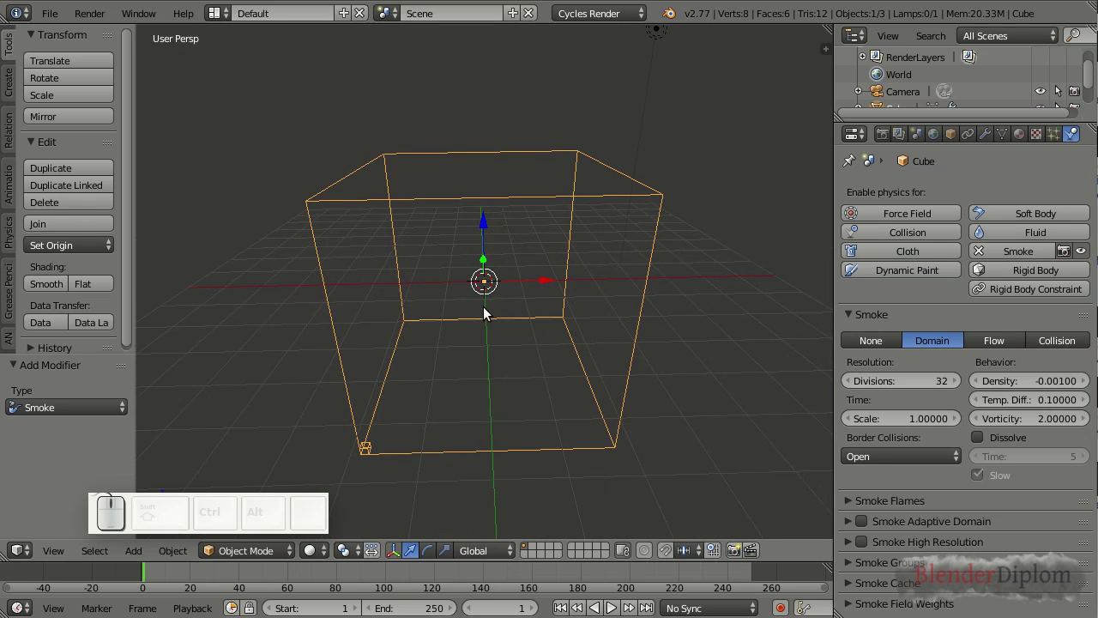
Step: Add an icosphere and scale it down to 0.1
{"action": "key", "text": "shift+a"}
{"action": "mouse_move", "coordinate": [484, 288]}
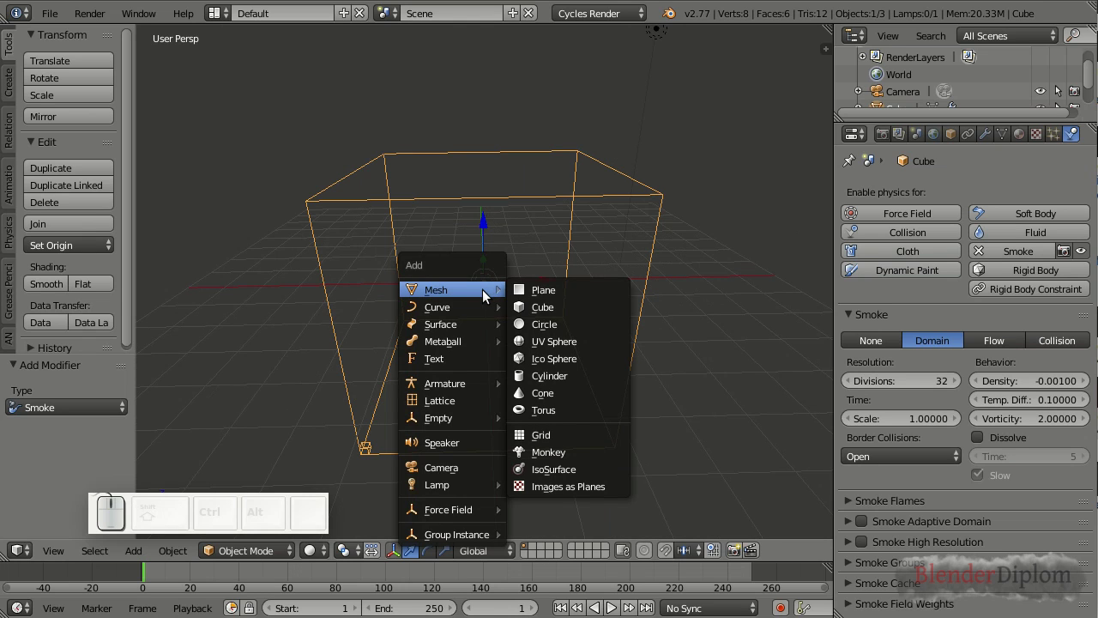
{"action": "left_click", "coordinate": [570, 358]}
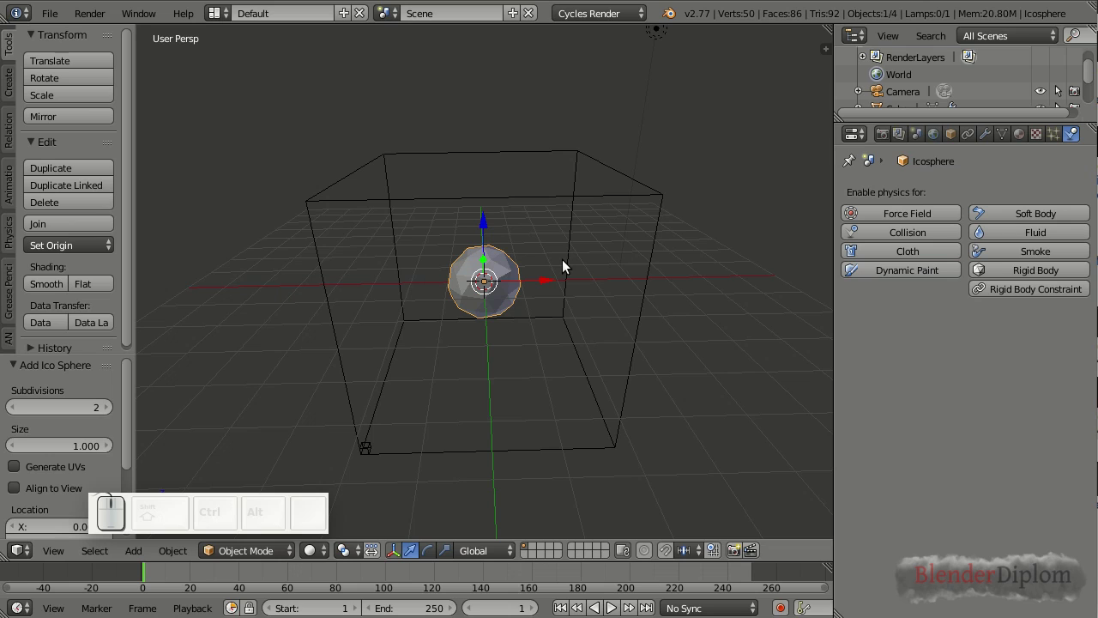
{"action": "key", "text": "s"}
{"action": "key", "text": "0"}
{"action": "key", "text": "period"}
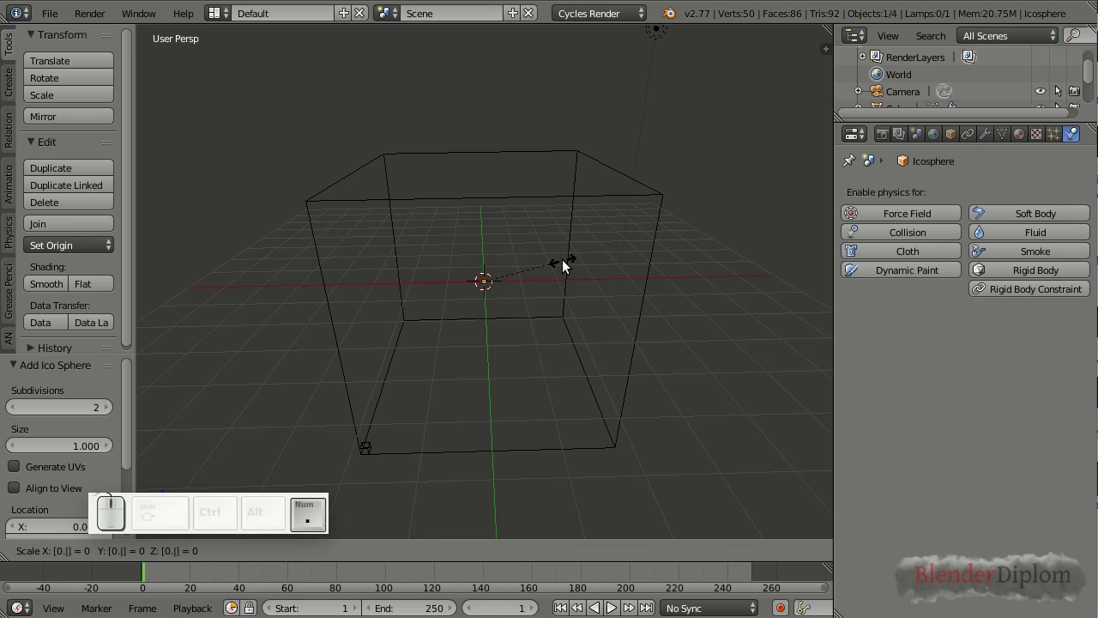
{"action": "key", "text": "KP_1"}
{"action": "left_click", "coordinate": [562, 260]}
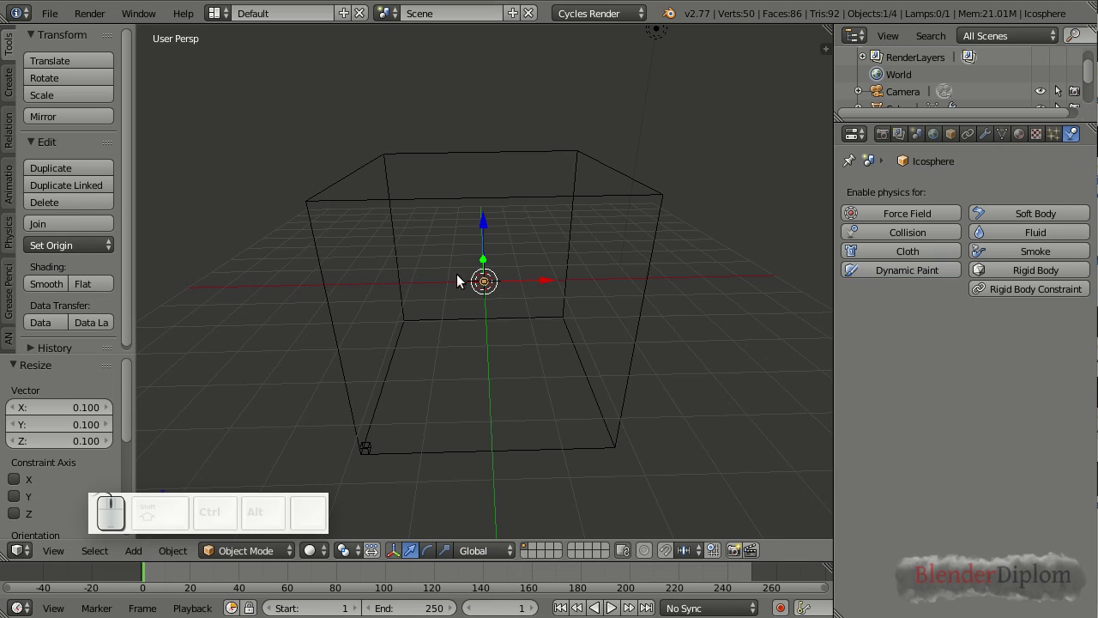
Step: Move the icosphere along X to -7.5, outside the domain's left side
{"action": "middle_click_drag", "start_coordinate": [456, 274], "coordinate": [411, 264]}
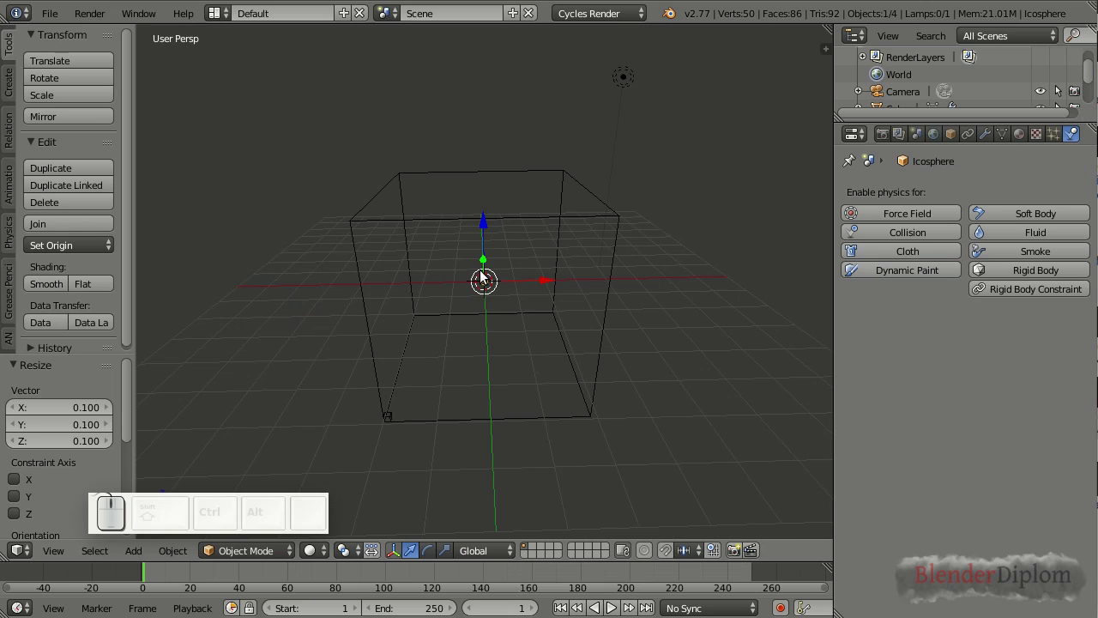
{"action": "type", "text": "g"}
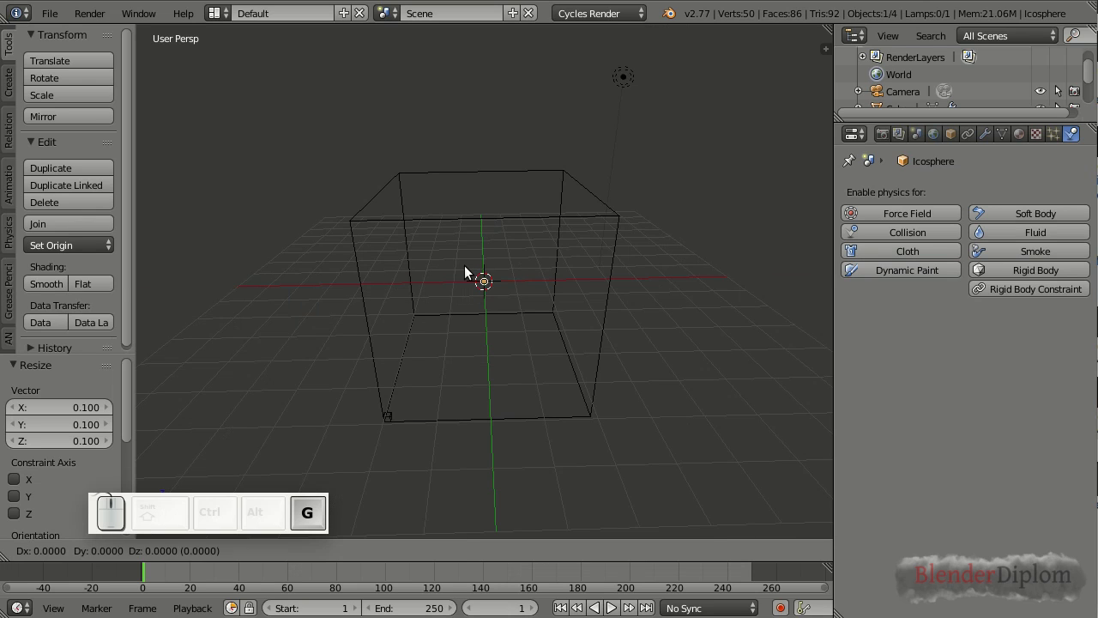
{"action": "type", "text": "x7"}
{"action": "key", "text": "KP_Decimal"}
{"action": "type", "text": "5"}
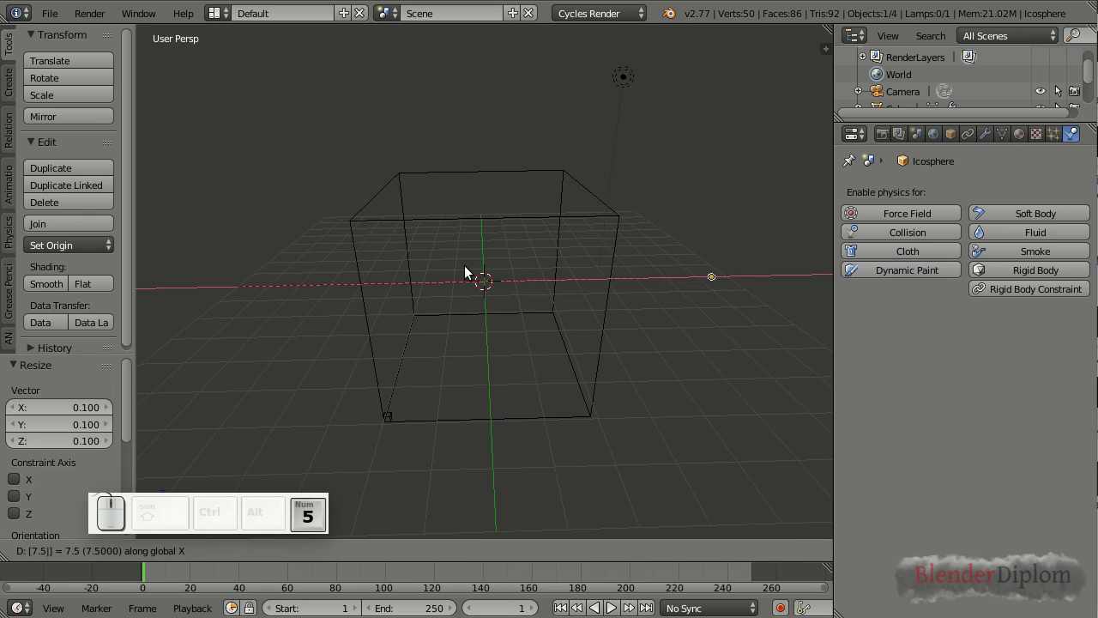
{"action": "key", "text": "minus"}
{"action": "key", "text": "Return"}
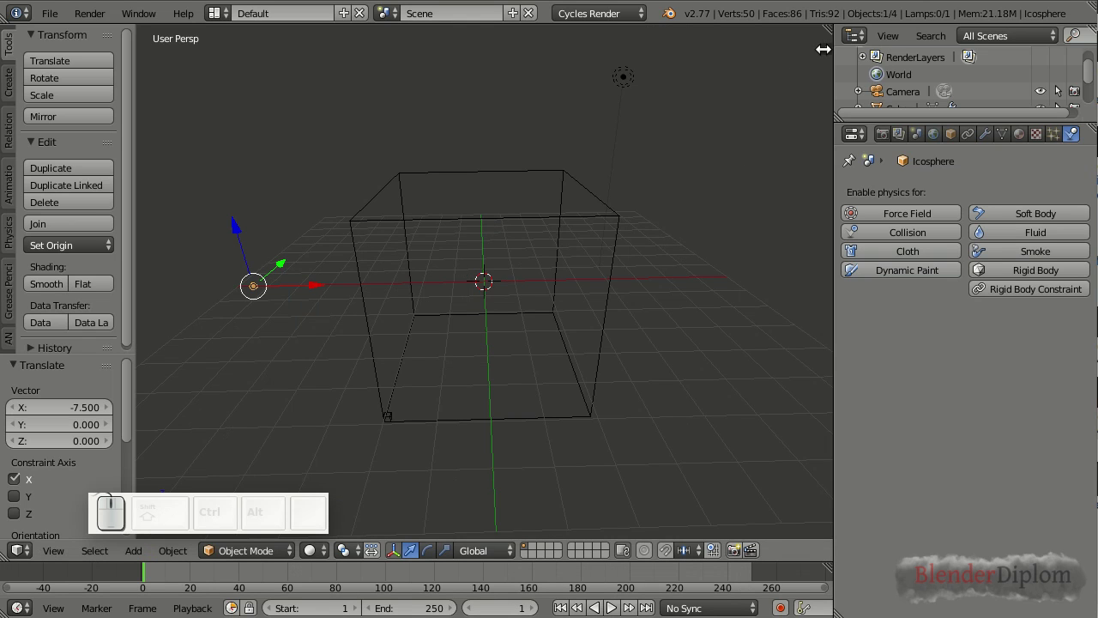
Step: Insert a single keyframe on the icosphere's Location X at -7.5 on frame 1
{"action": "key", "text": "n"}
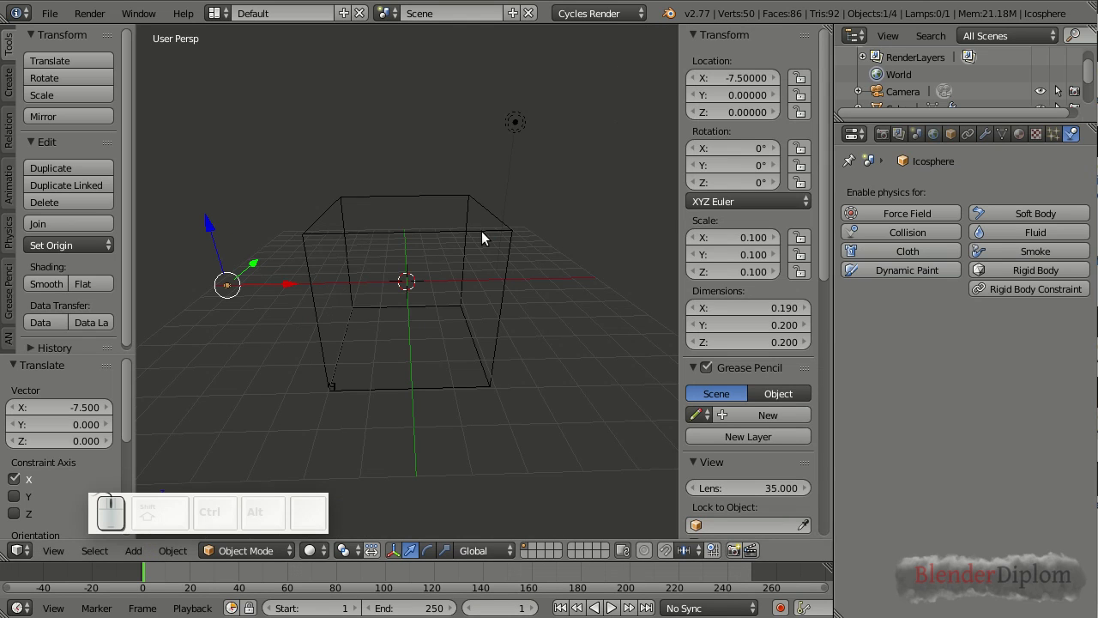
{"action": "right_click", "coordinate": [733, 80]}
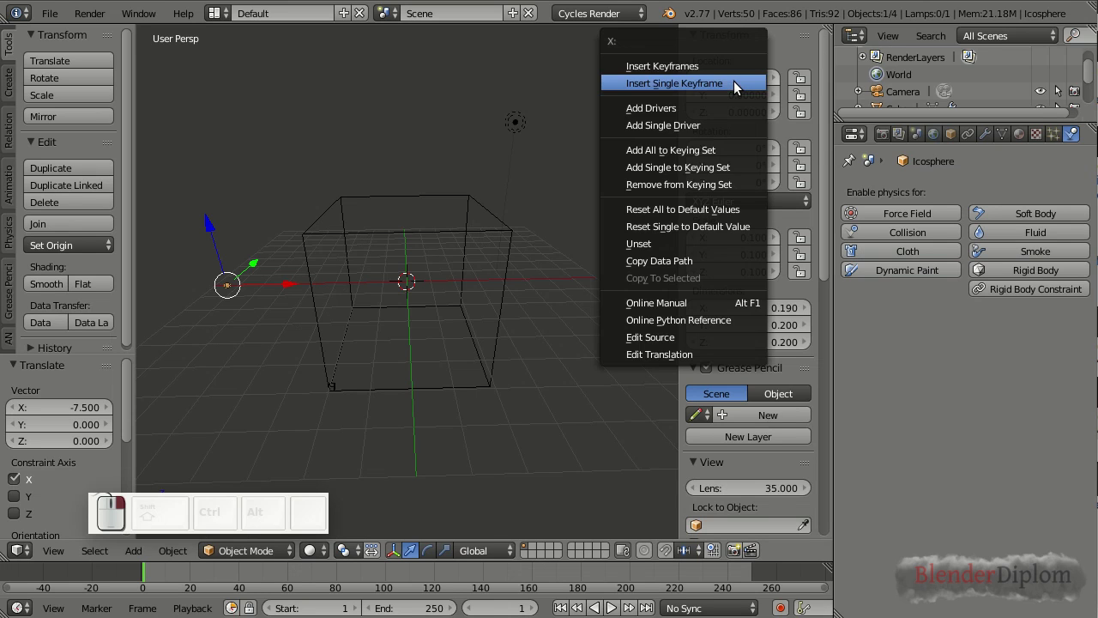
{"action": "left_click", "coordinate": [733, 81]}
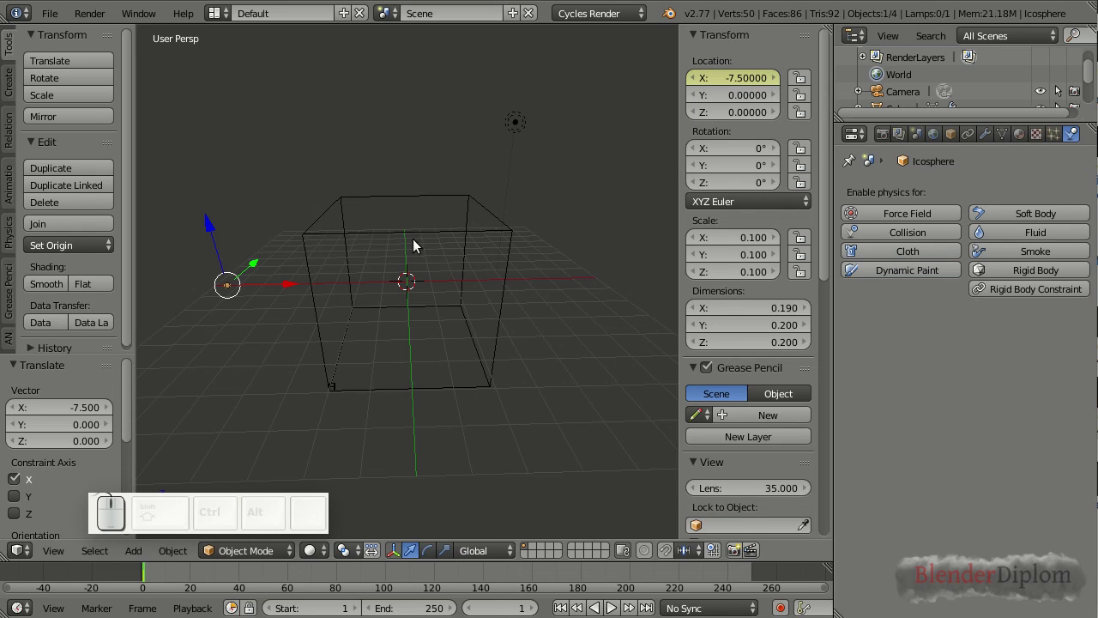
Step: At frame 10, move the icosphere 5.5 along X to -2.0 and keyframe Location X
{"action": "left_click", "coordinate": [496, 607]}
{"action": "type", "text": "1"}
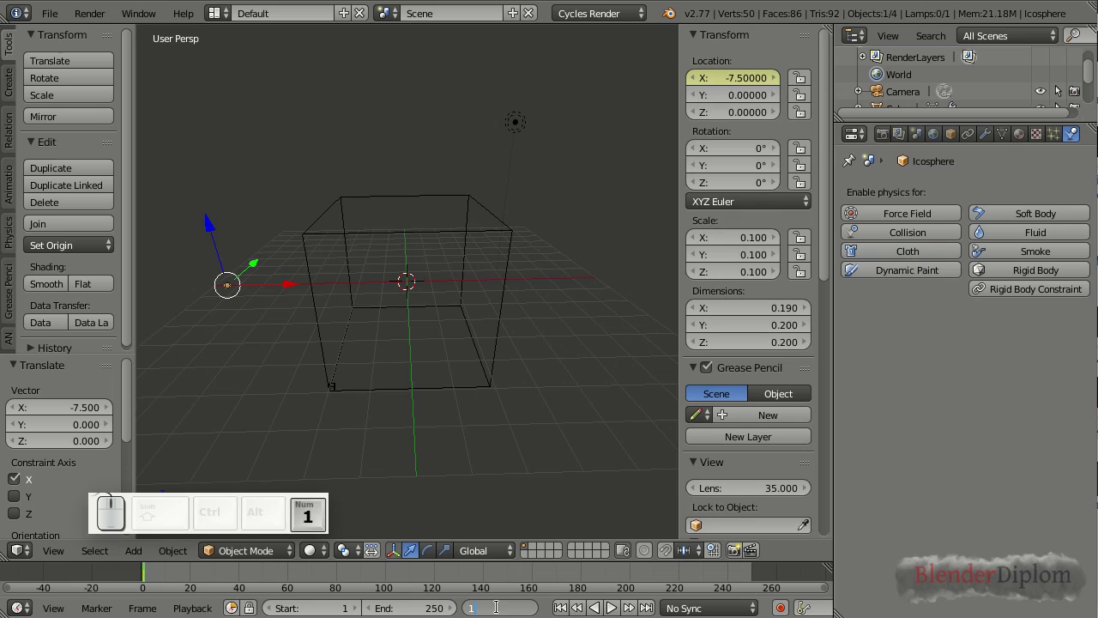
{"action": "type", "text": "0"}
{"action": "key", "text": "Return"}
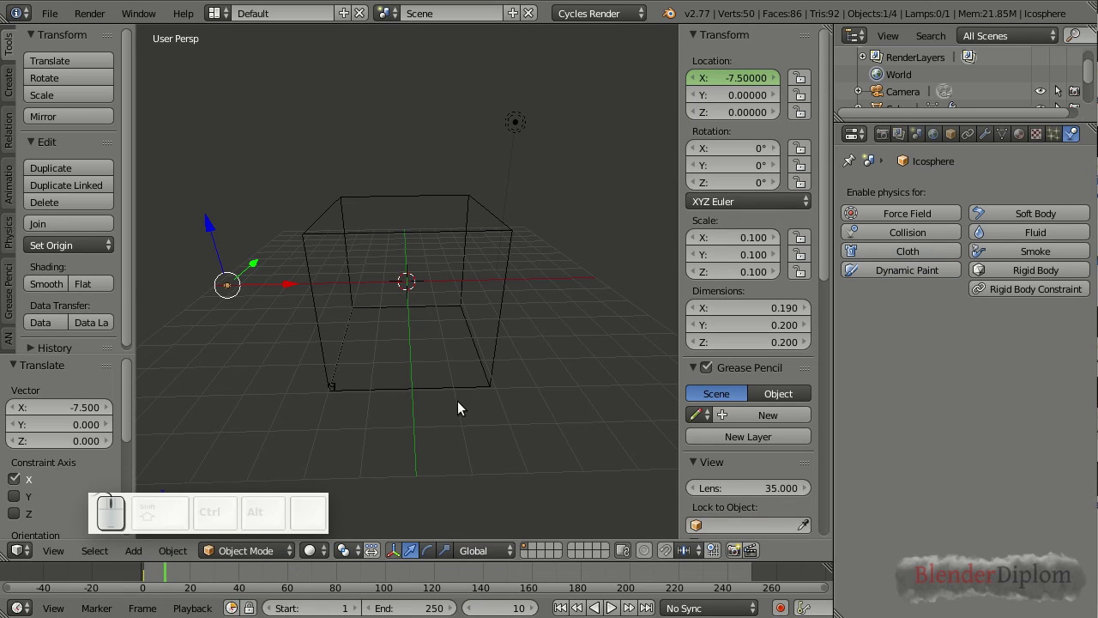
{"action": "type", "text": "gx5.5"}
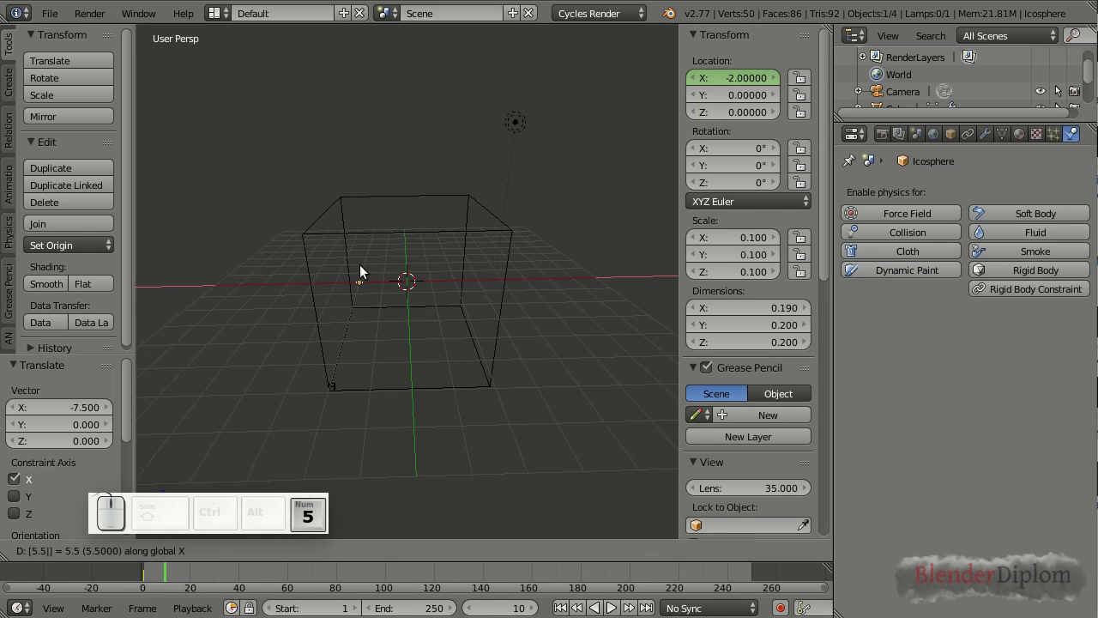
{"action": "left_click", "coordinate": [359, 264]}
{"action": "right_click", "coordinate": [716, 72]}
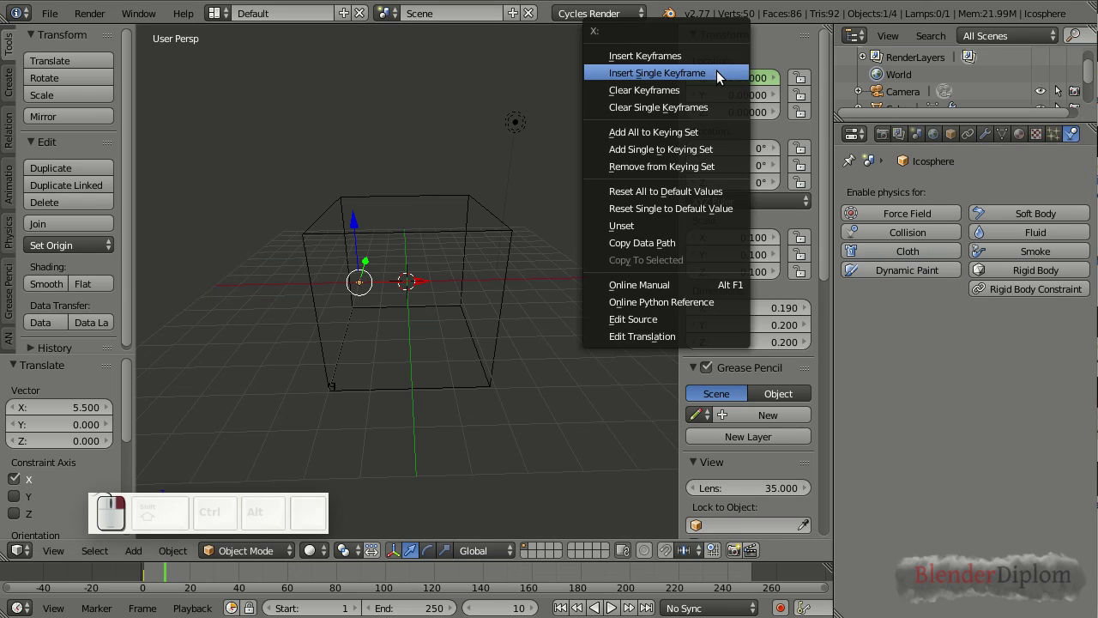
{"action": "left_click", "coordinate": [716, 71]}
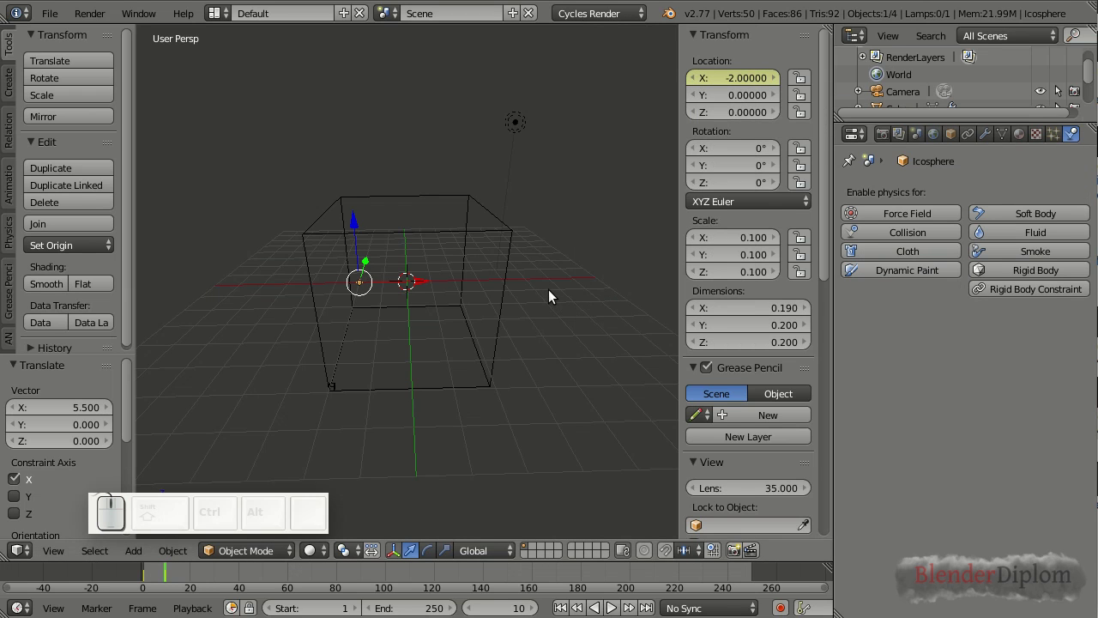
Step: Switch to a front orthographic view and play back the icosphere's animation
{"action": "key", "text": "n"}
{"action": "key", "text": "KP_1"}
{"action": "key", "text": "KP_5"}
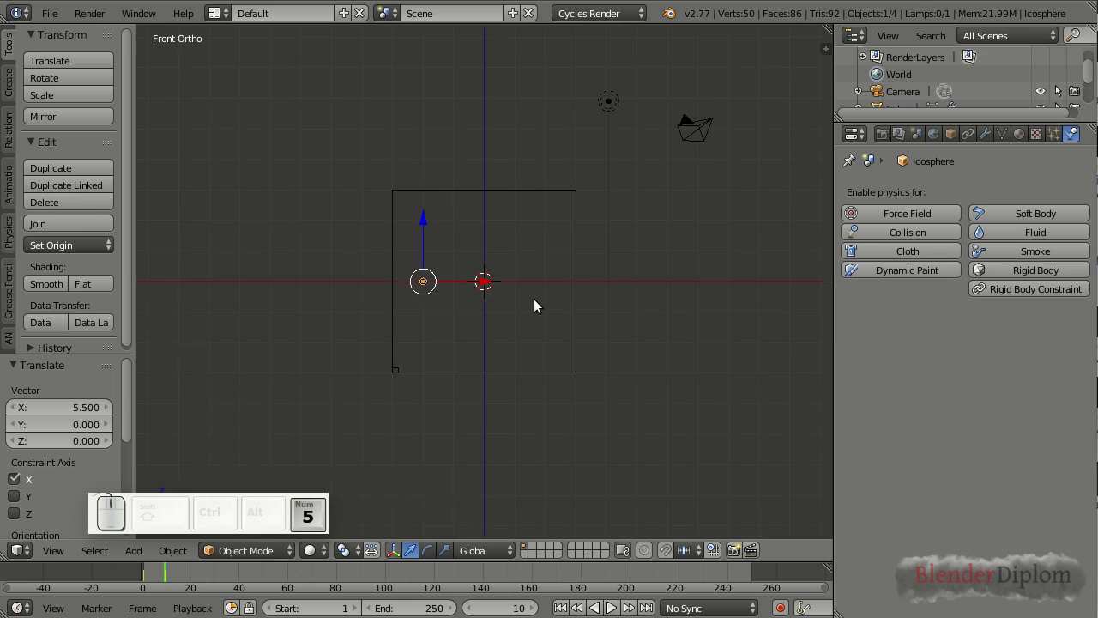
{"action": "scroll", "coordinate": [533, 299], "scroll_direction": "up", "scroll_amount": 5}
{"action": "middle_click_drag", "start_coordinate": [368, 317], "coordinate": [450, 307], "text": "shift"}
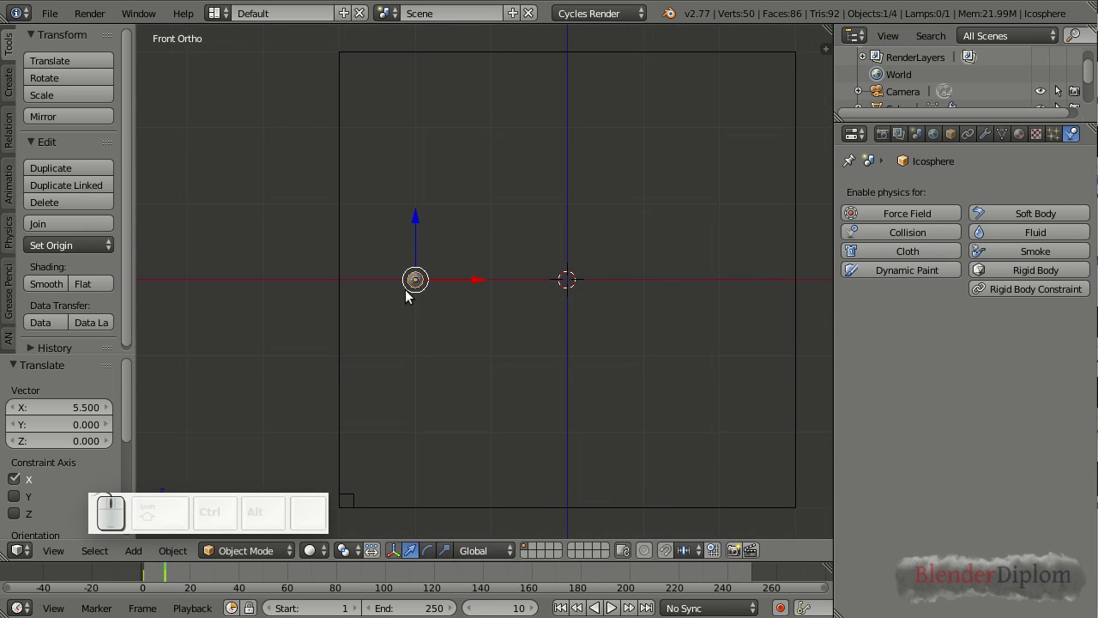
{"action": "key", "text": "Left"}
{"action": "key", "text": "Left"}
{"action": "key", "text": "Left"}
{"action": "key", "text": "Left"}
{"action": "key", "text": "Left"}
{"action": "key", "text": "Left"}
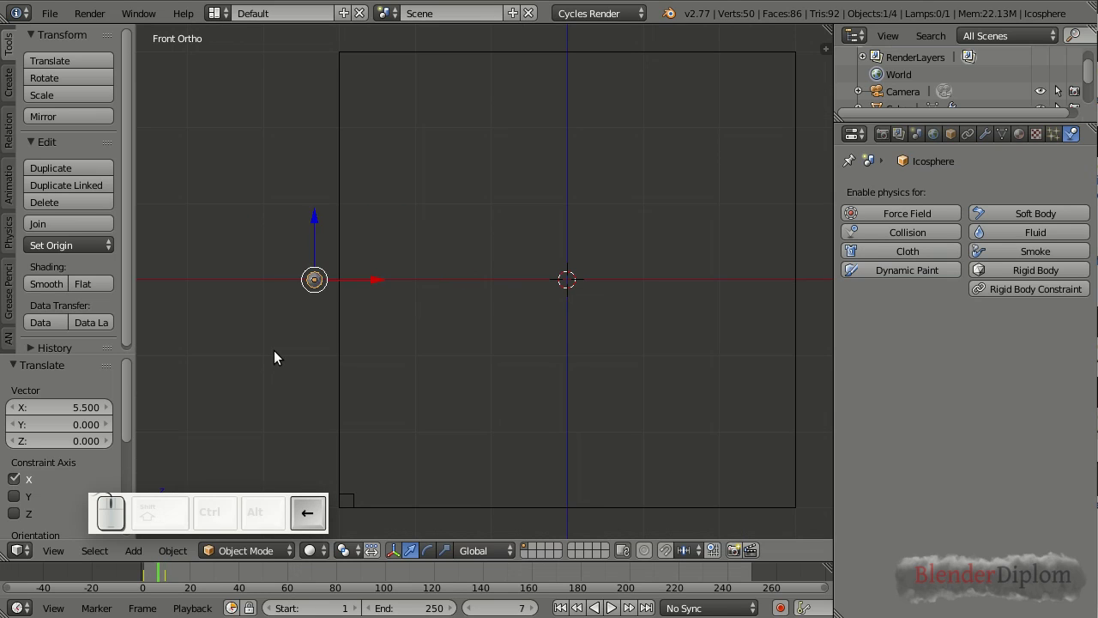
{"action": "scroll", "coordinate": [273, 350], "scroll_direction": "down", "scroll_amount": 3}
{"action": "key", "text": "Left"}
{"action": "key", "text": "Left"}
{"action": "key", "text": "Left"}
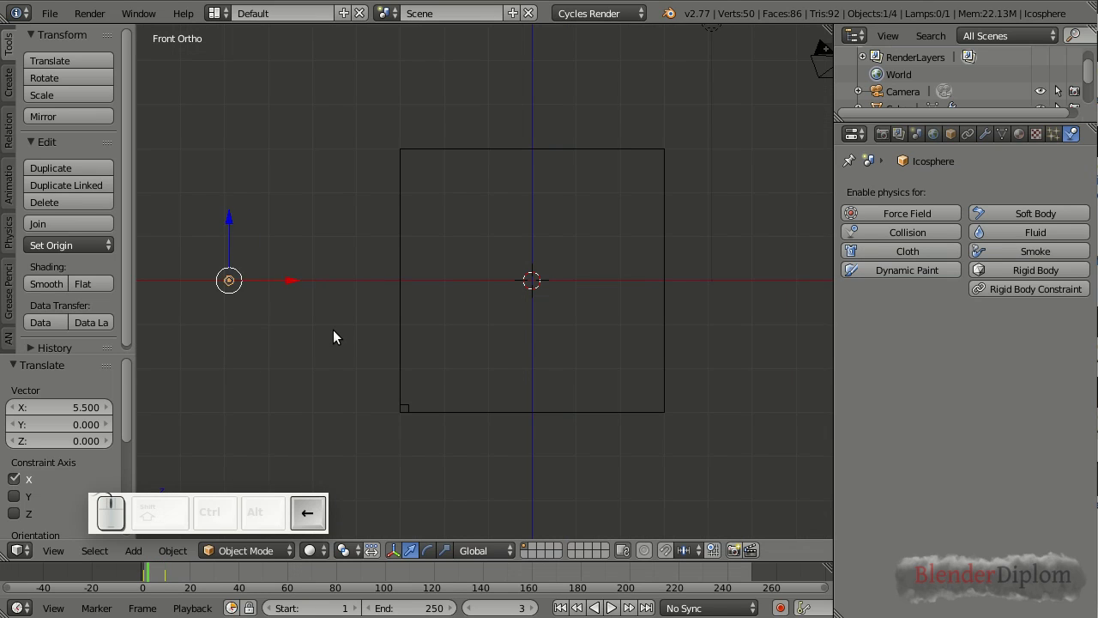
{"action": "key", "text": "alt+a"}
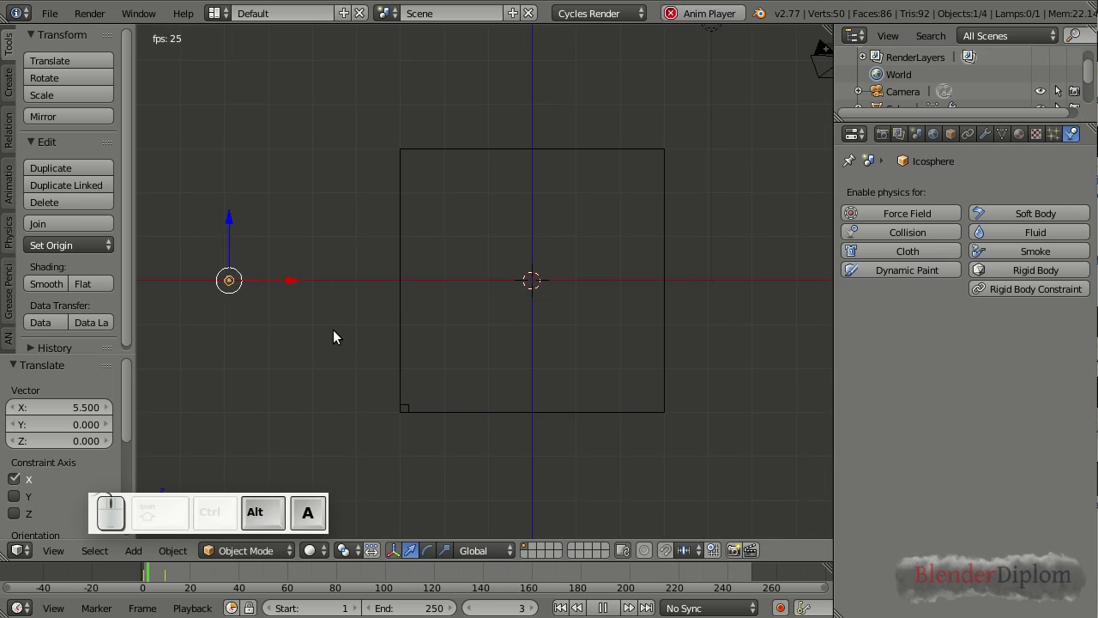
{"action": "key", "text": "alt+a"}
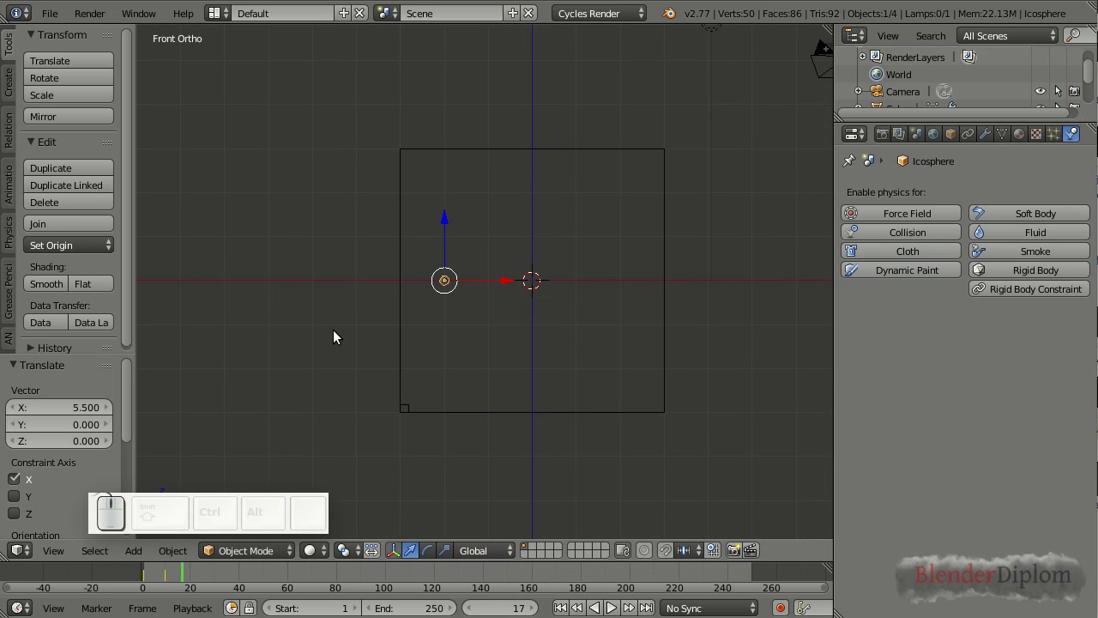
Step: Return to the front view at frame 7 and split the viewport into two stacked views
{"action": "middle_click_drag", "start_coordinate": [333, 330], "coordinate": [402, 325]}
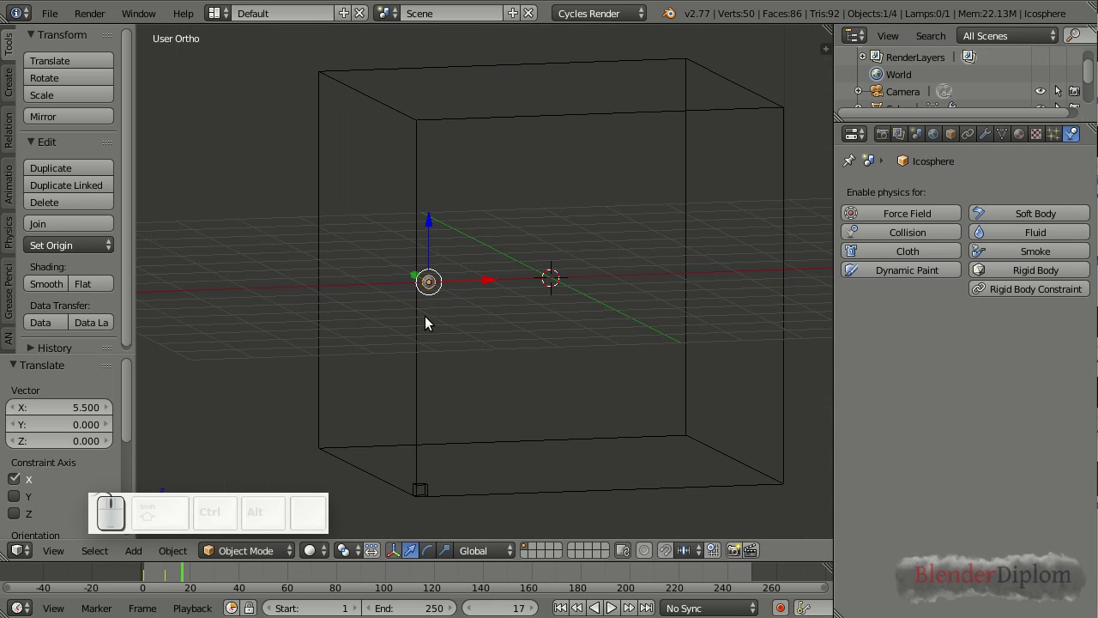
{"action": "key", "text": "KP_1"}
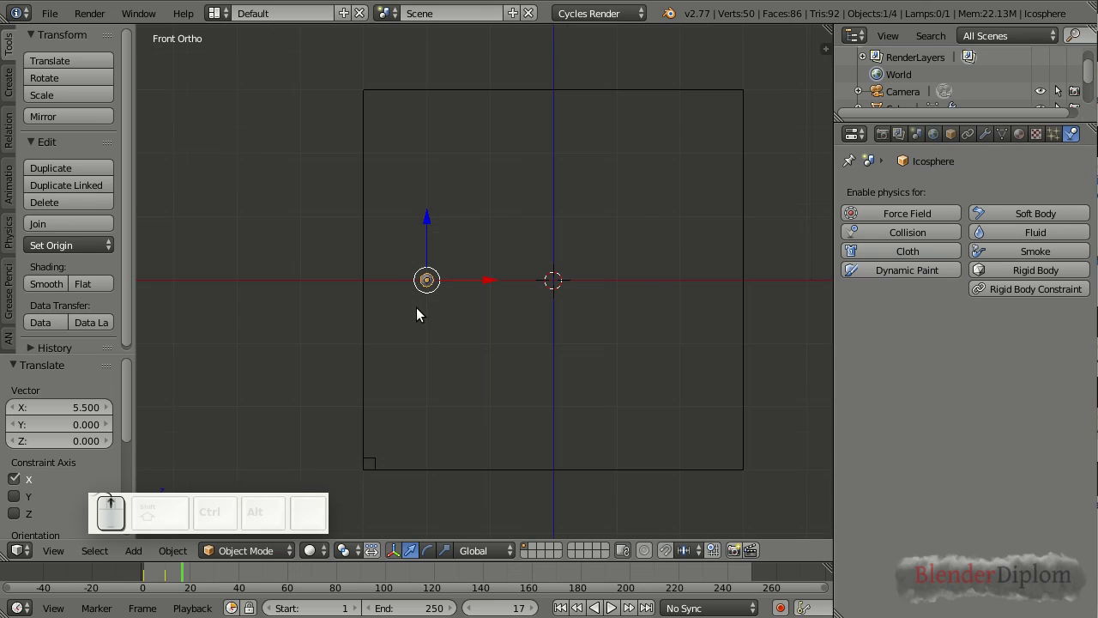
{"action": "scroll", "coordinate": [415, 316], "scroll_direction": "up", "scroll_amount": 1}
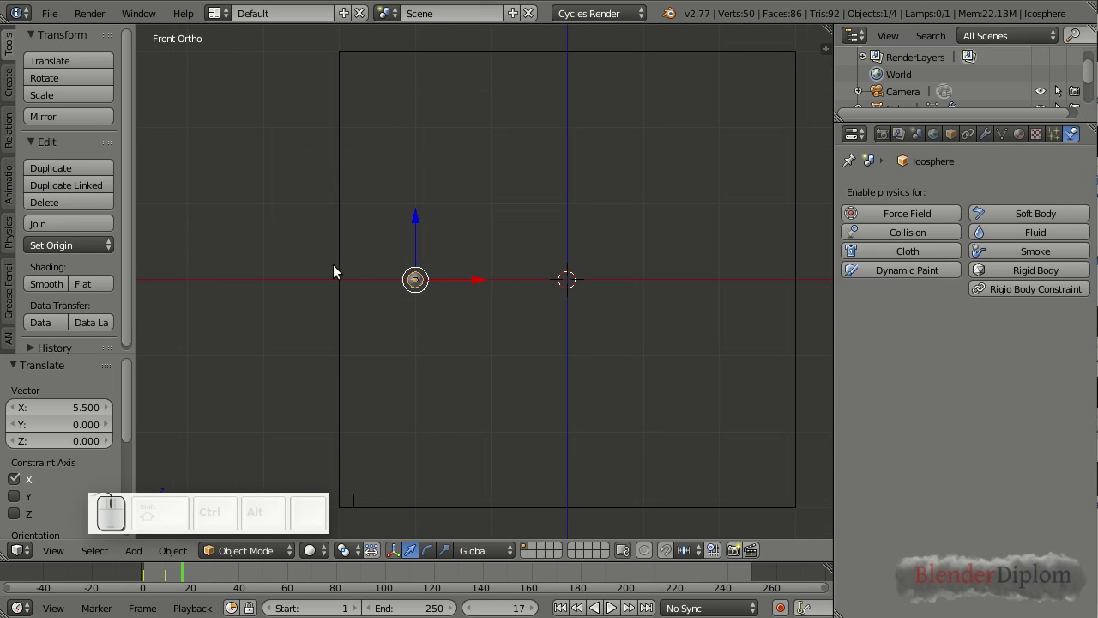
{"action": "key", "text": "Left"}
{"action": "key", "text": "Left"}
{"action": "key", "text": "Left"}
{"action": "key", "text": "Left"}
{"action": "key", "text": "Left"}
{"action": "key", "text": "Left"}
{"action": "key", "text": "Left"}
{"action": "key", "text": "Left"}
{"action": "key", "text": "Left"}
{"action": "key", "text": "Left"}
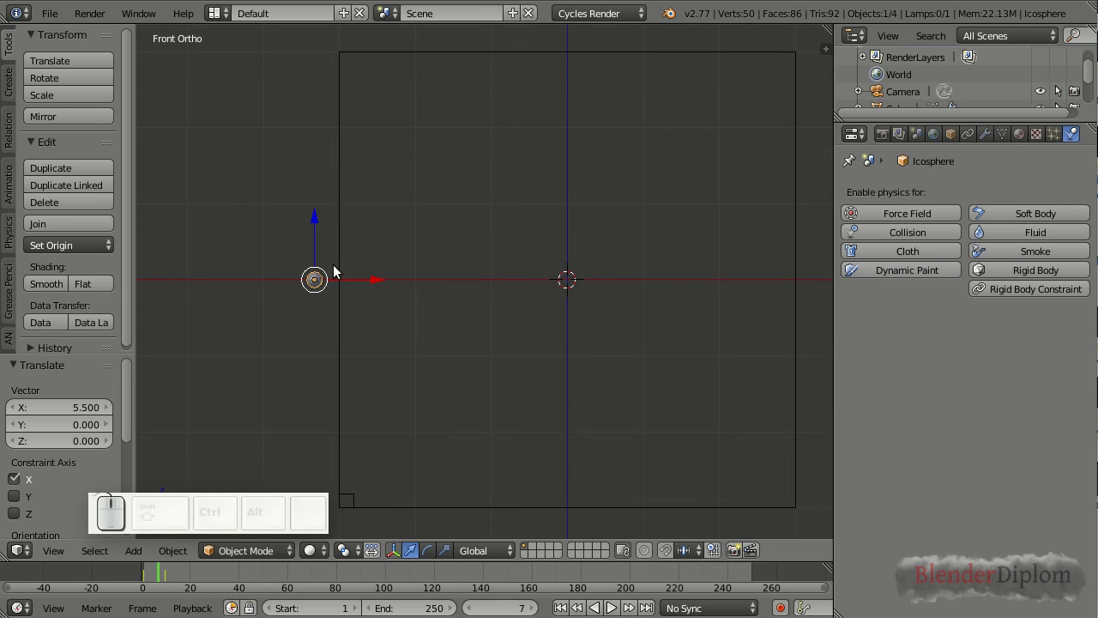
{"action": "key", "text": "Right"}
{"action": "key", "text": "Right"}
{"action": "key", "text": "Left"}
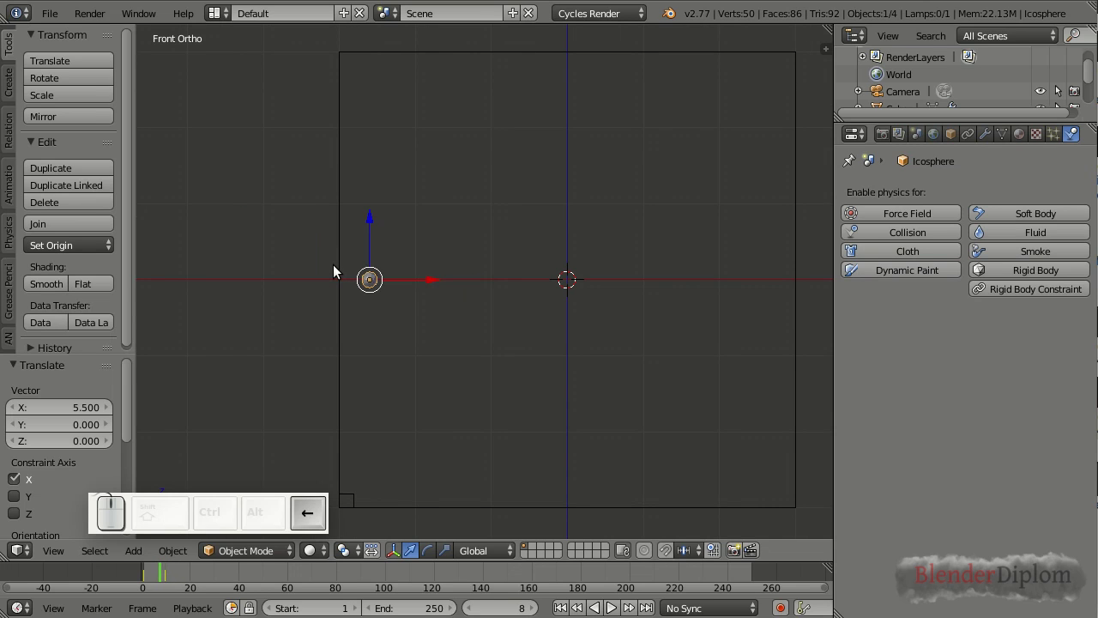
{"action": "key", "text": "Left"}
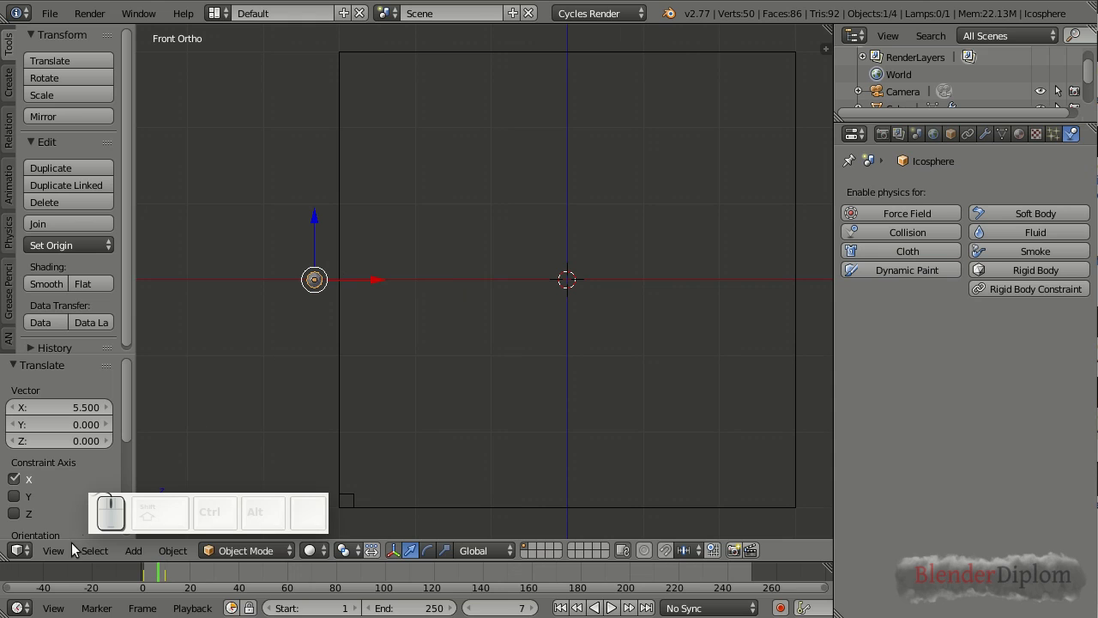
{"action": "left_click_drag", "start_coordinate": [3, 555], "coordinate": [9, 276]}
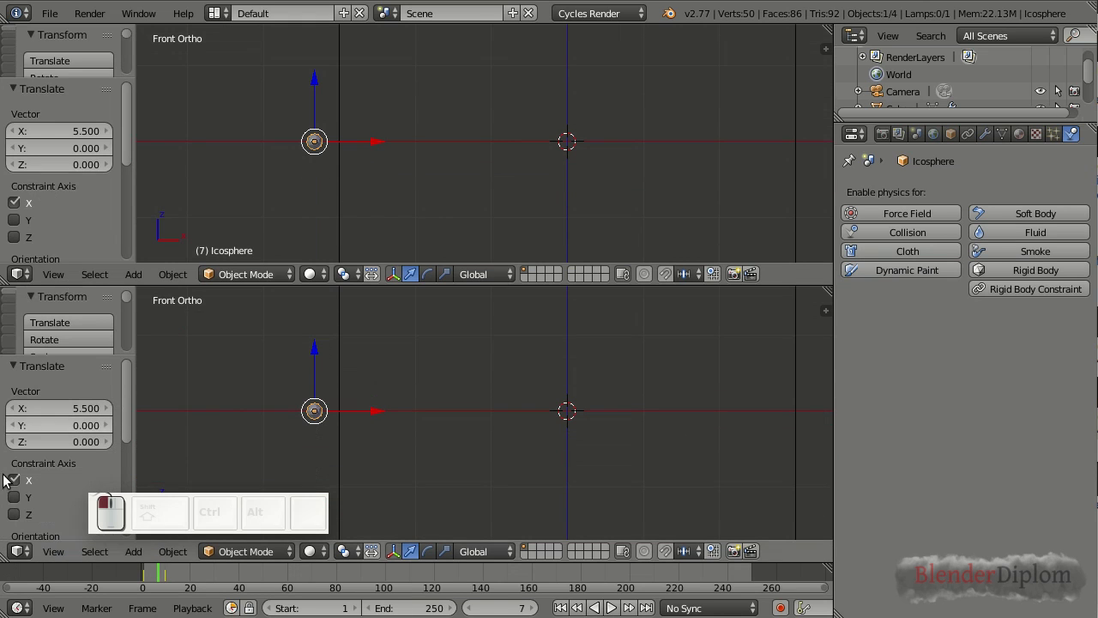
Step: Show the X Location curve in a Graph Editor, then join it back into the 3D view
{"action": "left_click", "coordinate": [21, 550]}
{"action": "left_click", "coordinate": [51, 482]}
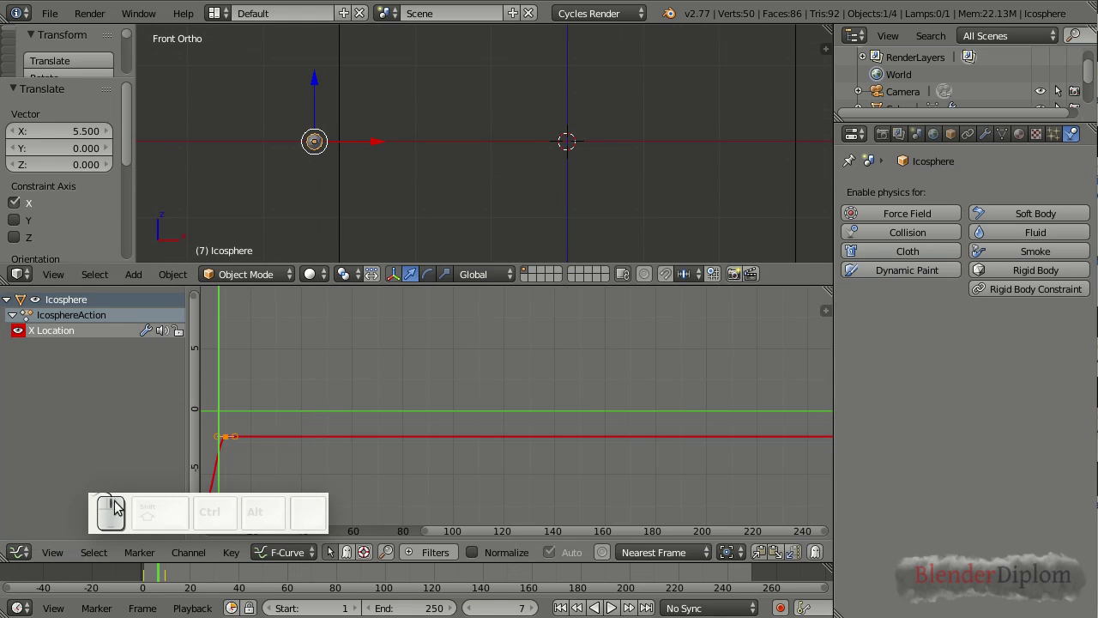
{"action": "key", "text": "Home"}
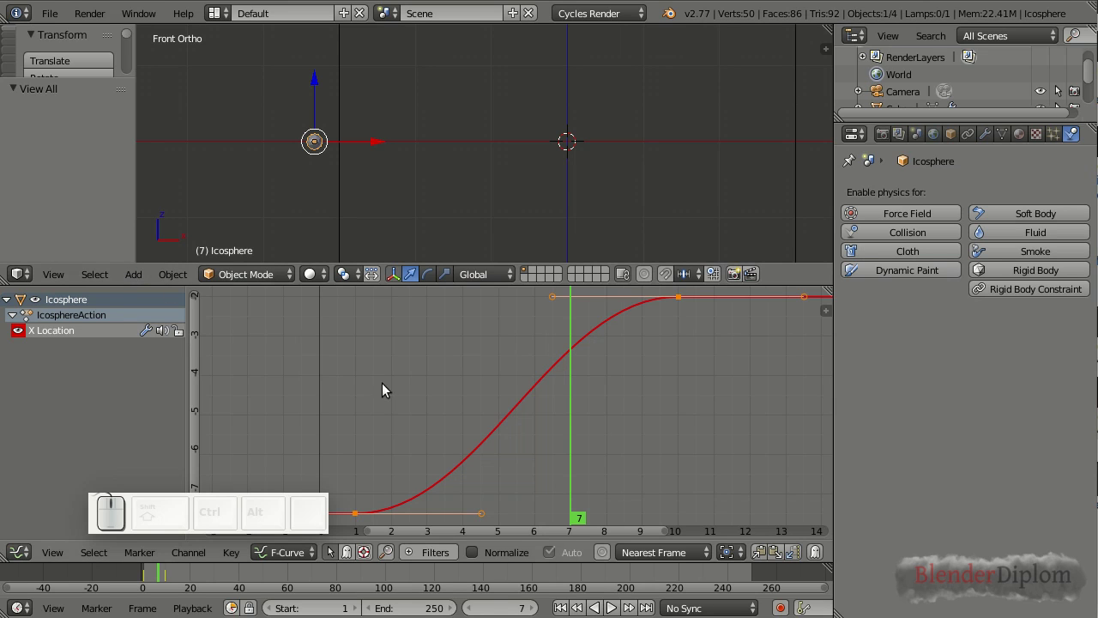
{"action": "left_click_drag", "start_coordinate": [7, 276], "coordinate": [343, 385]}
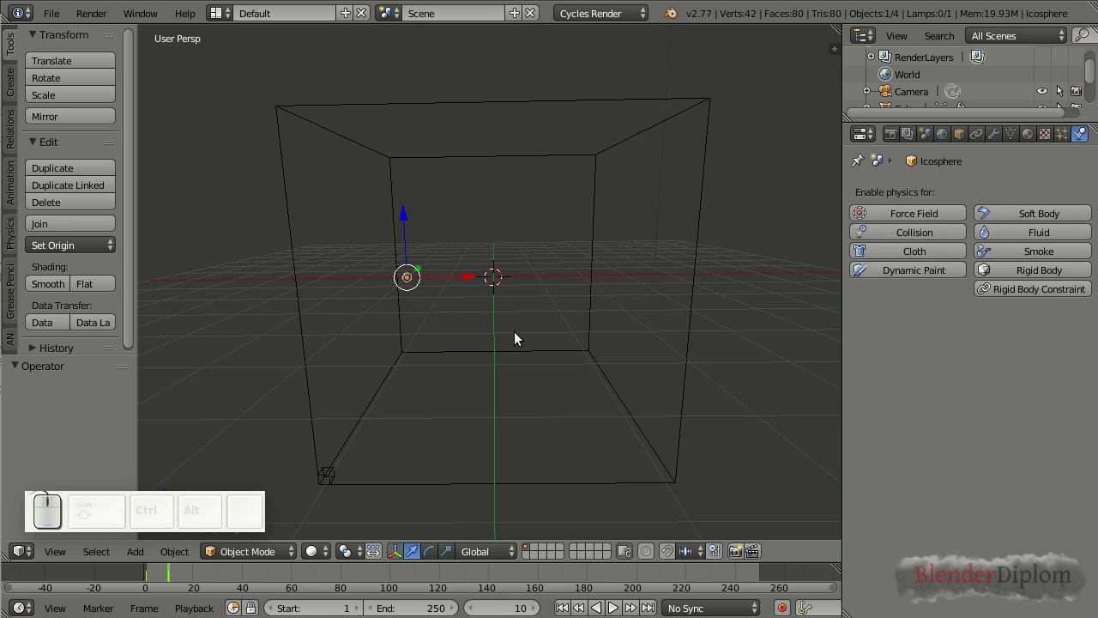
Step: Make the icosphere a smoke Flow with Temp. Diff. 0, Initial Velocity on, and 32 Subframes
{"action": "left_click", "coordinate": [1019, 252]}
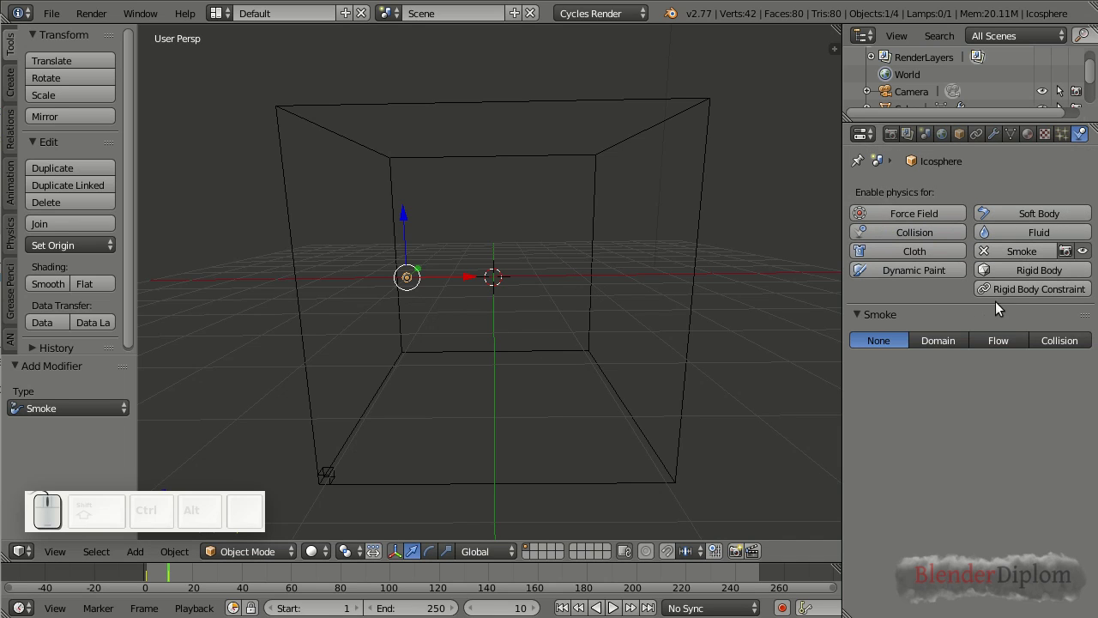
{"action": "left_click", "coordinate": [988, 336]}
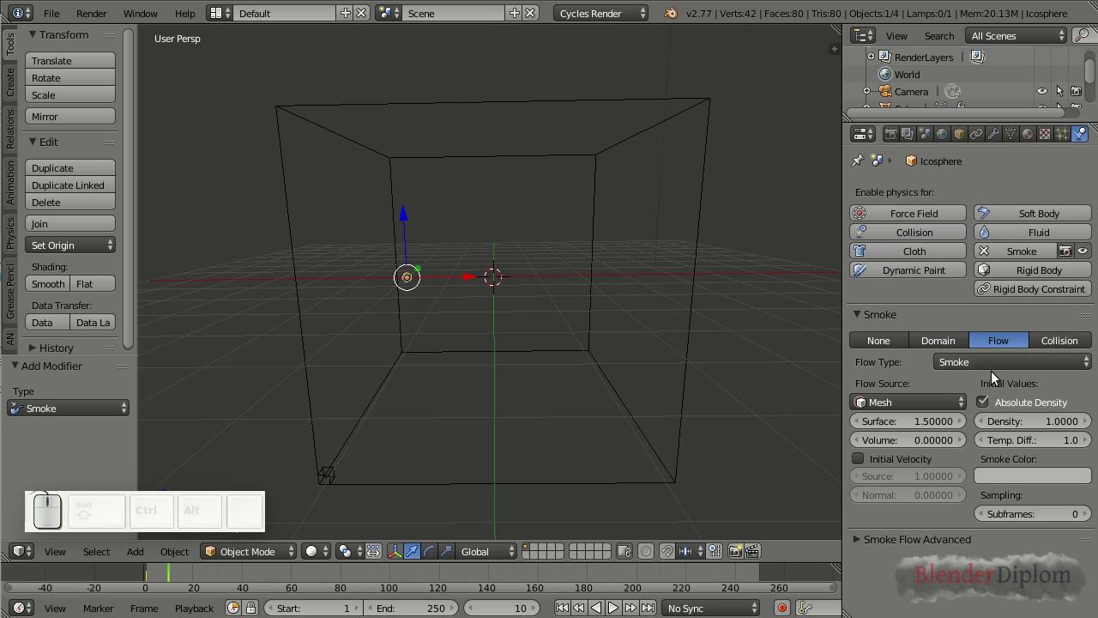
{"action": "left_click", "coordinate": [1010, 440]}
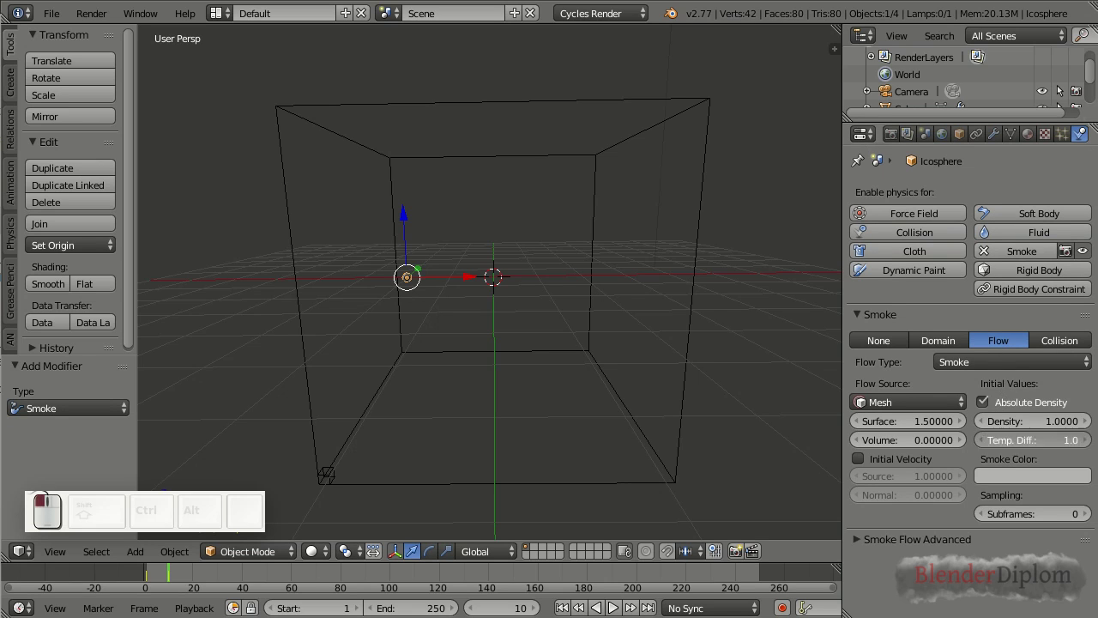
{"action": "type", "text": "0"}
{"action": "key", "text": "Return"}
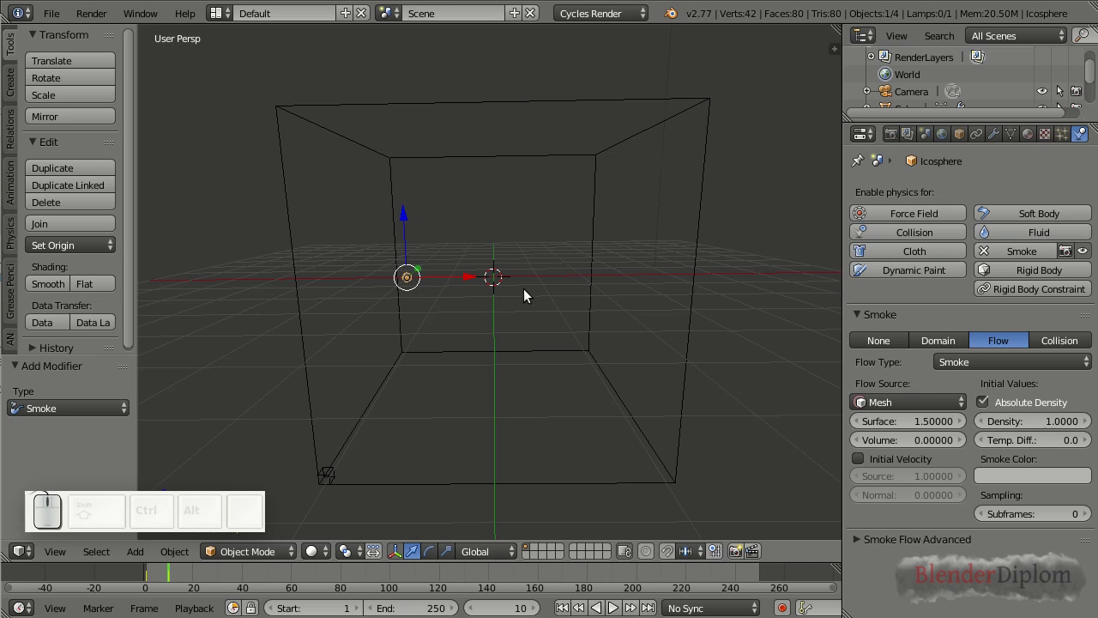
{"action": "left_click", "coordinate": [858, 459]}
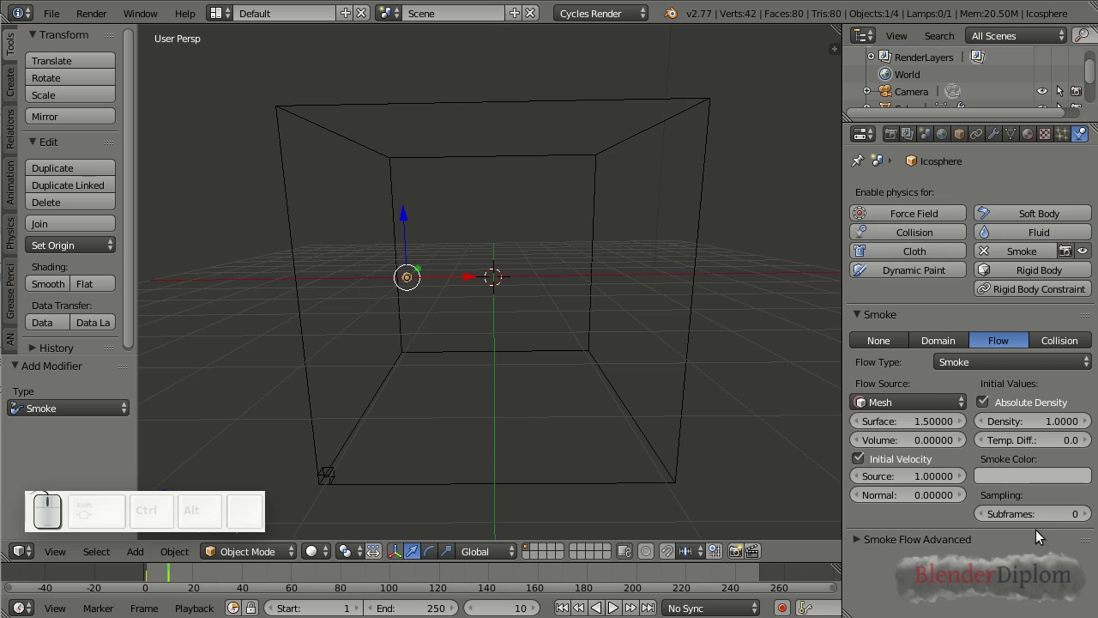
{"action": "left_click", "coordinate": [1020, 513]}
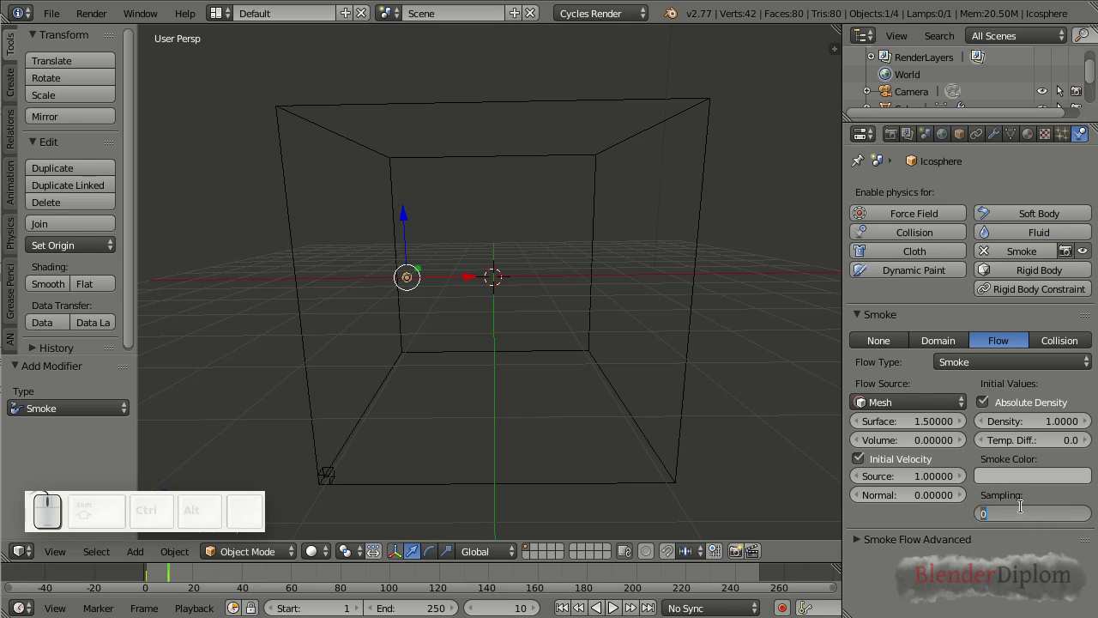
{"action": "type", "text": "32"}
{"action": "key", "text": "Return"}
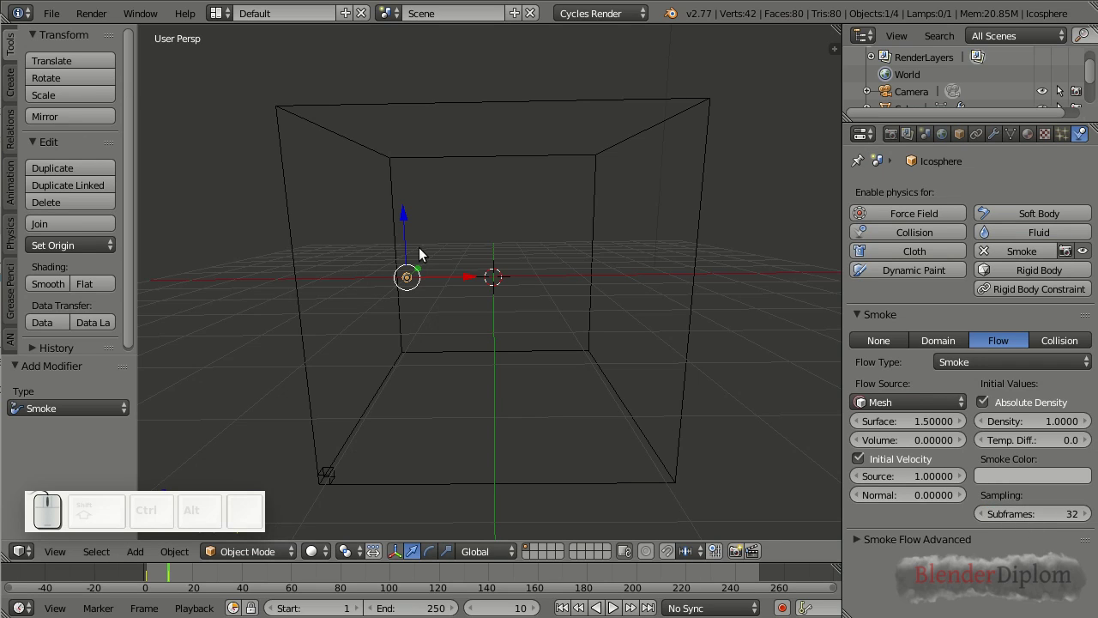
{"action": "key", "text": "KP_1"}
{"action": "key", "text": "KP_5"}
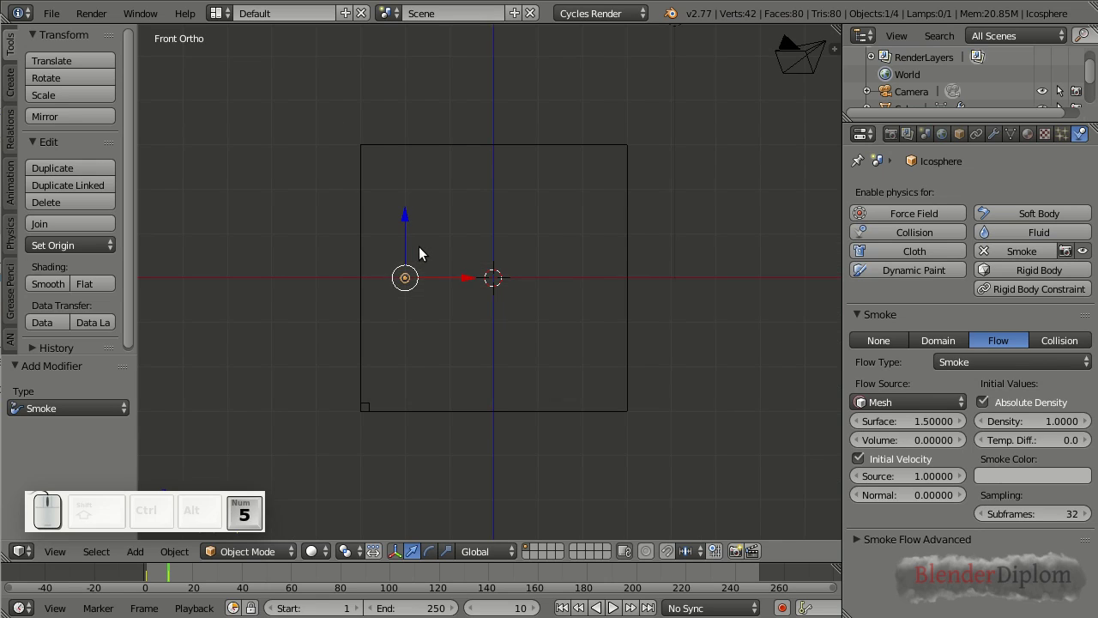
{"action": "key", "text": "Left"}
{"action": "key", "text": "Left"}
{"action": "key", "text": "Left"}
{"action": "key", "text": "Right"}
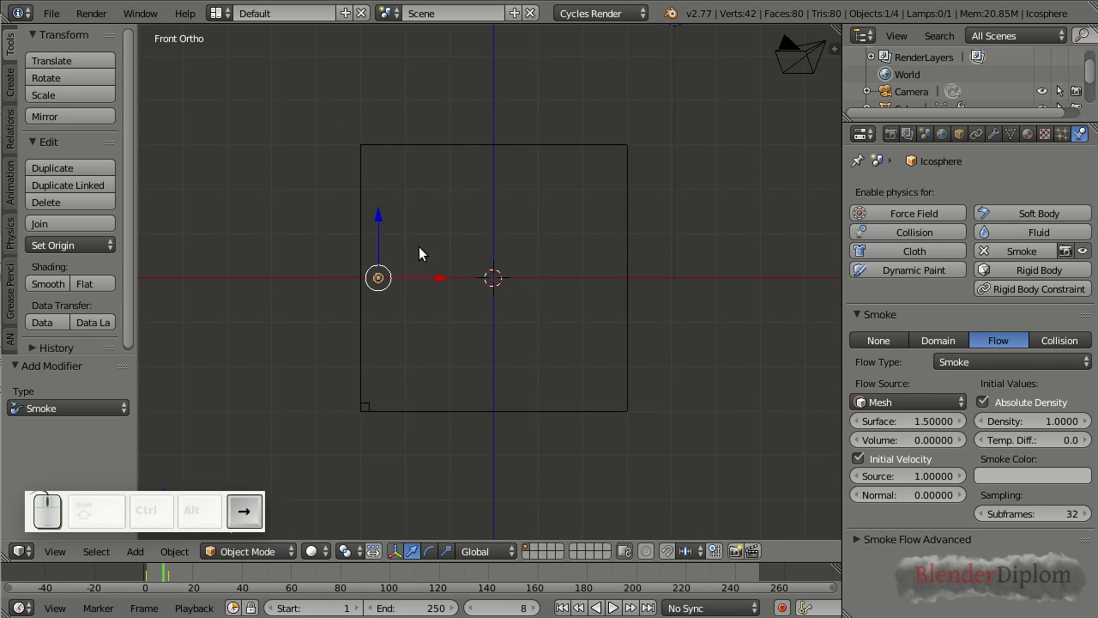
{"action": "key", "text": "Right"}
{"action": "key", "text": "Left"}
{"action": "key", "text": "Left"}
{"action": "key", "text": "Right"}
{"action": "key", "text": "Right"}
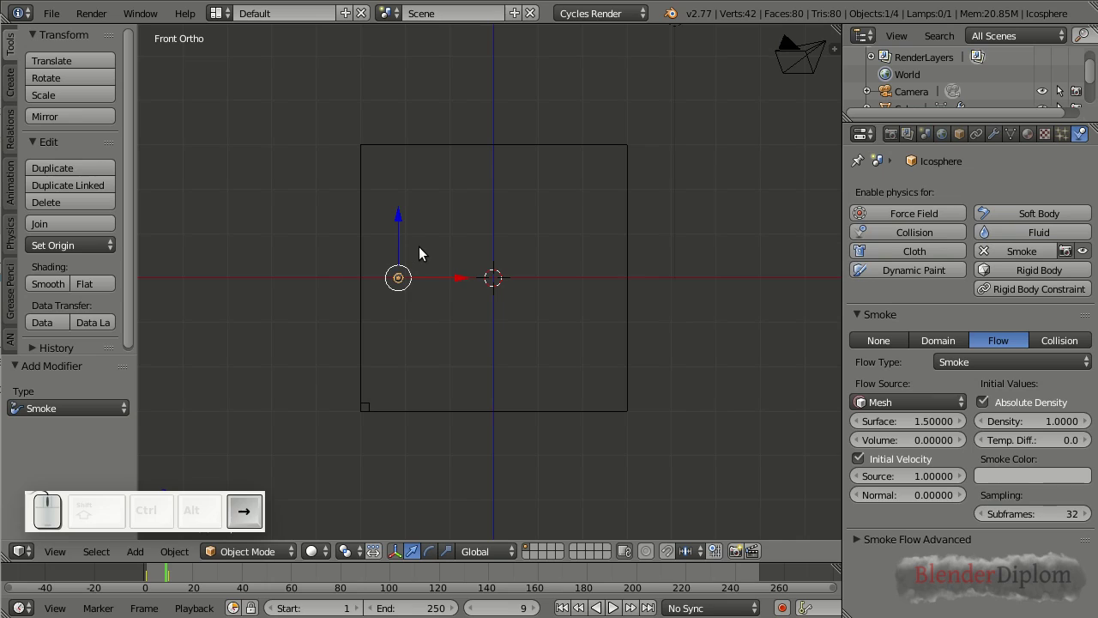
{"action": "key", "text": "Right"}
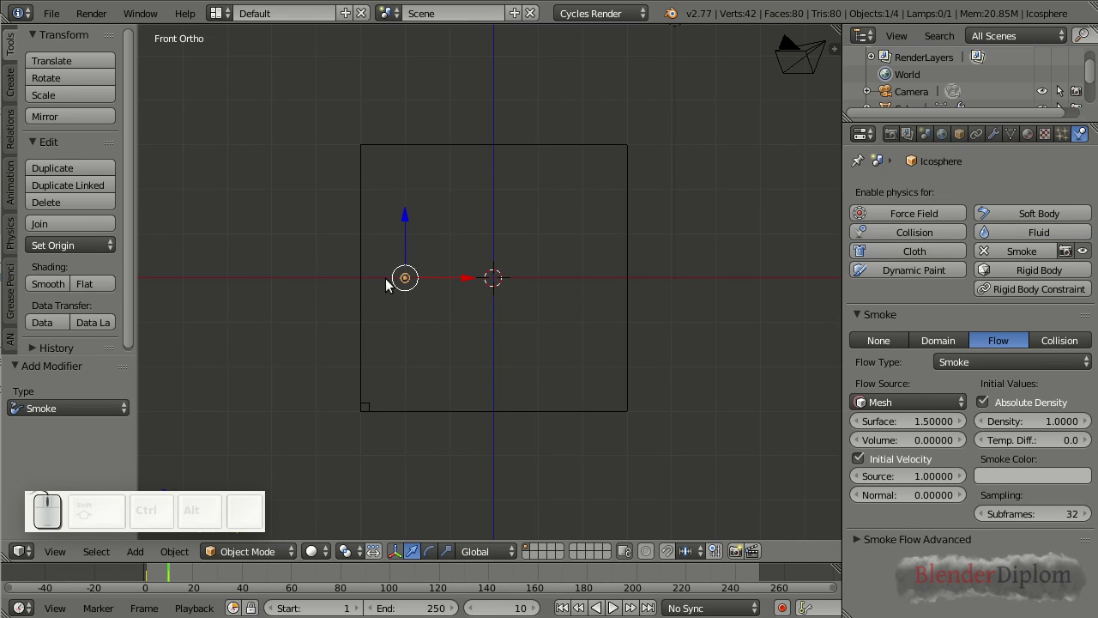
{"action": "key", "text": "Left"}
{"action": "key", "text": "Left"}
{"action": "key", "text": "Right"}
{"action": "key", "text": "Right"}
{"action": "middle_click_drag", "start_coordinate": [489, 265], "coordinate": [473, 322]}
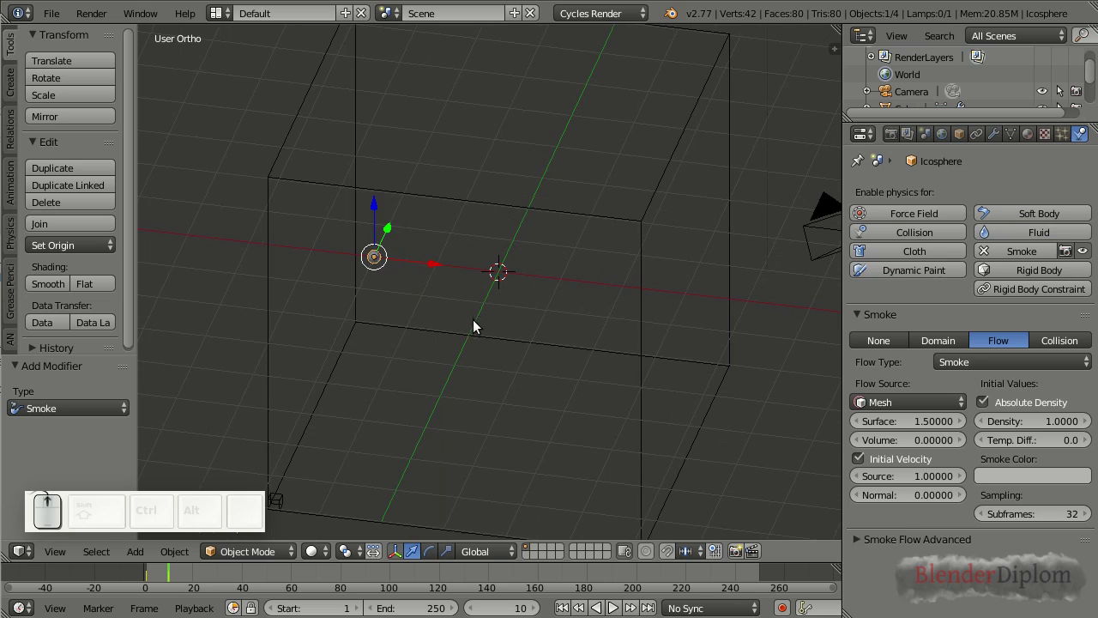
{"action": "key", "text": "KP_5"}
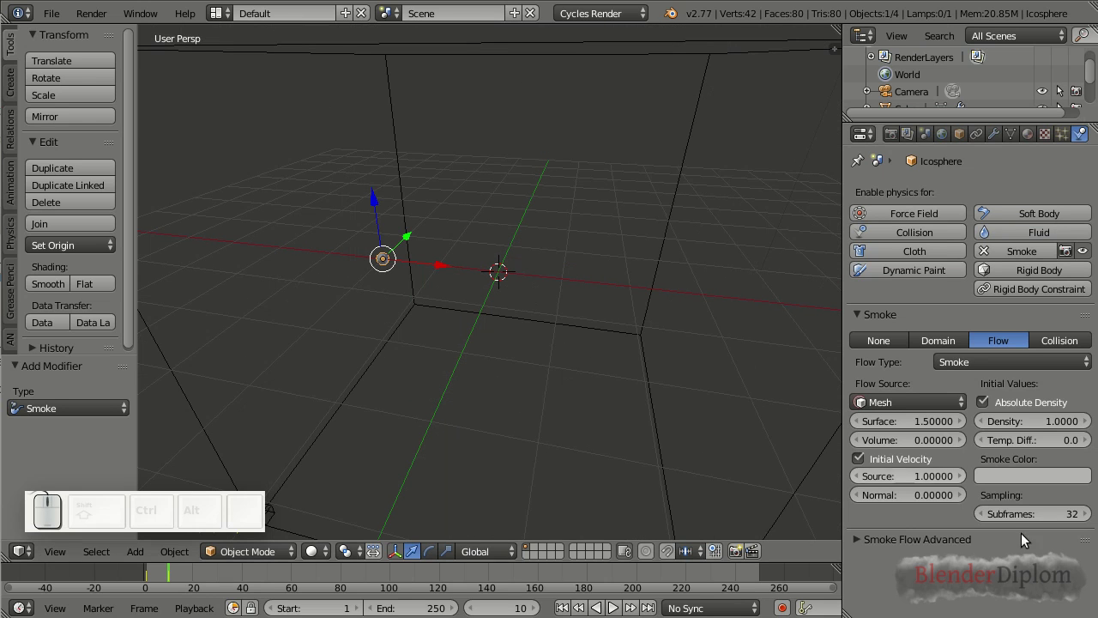
{"action": "scroll", "coordinate": [514, 289], "scroll_direction": "down", "scroll_amount": 3}
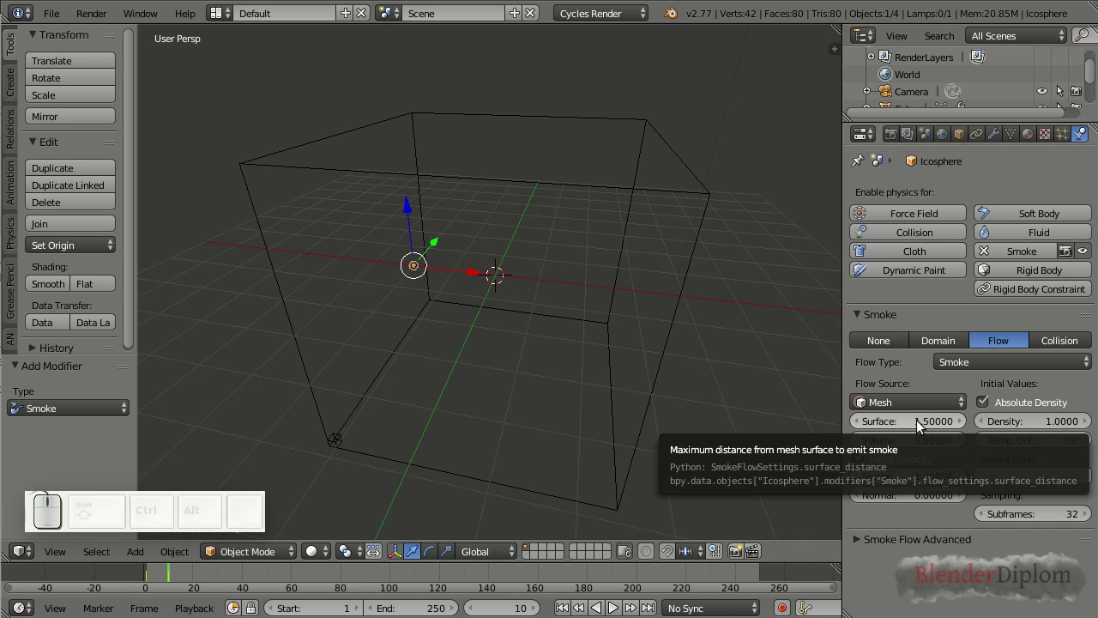
Step: Keyframe the flow's Surface at 1.5, then keyframe it at 0 on the next frame
{"action": "key", "text": "i"}
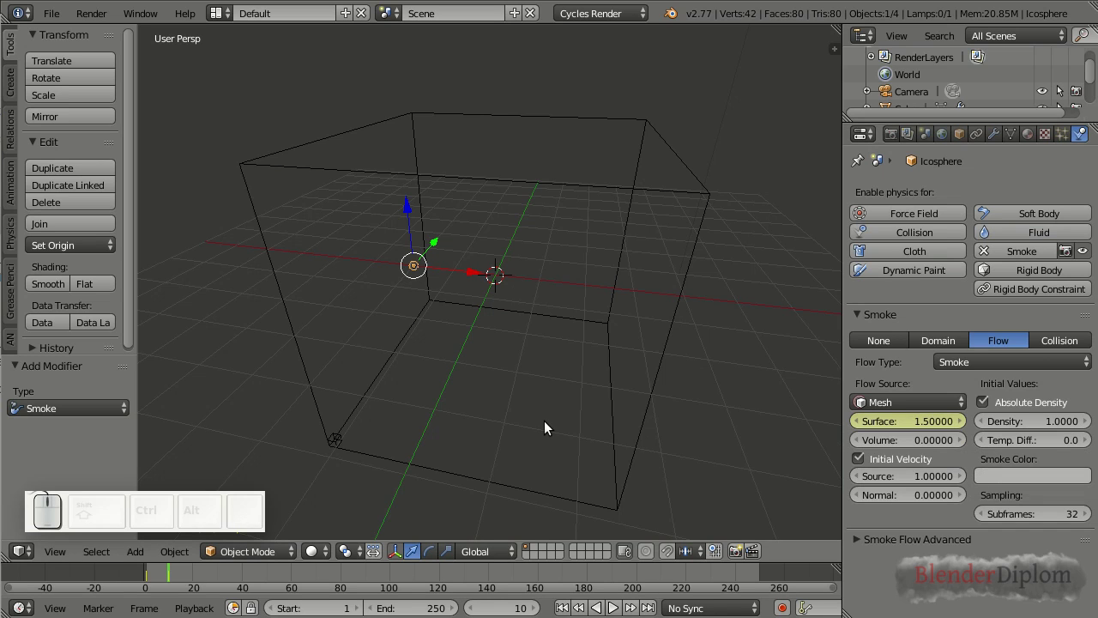
{"action": "key", "text": "Right"}
{"action": "key", "text": "Right"}
{"action": "key", "text": "Right"}
{"action": "key", "text": "Right"}
{"action": "key", "text": "Right"}
{"action": "key", "text": "Right"}
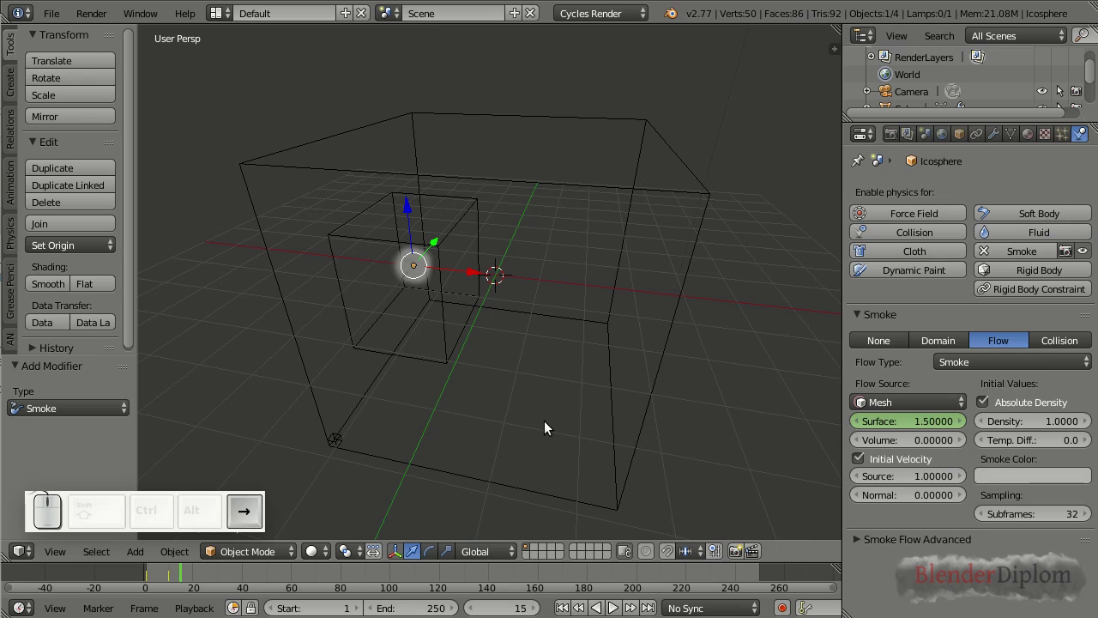
{"action": "left_click", "coordinate": [909, 420]}
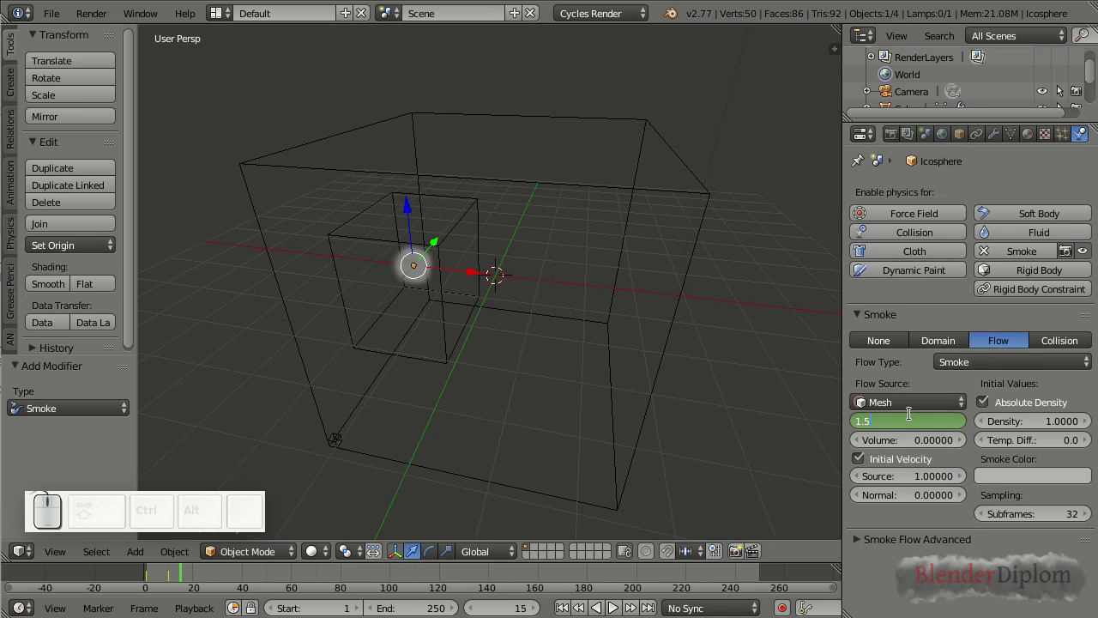
{"action": "key", "text": "BackSpace"}
{"action": "key", "text": "BackSpace"}
{"action": "type", "text": "0"}
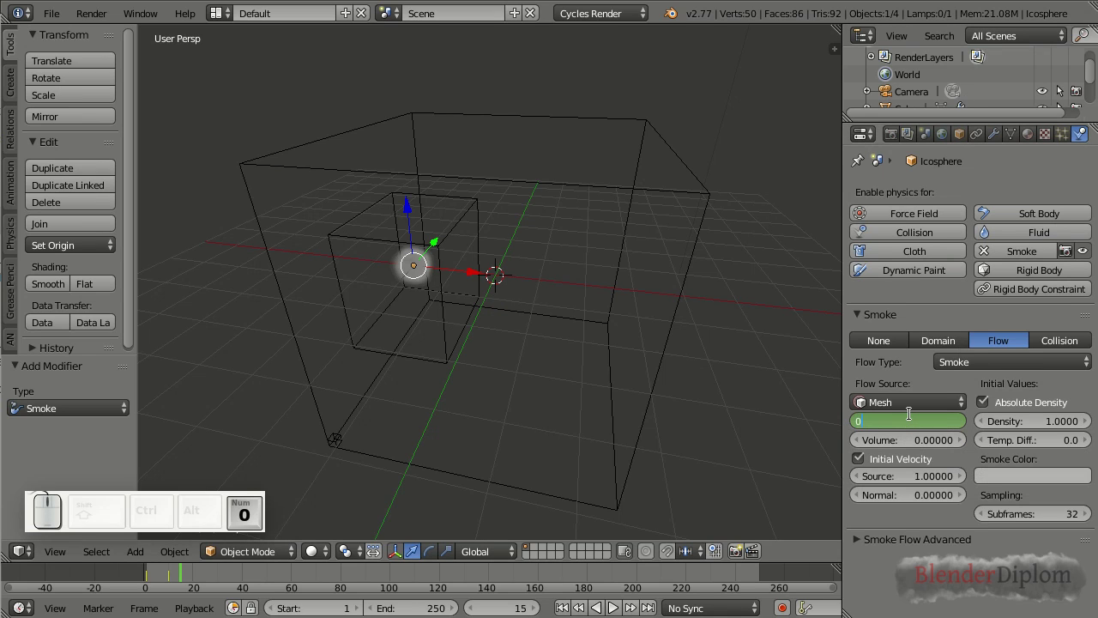
{"action": "key", "text": "Return"}
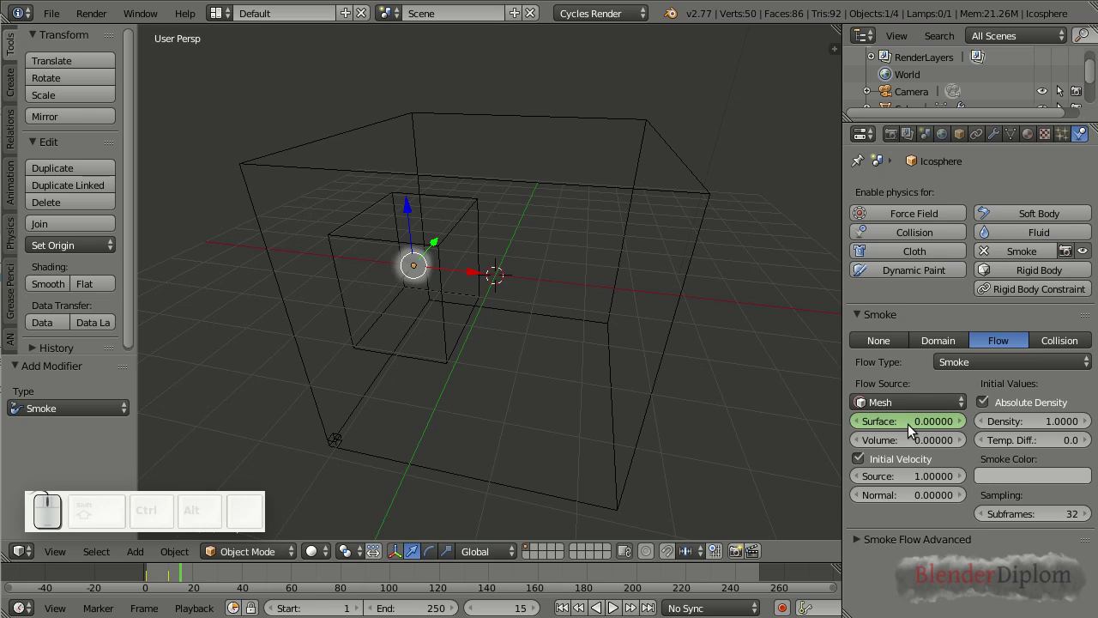
{"action": "key", "text": "i"}
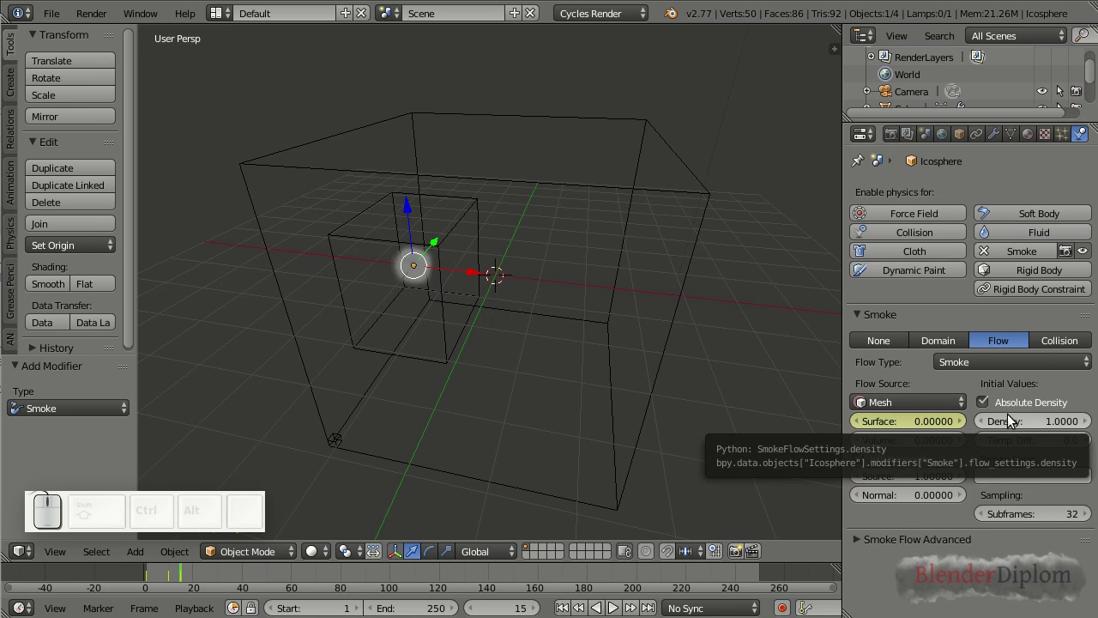
{"action": "middle_click_drag", "start_coordinate": [498, 253], "coordinate": [514, 231]}
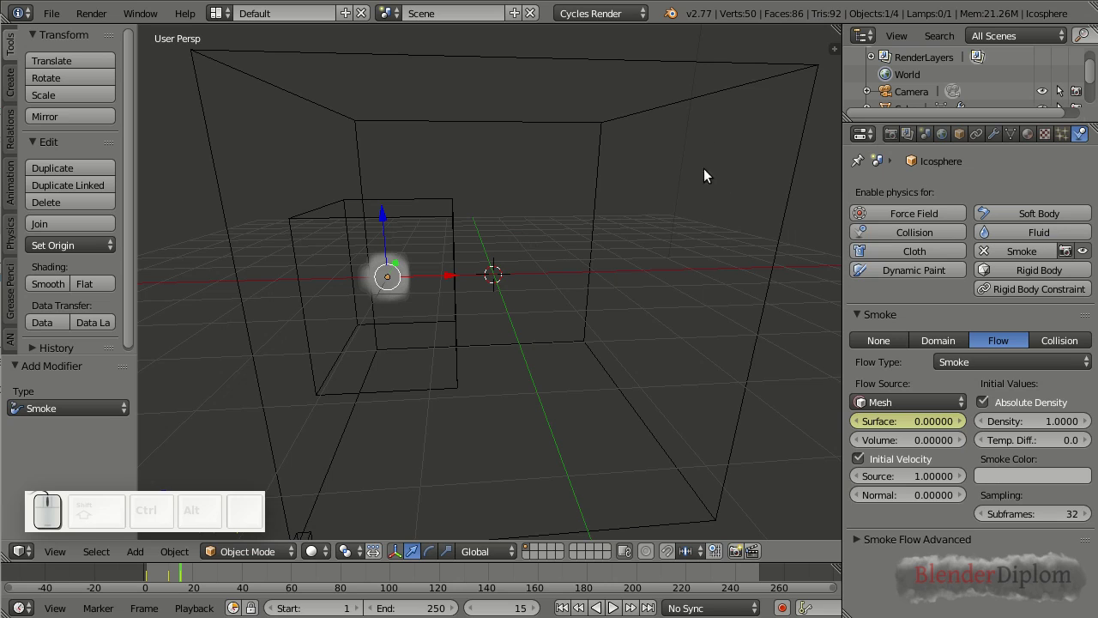
Step: Select the domain cube and toggle Adaptive Domain off and back on
{"action": "right_click", "coordinate": [674, 100]}
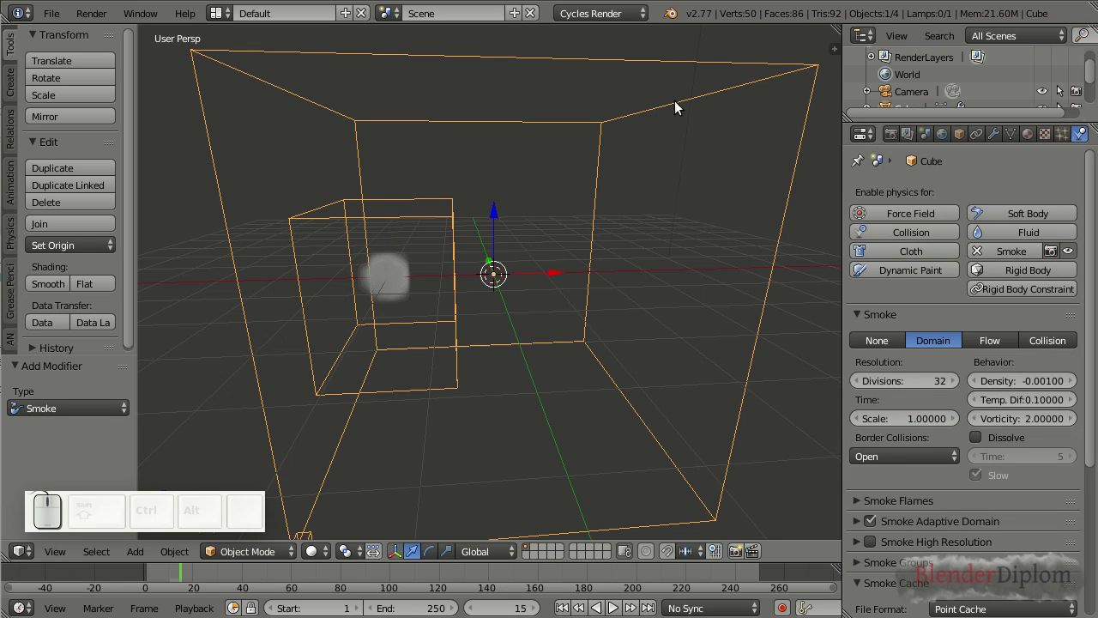
{"action": "scroll", "coordinate": [978, 375], "scroll_direction": "down", "scroll_amount": 3}
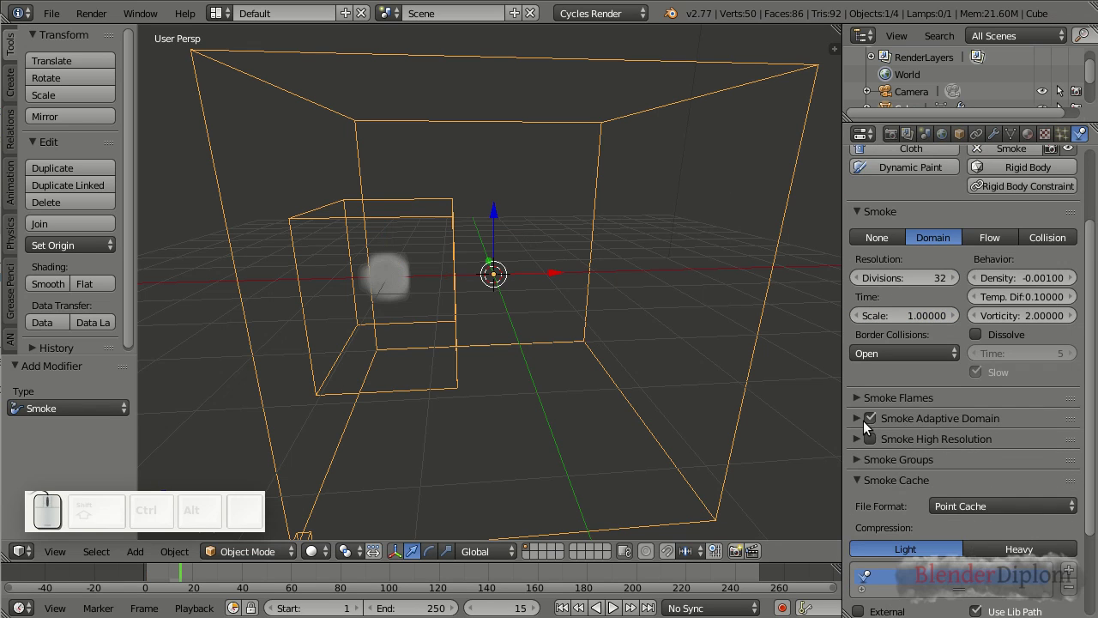
{"action": "left_click", "coordinate": [869, 419]}
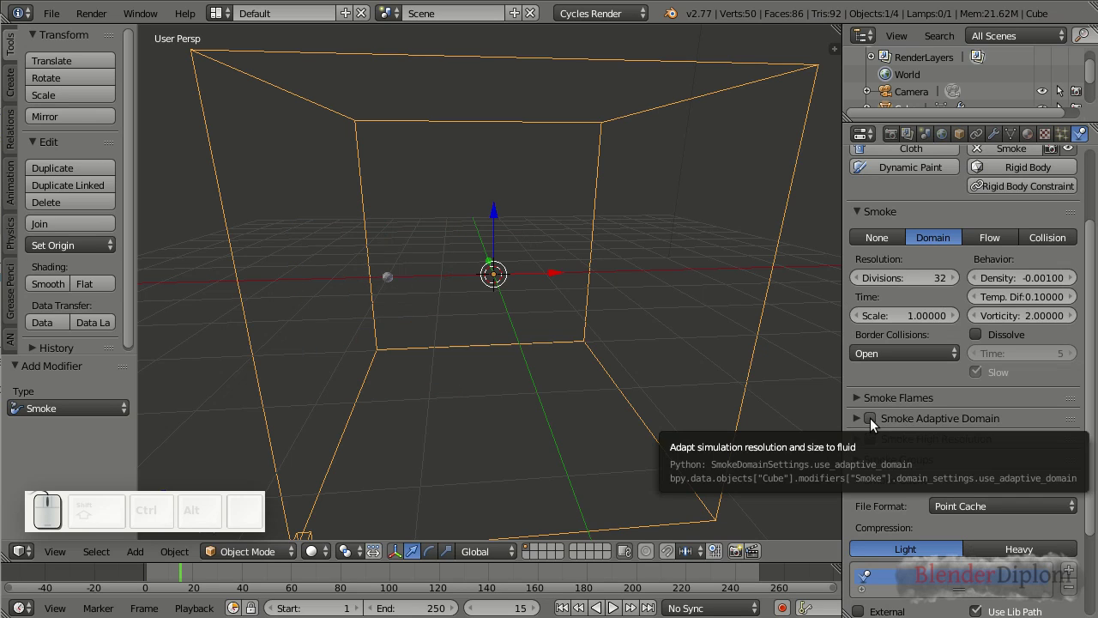
{"action": "left_click", "coordinate": [870, 418]}
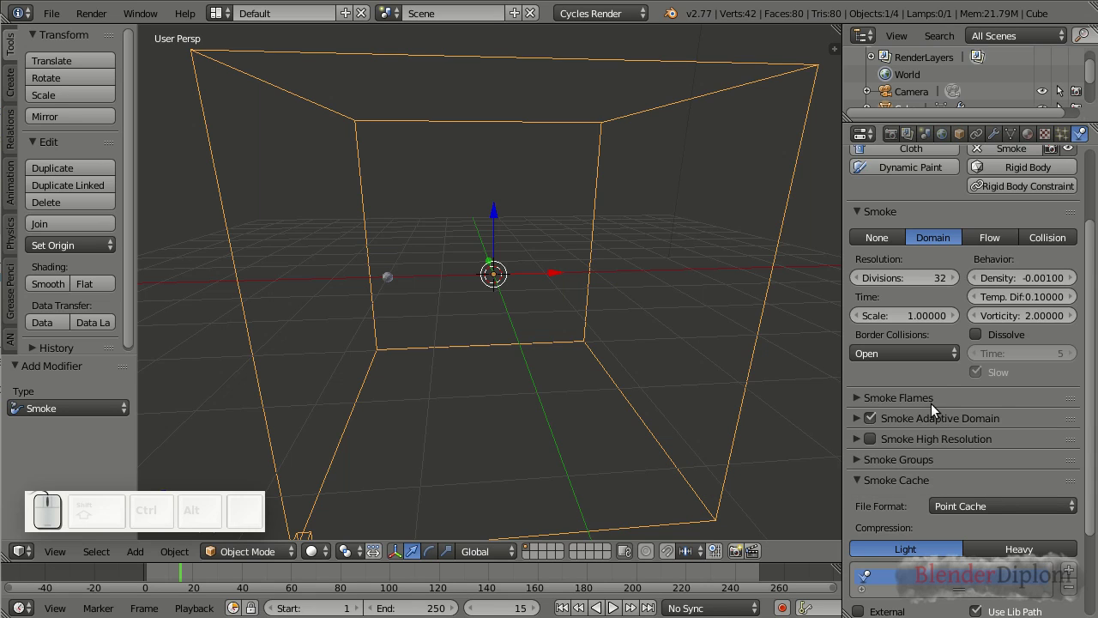
Step: Set the smoke cache file format to OpenVDB
{"action": "scroll", "coordinate": [931, 403], "scroll_direction": "down", "scroll_amount": 4}
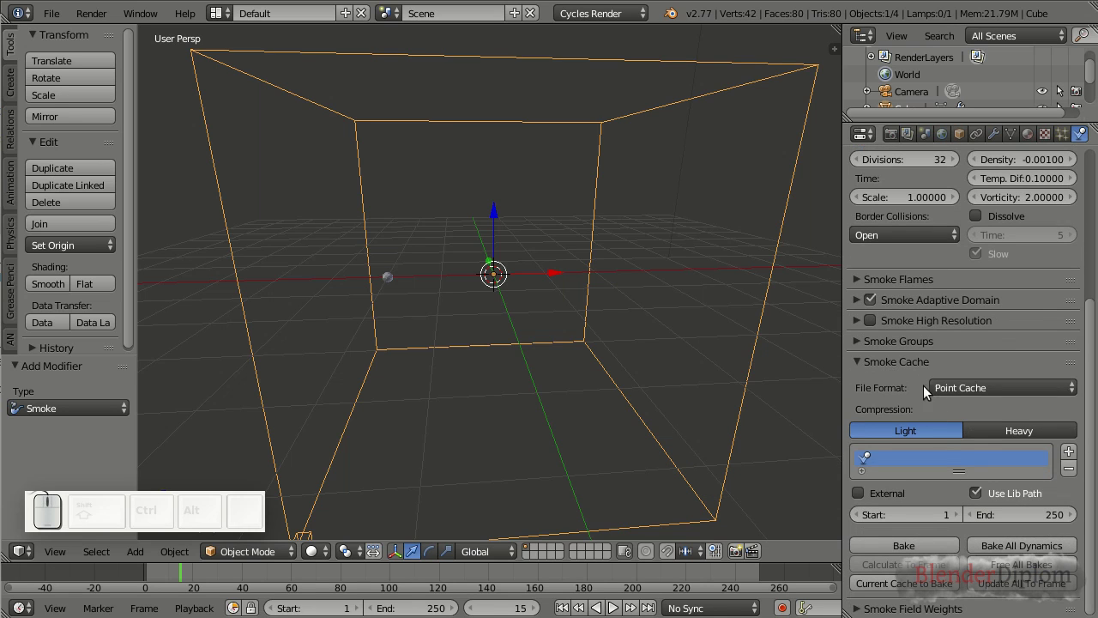
{"action": "left_click", "coordinate": [958, 390]}
{"action": "left_click", "coordinate": [962, 351]}
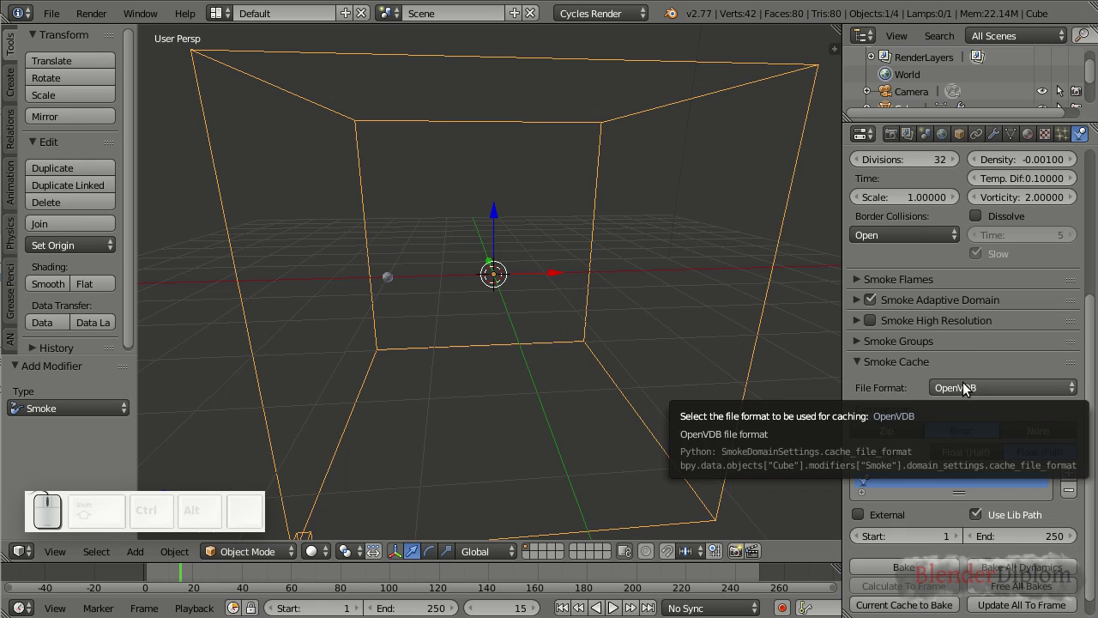
{"action": "scroll", "coordinate": [973, 372], "scroll_direction": "down", "scroll_amount": 1}
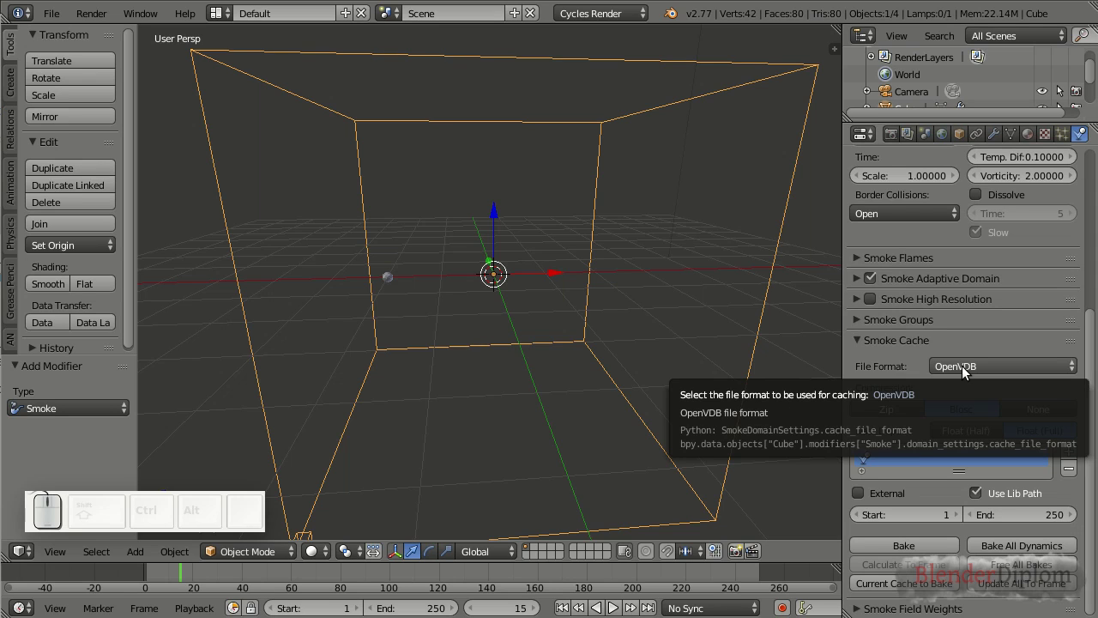
{"action": "left_click", "coordinate": [962, 367]}
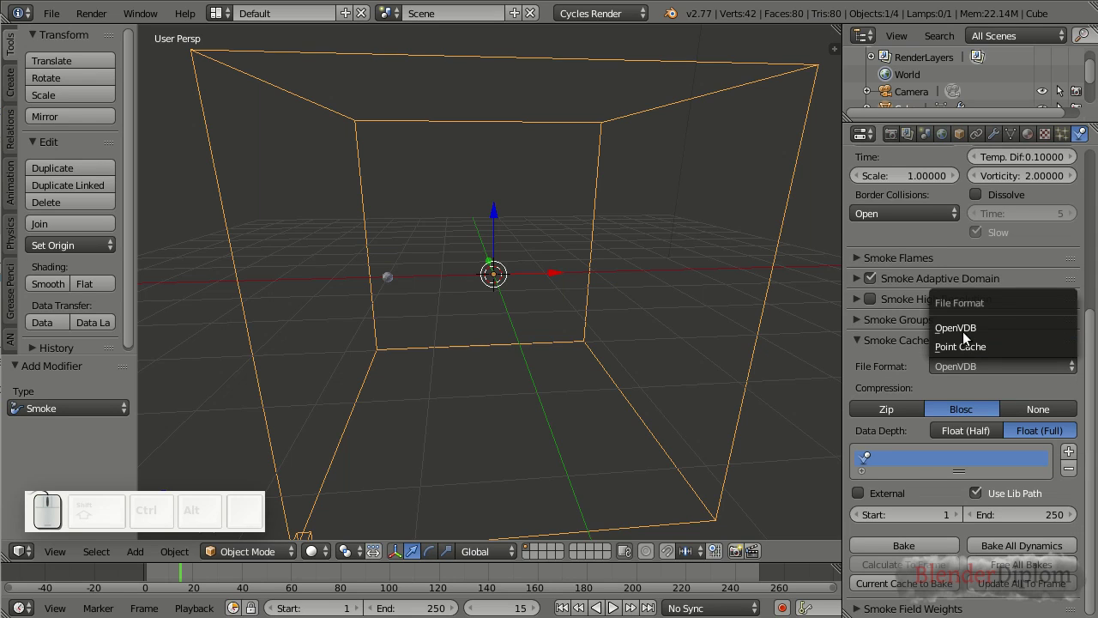
{"action": "left_click", "coordinate": [962, 330]}
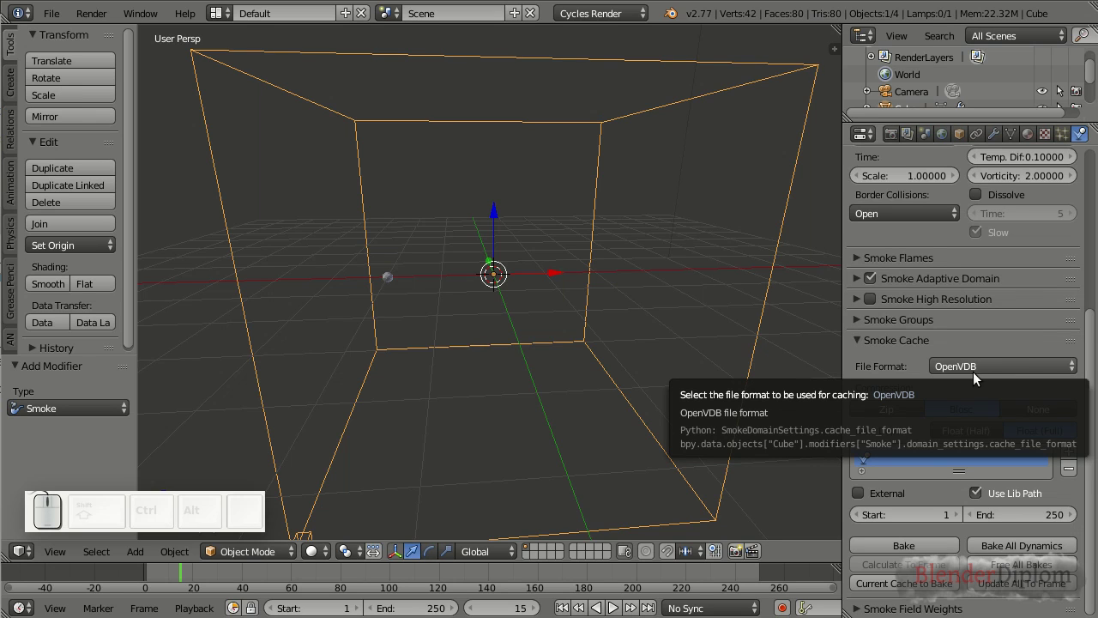
Step: Set the Smoke Cache End frame to 150
{"action": "left_click", "coordinate": [1026, 519]}
{"action": "type", "text": "150"}
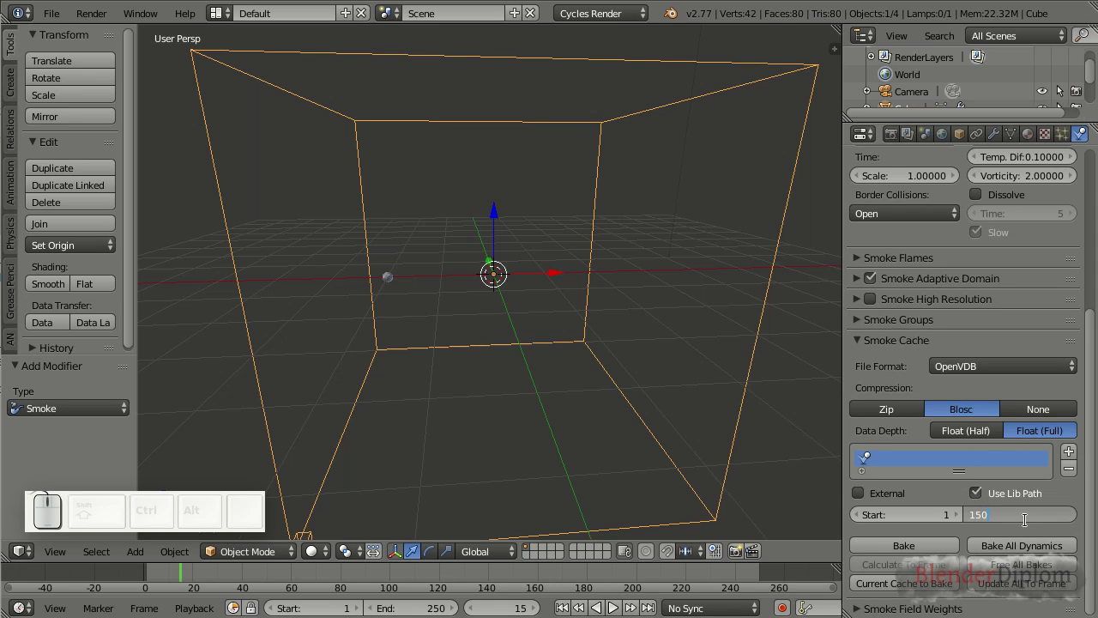
{"action": "key", "text": "Return"}
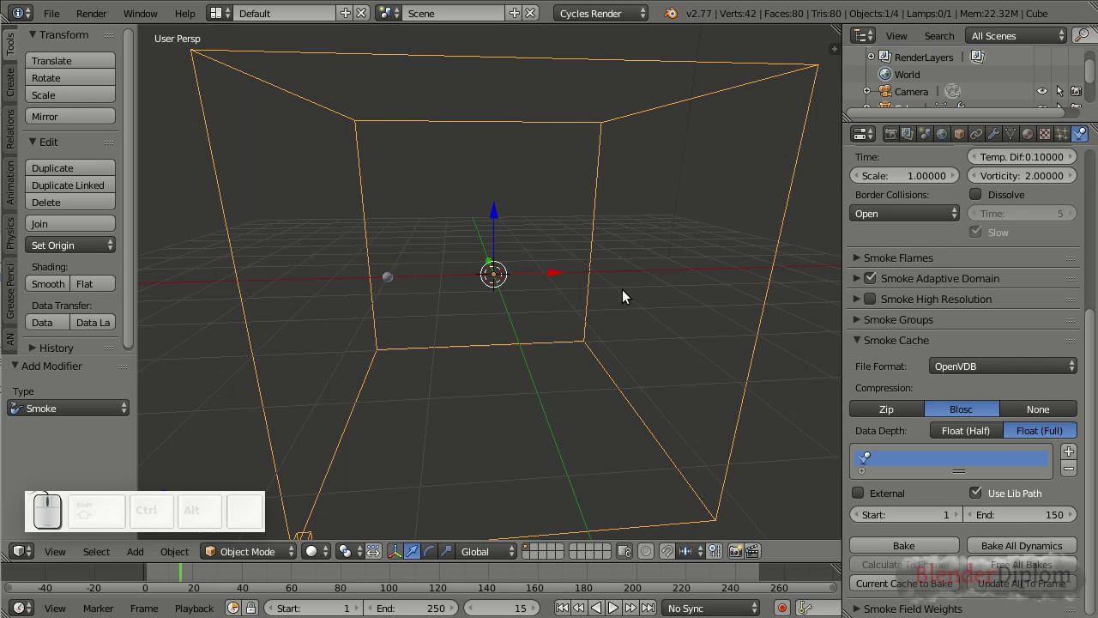
Step: Set the timeline's scene End frame to 150
{"action": "scroll", "coordinate": [617, 292], "scroll_direction": "down", "scroll_amount": 2}
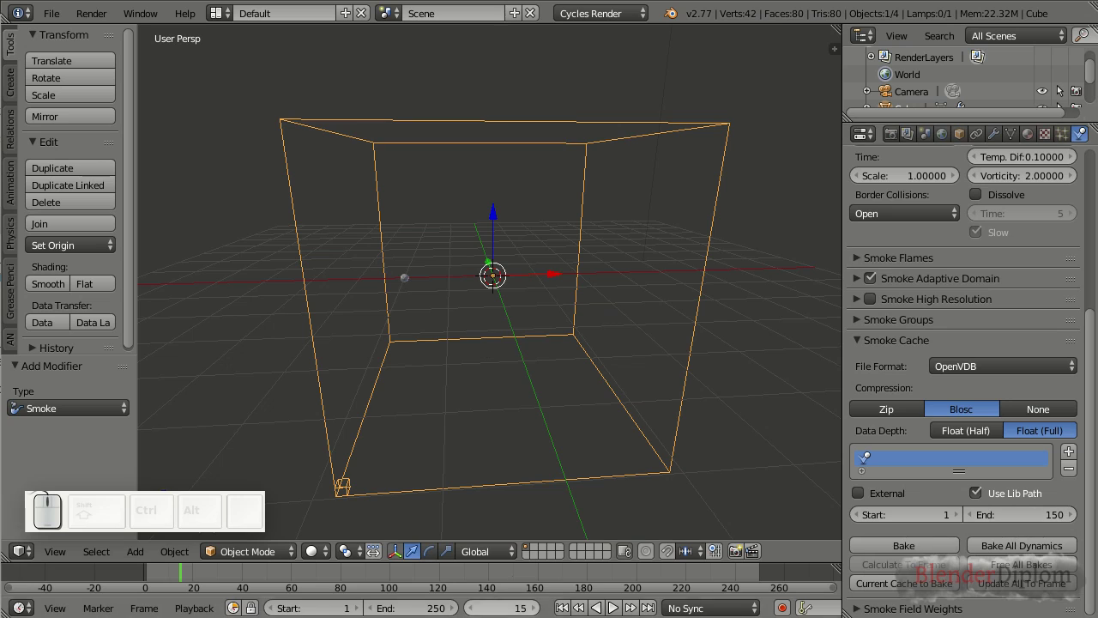
{"action": "left_click", "coordinate": [402, 605]}
{"action": "type", "text": "150"}
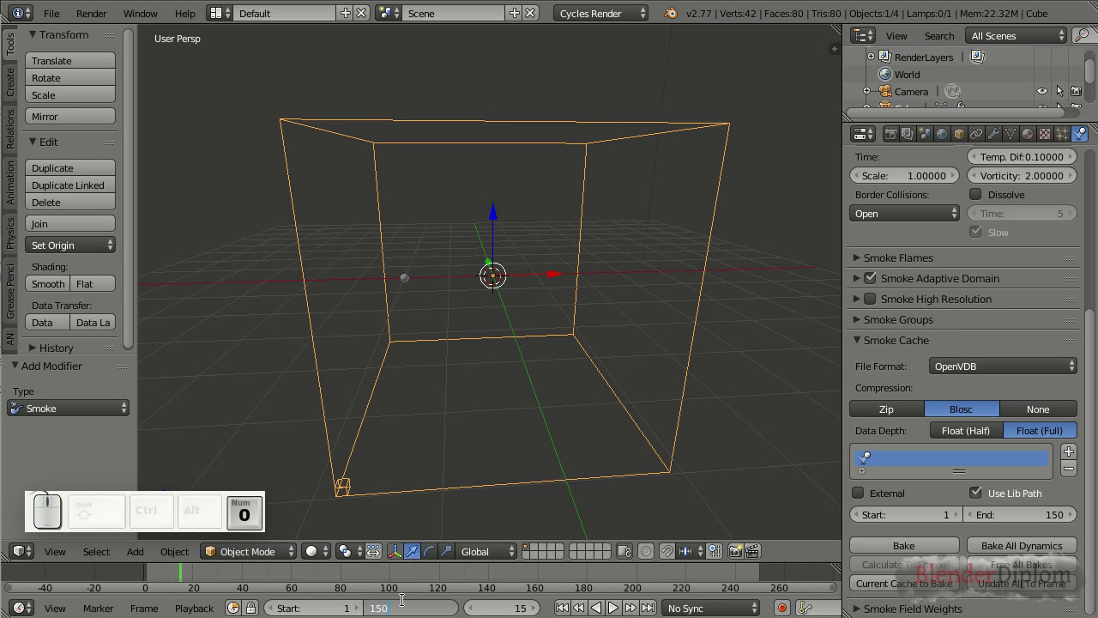
{"action": "key", "text": "Return"}
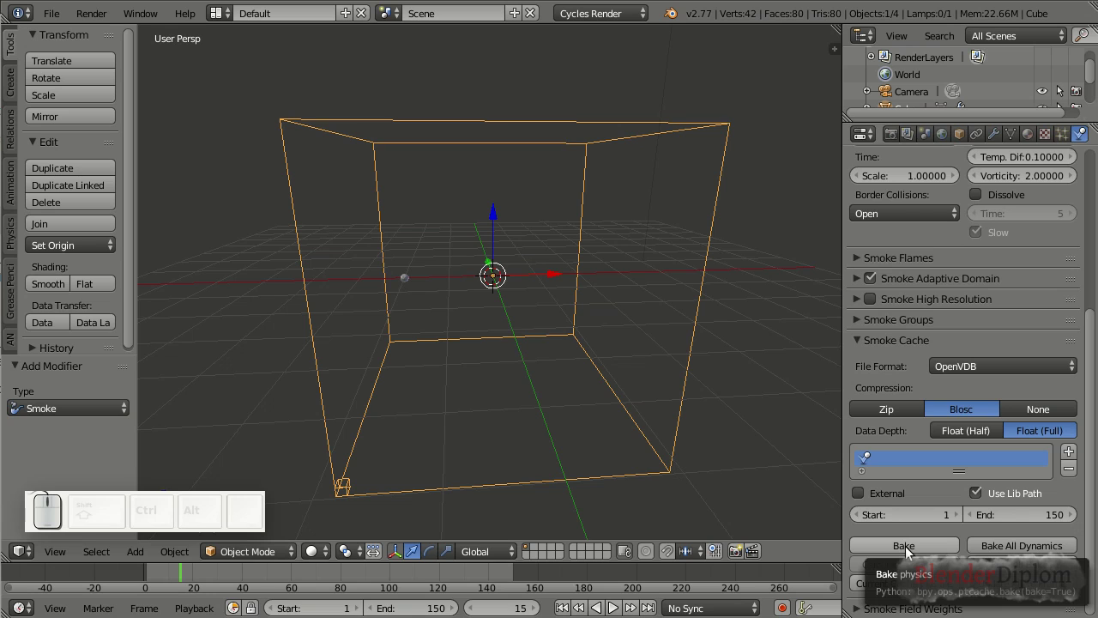
Step: Save the blend file and bake the smoke simulation
{"action": "left_click", "coordinate": [55, 17]}
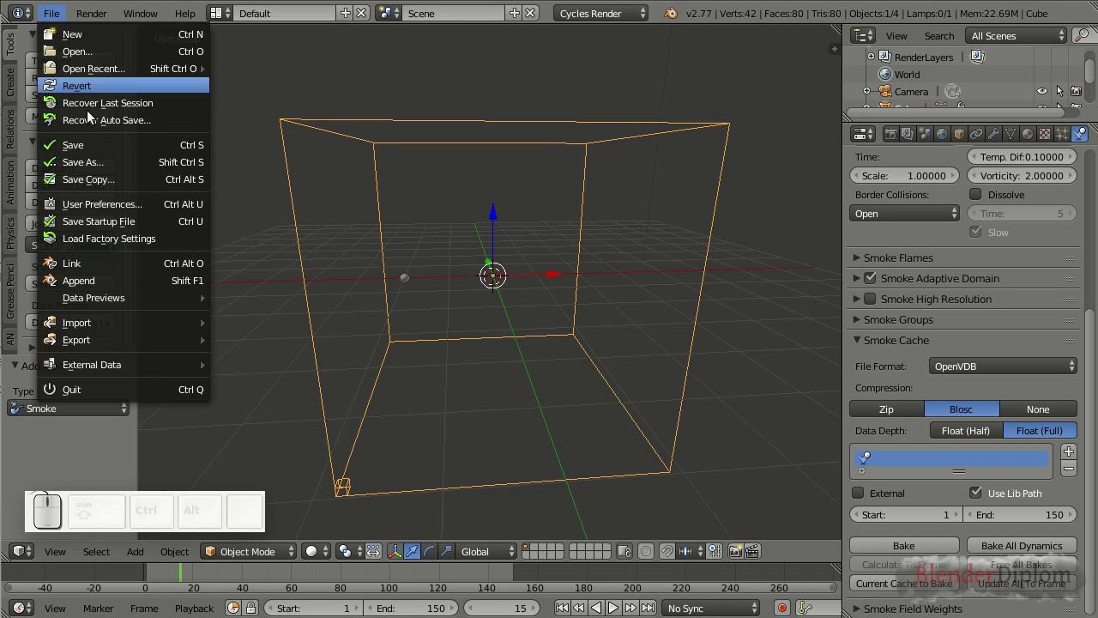
{"action": "left_click", "coordinate": [99, 140]}
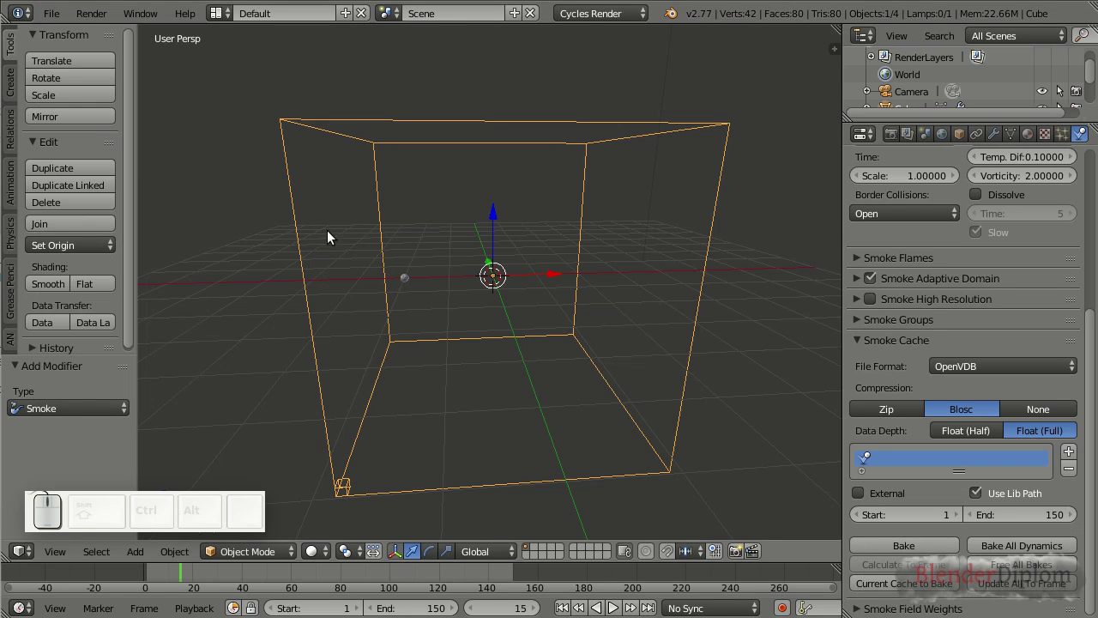
{"action": "left_click", "coordinate": [913, 547]}
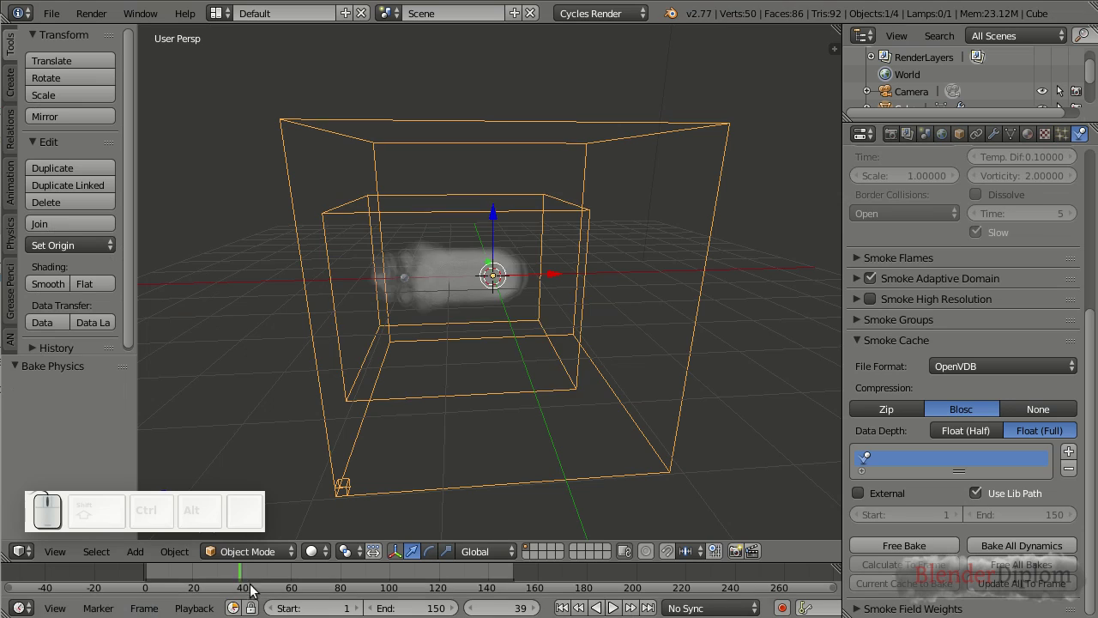
Step: Scrub to frame 63 and orbit around the domain to inspect the smoke trail
{"action": "left_click_drag", "start_coordinate": [249, 583], "coordinate": [299, 590]}
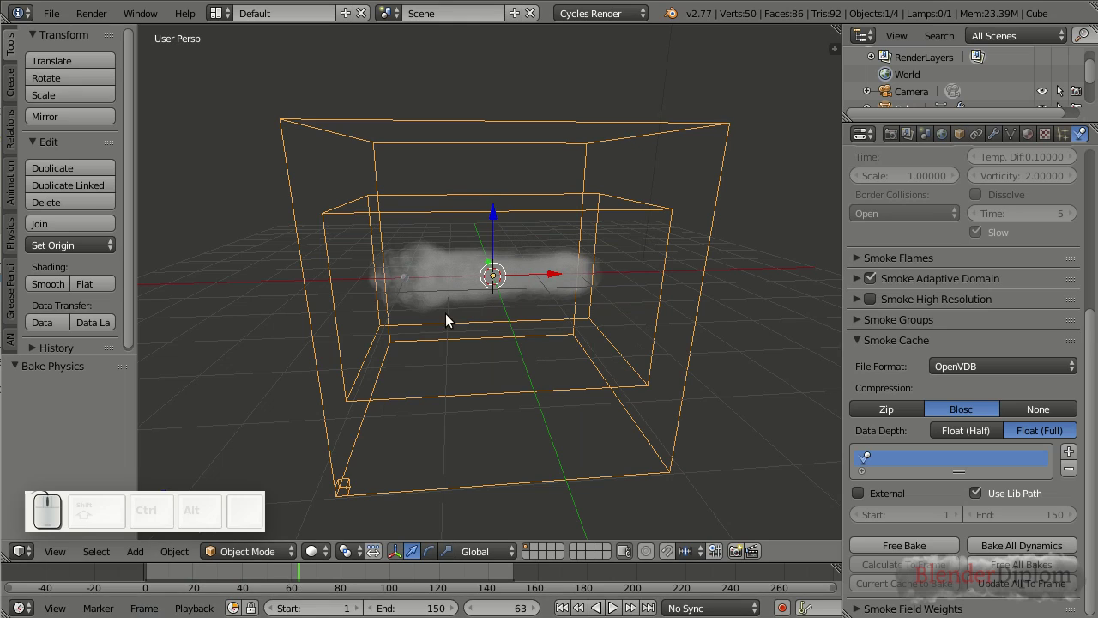
{"action": "middle_click_drag", "start_coordinate": [708, 310], "coordinate": [618, 291]}
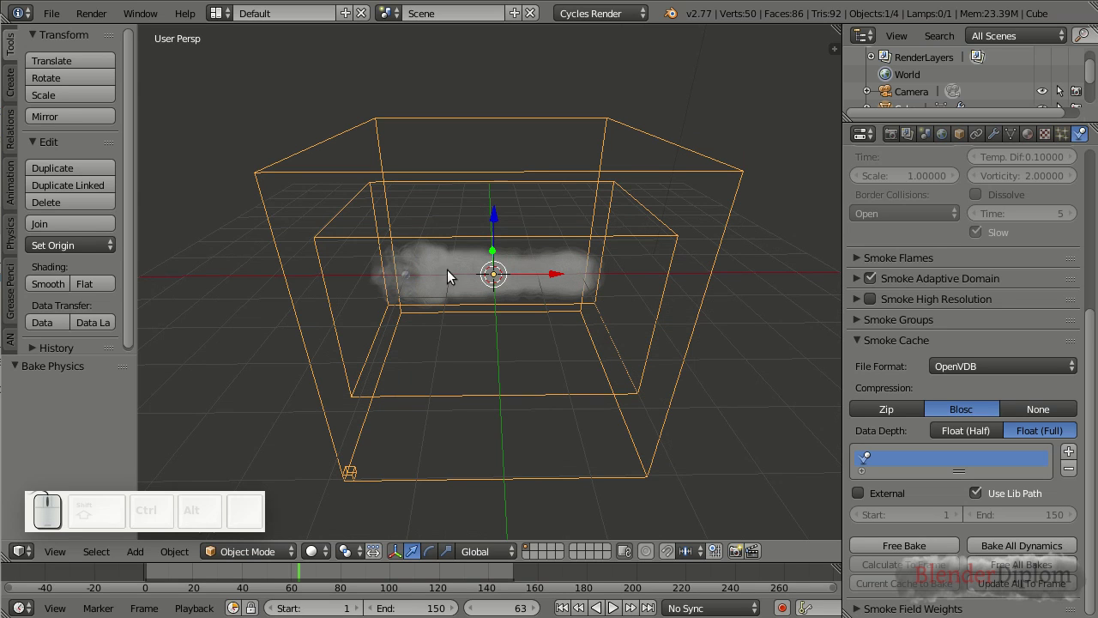
{"action": "scroll", "coordinate": [601, 391], "scroll_direction": "down", "scroll_amount": 2}
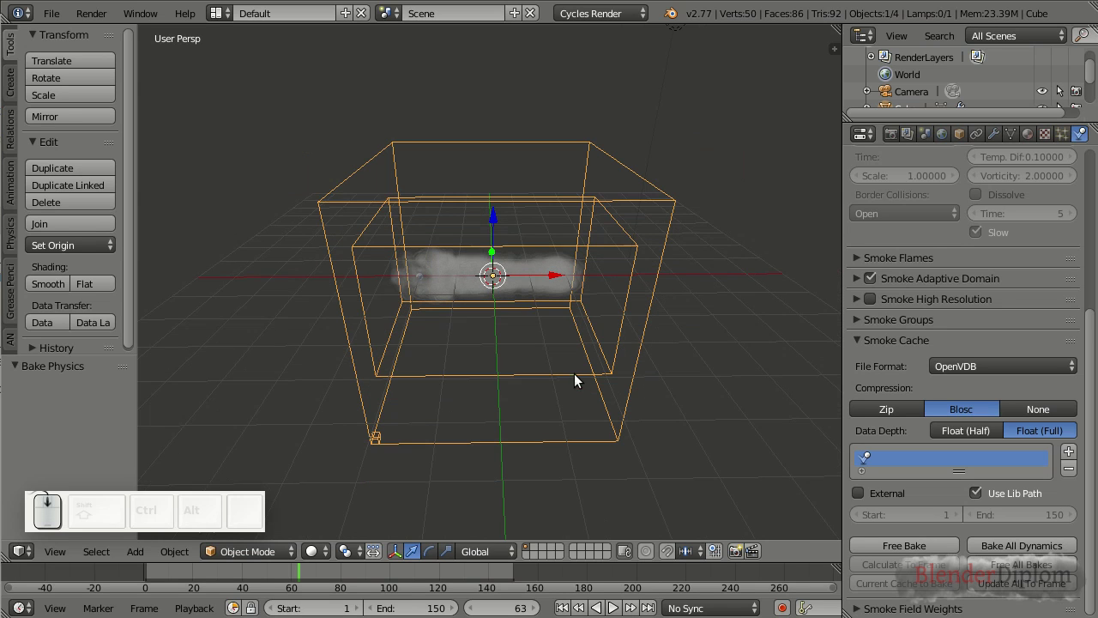
{"action": "middle_click_drag", "start_coordinate": [534, 340], "coordinate": [550, 345]}
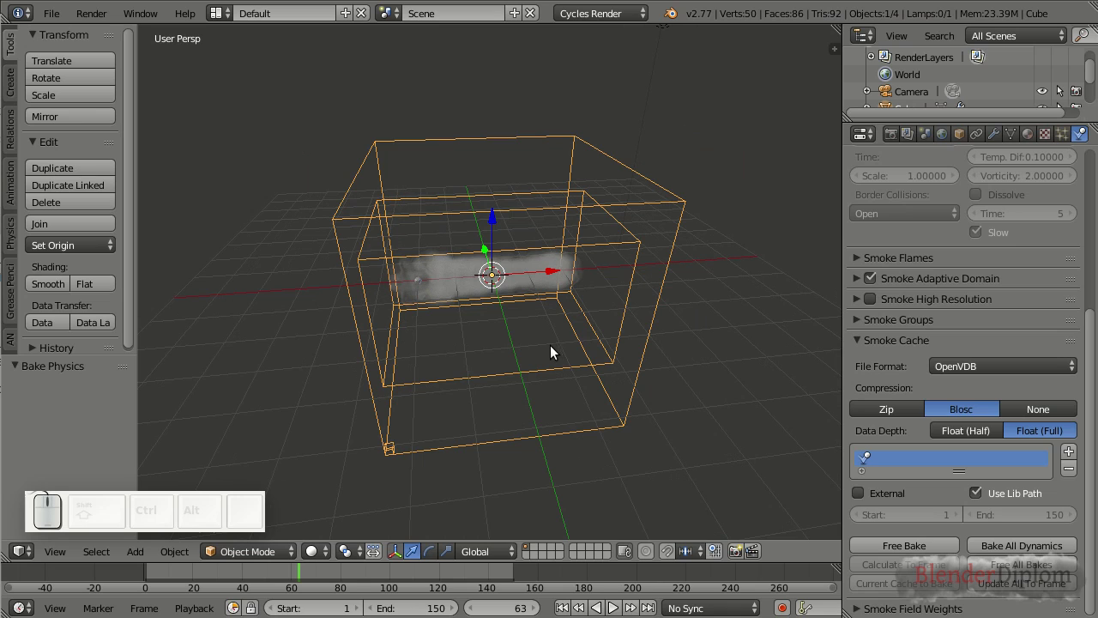
Step: Add a Turbulence force field beside the smoke domain
{"action": "left_click", "coordinate": [708, 224]}
{"action": "key", "text": "shift"}
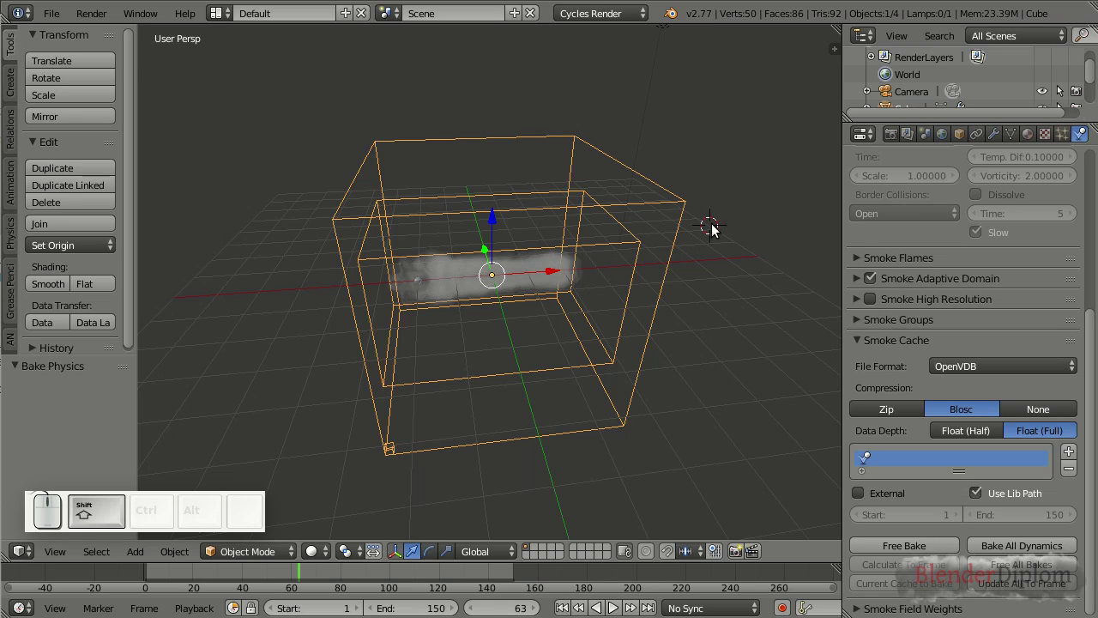
{"action": "key", "text": "shift+a"}
{"action": "mouse_move", "coordinate": [692, 327]}
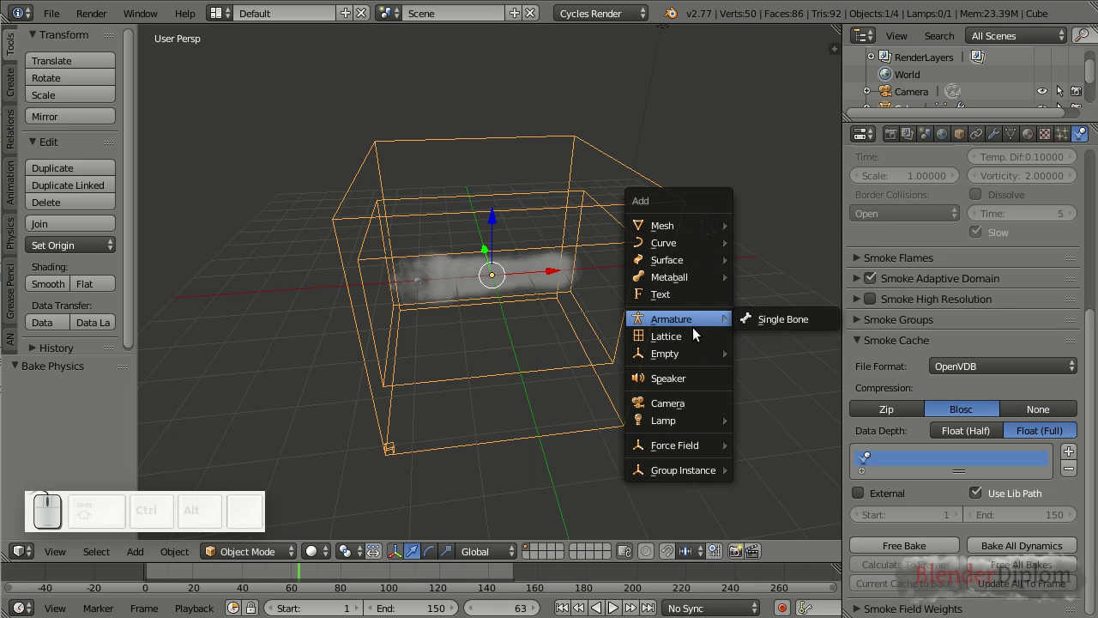
{"action": "mouse_move", "coordinate": [677, 442]}
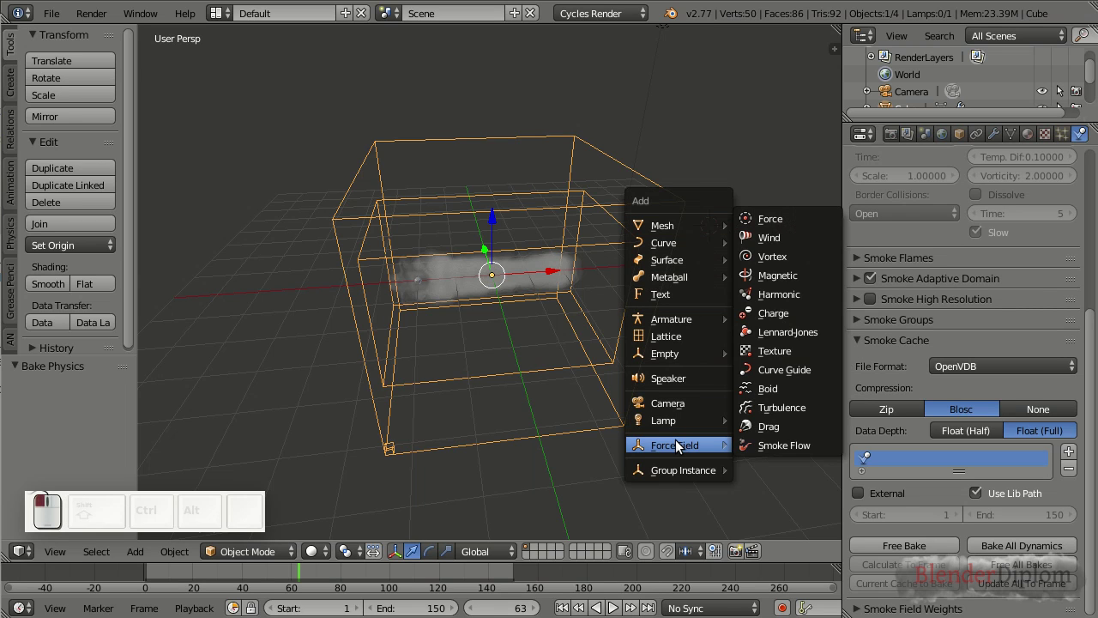
{"action": "left_click", "coordinate": [759, 410]}
{"action": "scroll", "coordinate": [977, 442], "scroll_direction": "up", "scroll_amount": 6}
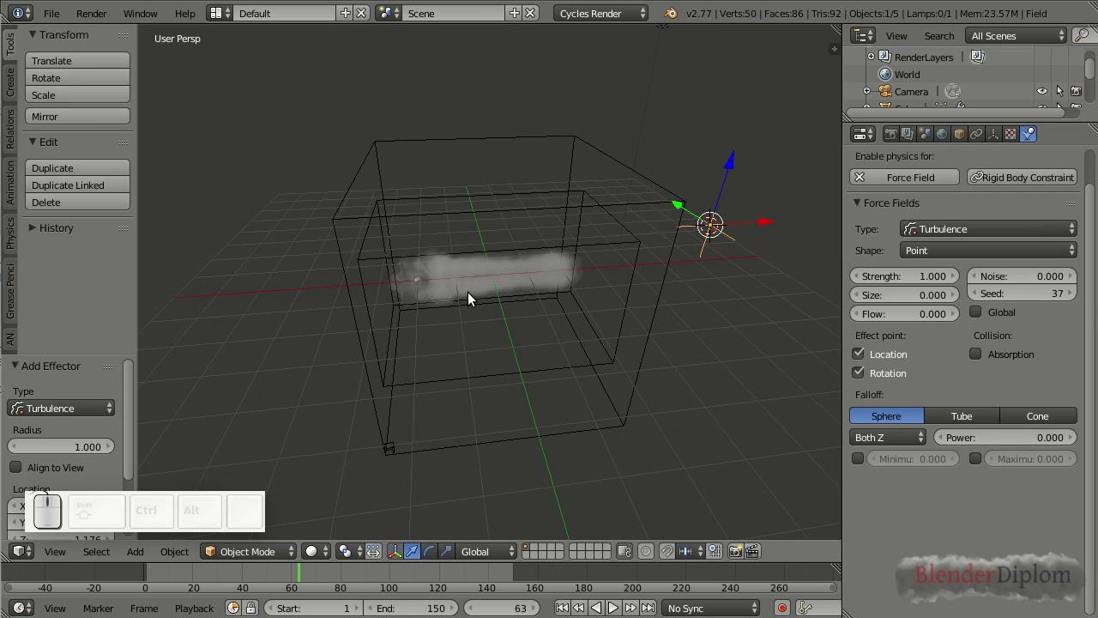
Step: Set the turbulence Strength to 10, Size to 0.75 and Flow to 1
{"action": "left_click", "coordinate": [898, 275]}
{"action": "type", "text": "10"}
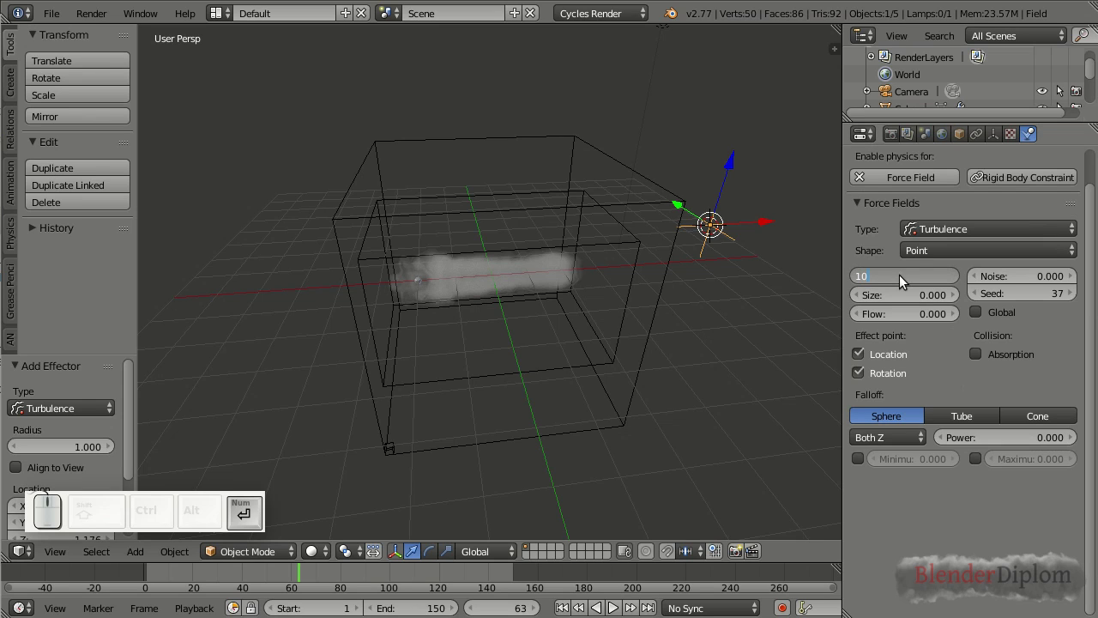
{"action": "key", "text": "Return"}
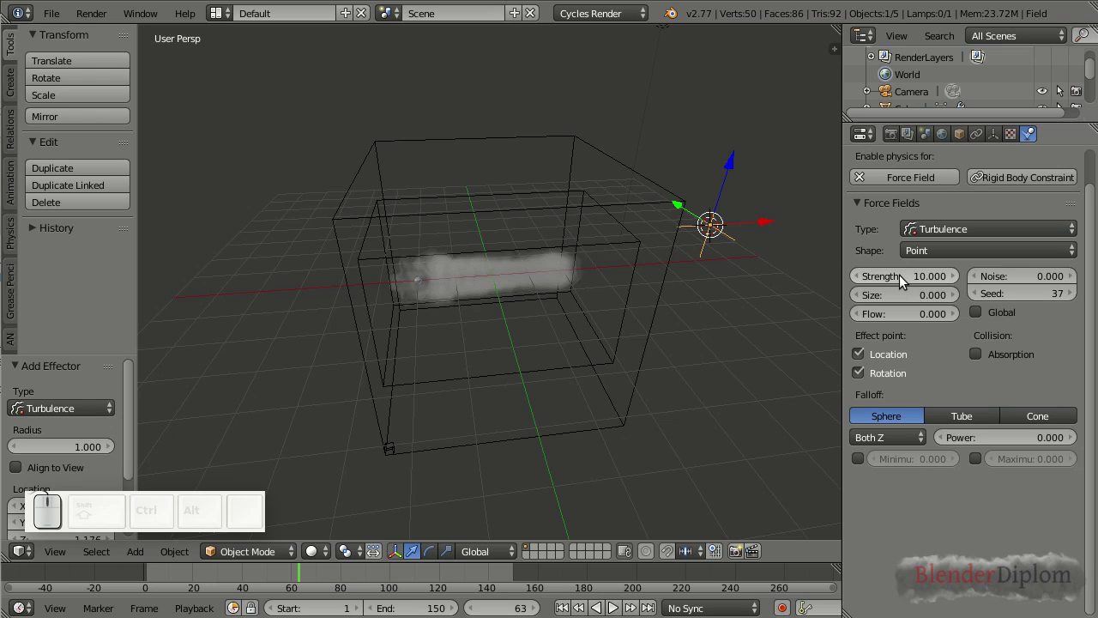
{"action": "left_click", "coordinate": [890, 296]}
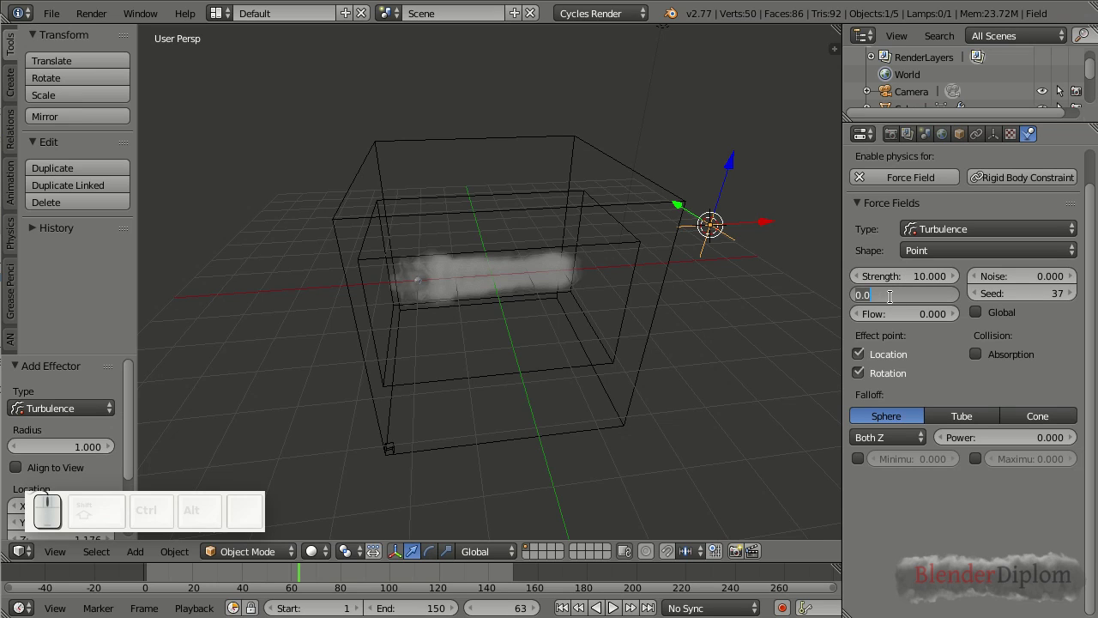
{"action": "type", "text": ".75"}
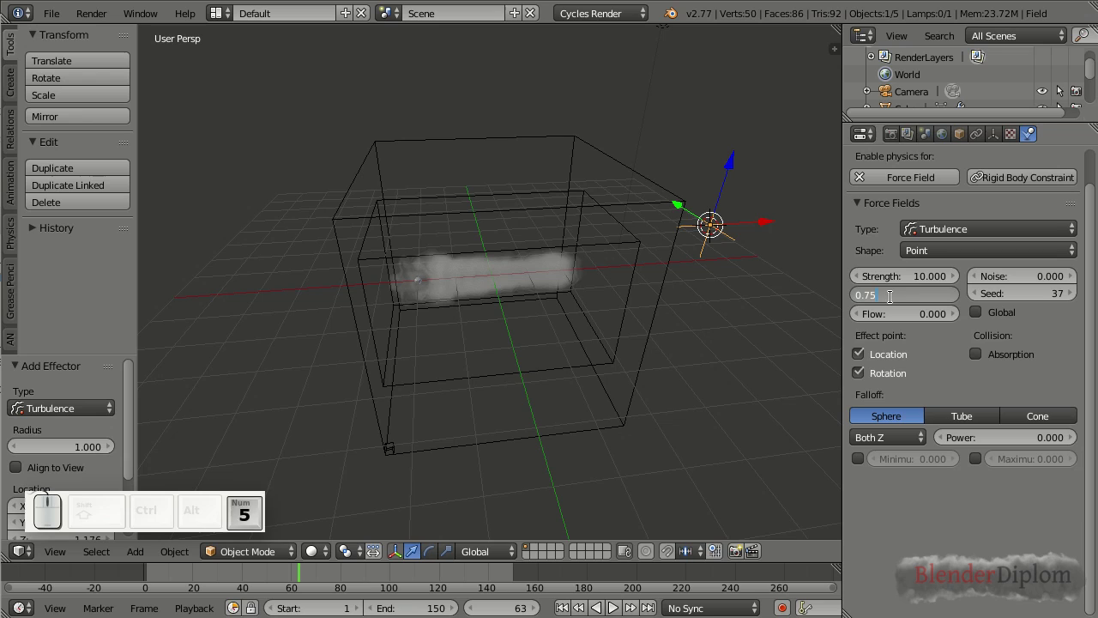
{"action": "key", "text": "Return"}
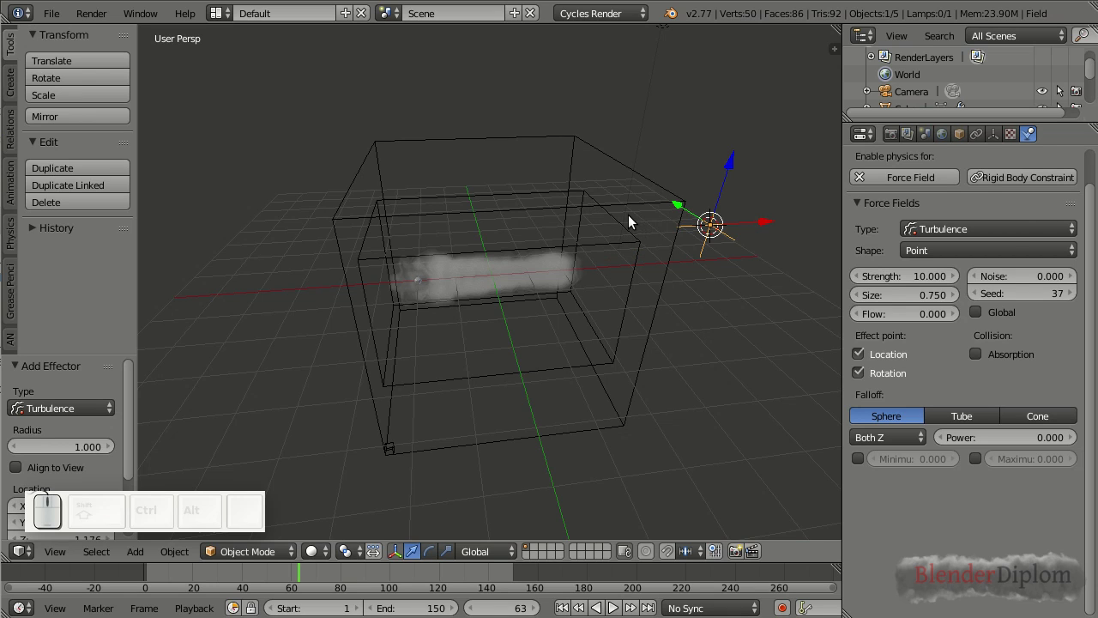
{"action": "left_click", "coordinate": [902, 313]}
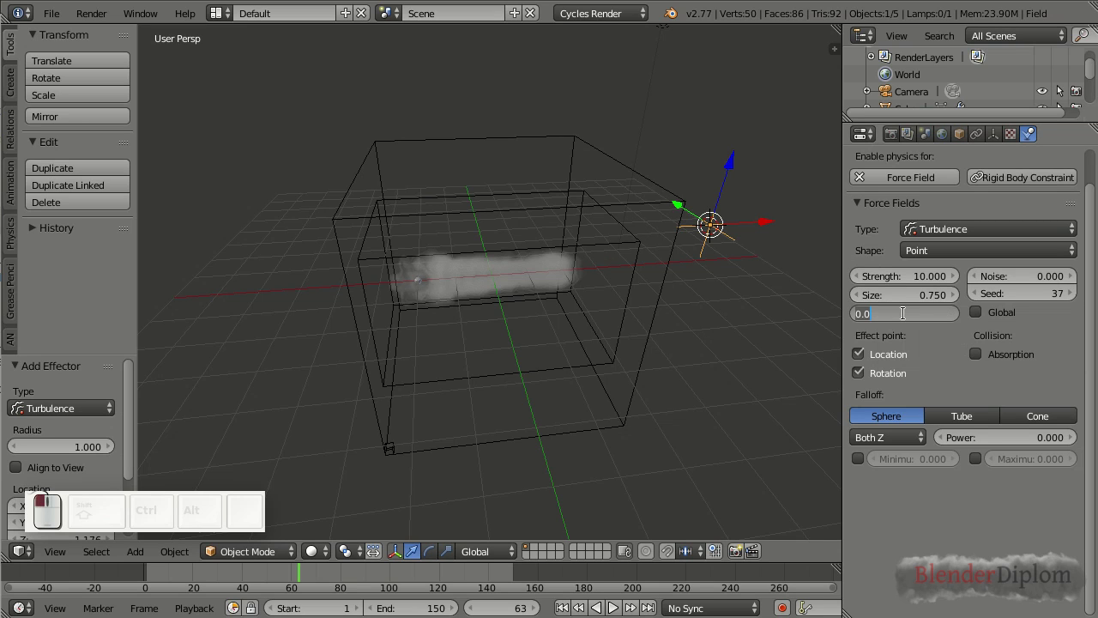
{"action": "type", "text": "1"}
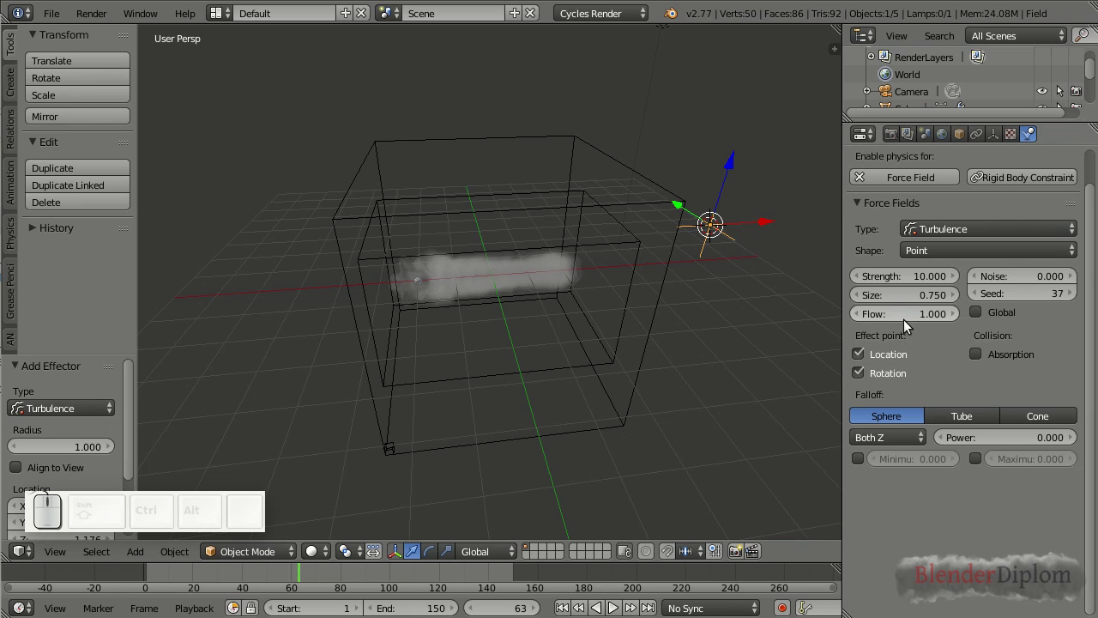
{"action": "middle_click_drag", "start_coordinate": [798, 319], "coordinate": [563, 217]}
Step: Select the smoke domain cube and free its baked smoke cache
{"action": "right_click", "coordinate": [555, 210]}
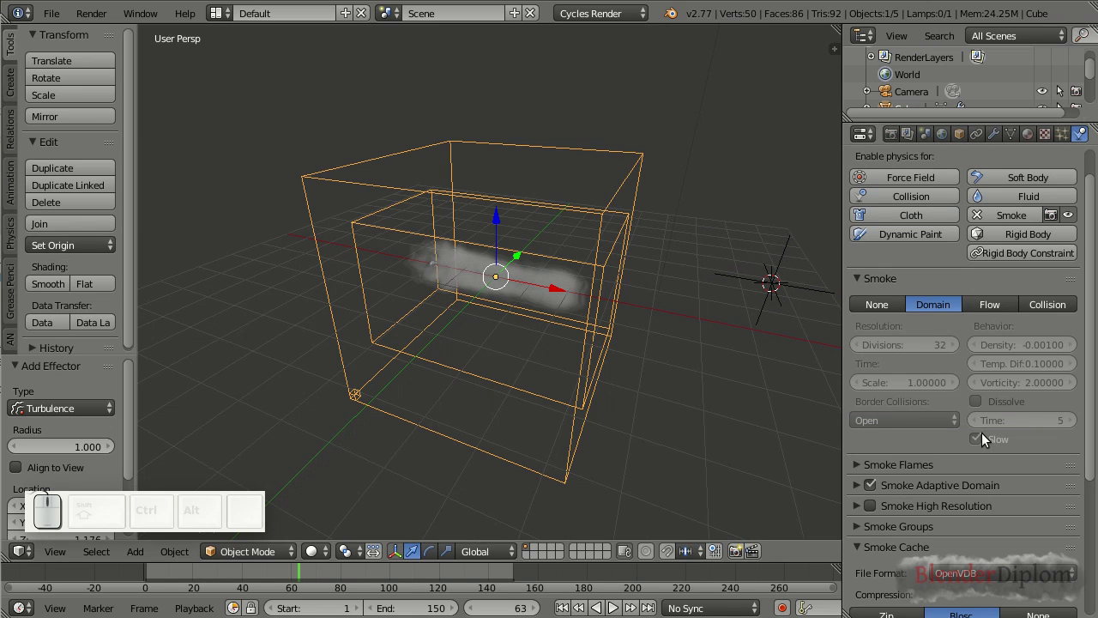
{"action": "scroll", "coordinate": [908, 453], "scroll_direction": "down", "scroll_amount": 3}
{"action": "scroll", "coordinate": [897, 516], "scroll_direction": "down", "scroll_amount": 3}
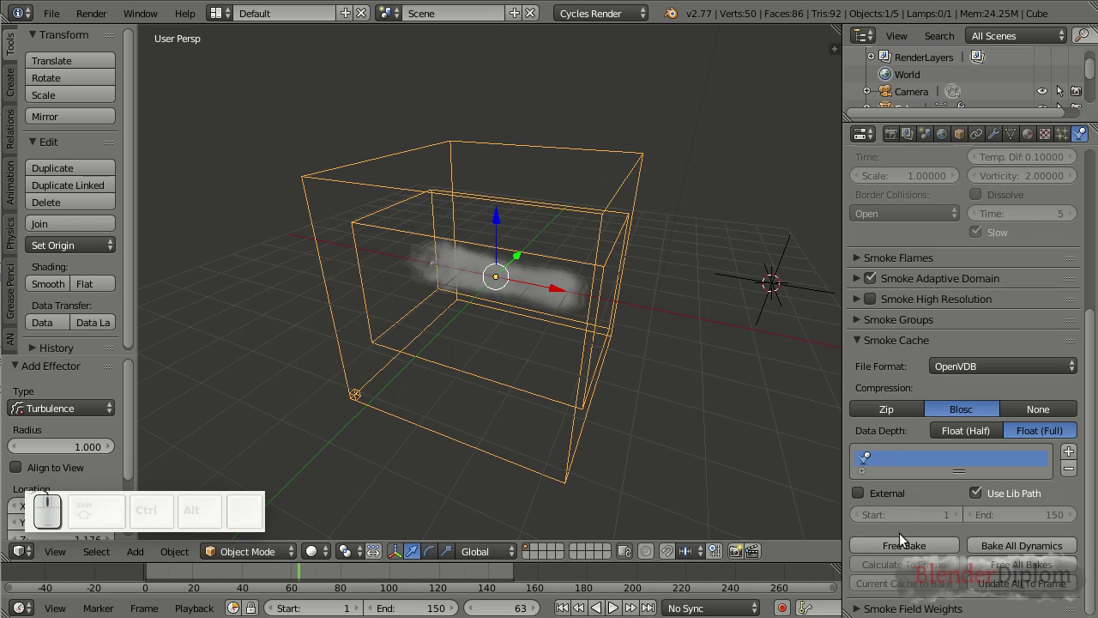
{"action": "left_click", "coordinate": [897, 541]}
{"action": "scroll", "coordinate": [916, 428], "scroll_direction": "up", "scroll_amount": 3}
{"action": "scroll", "coordinate": [916, 428], "scroll_direction": "up", "scroll_amount": 3}
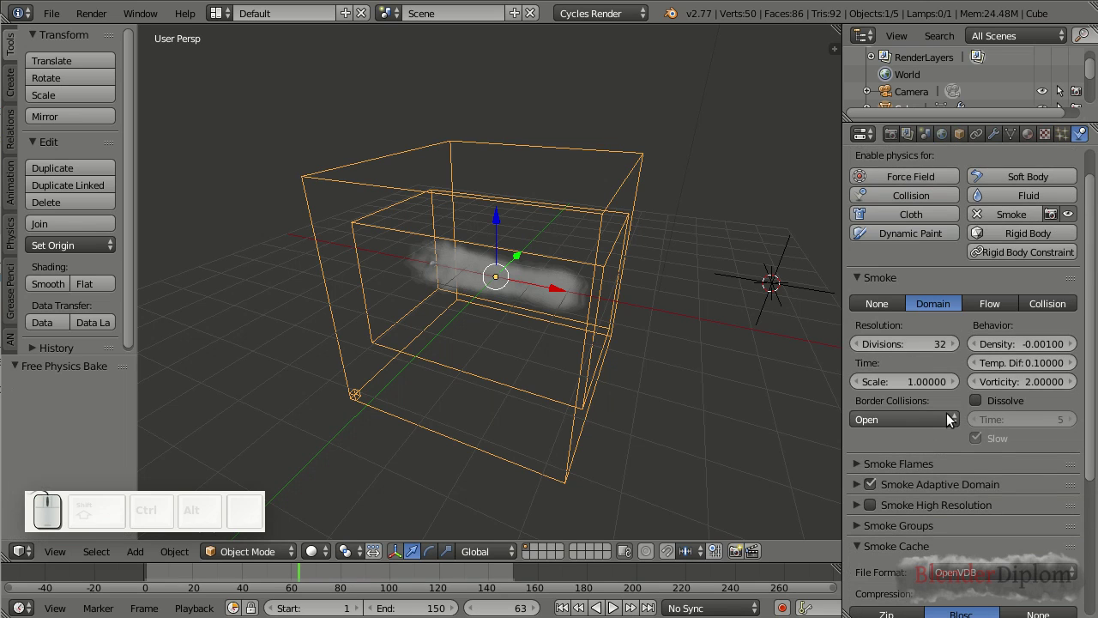
Step: Lower the smoke domain's Vorticity from 2 to 1
{"action": "left_click", "coordinate": [1012, 382]}
{"action": "type", "text": "1"}
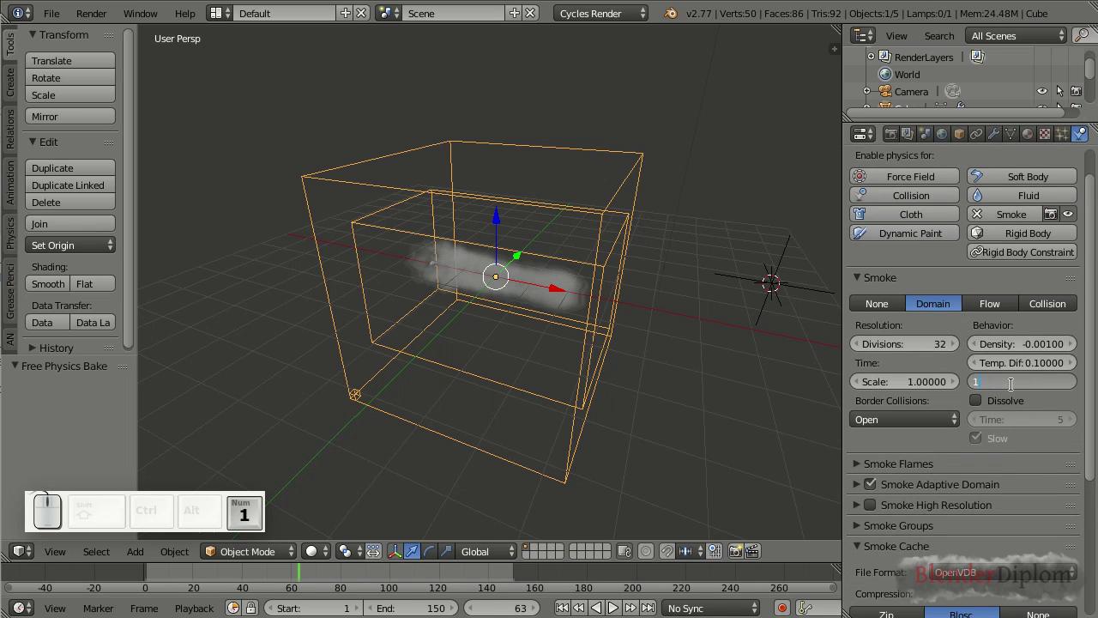
{"action": "key", "text": "Return"}
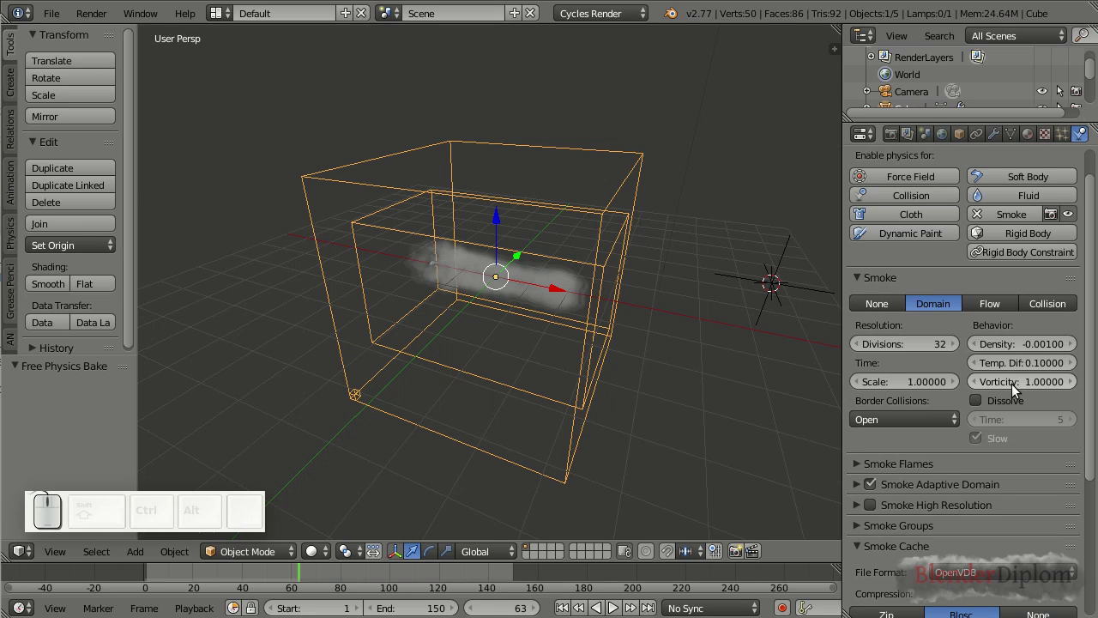
Step: Enable Smoke High Resolution on the domain with noise Strength 1
{"action": "scroll", "coordinate": [1012, 383], "scroll_direction": "down", "scroll_amount": 5}
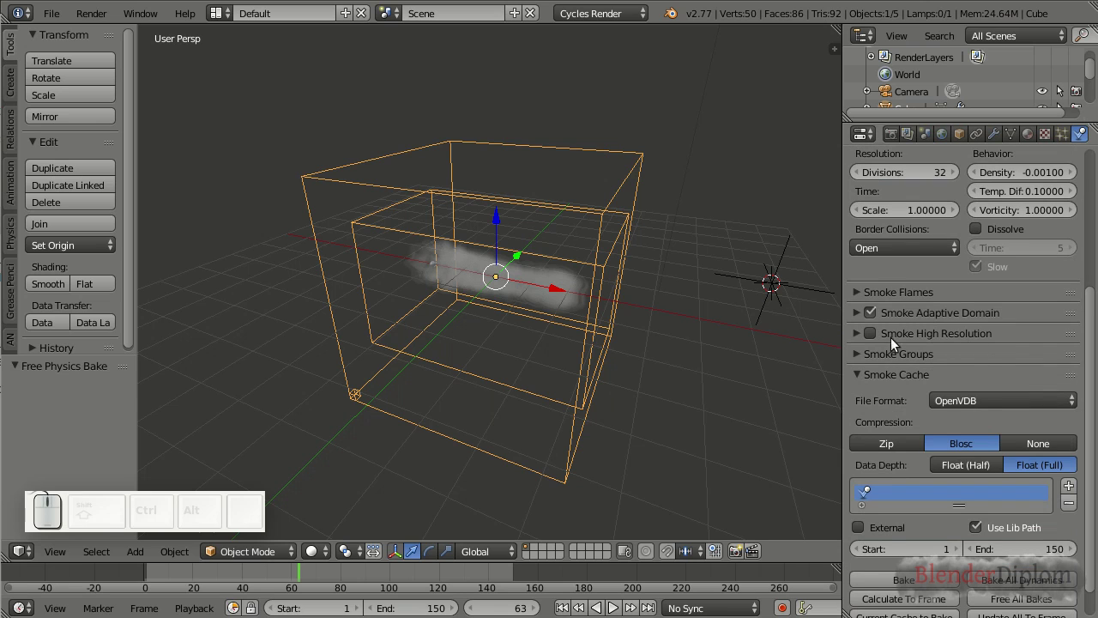
{"action": "left_click", "coordinate": [869, 333]}
{"action": "left_click", "coordinate": [856, 333]}
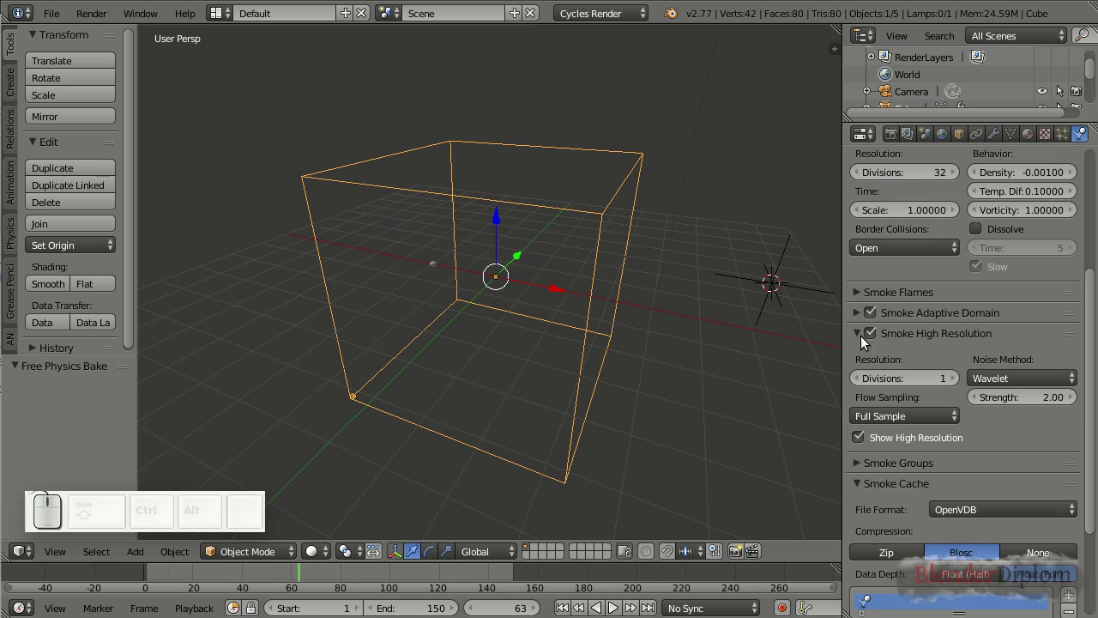
{"action": "left_click", "coordinate": [1016, 398]}
{"action": "type", "text": "1"}
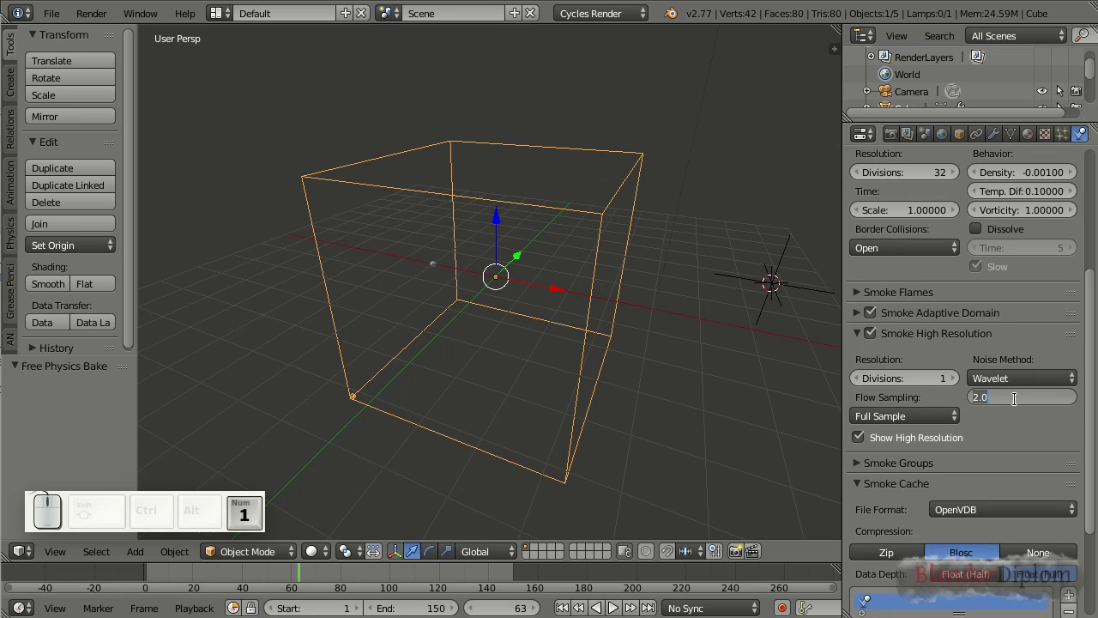
{"action": "key", "text": "Return"}
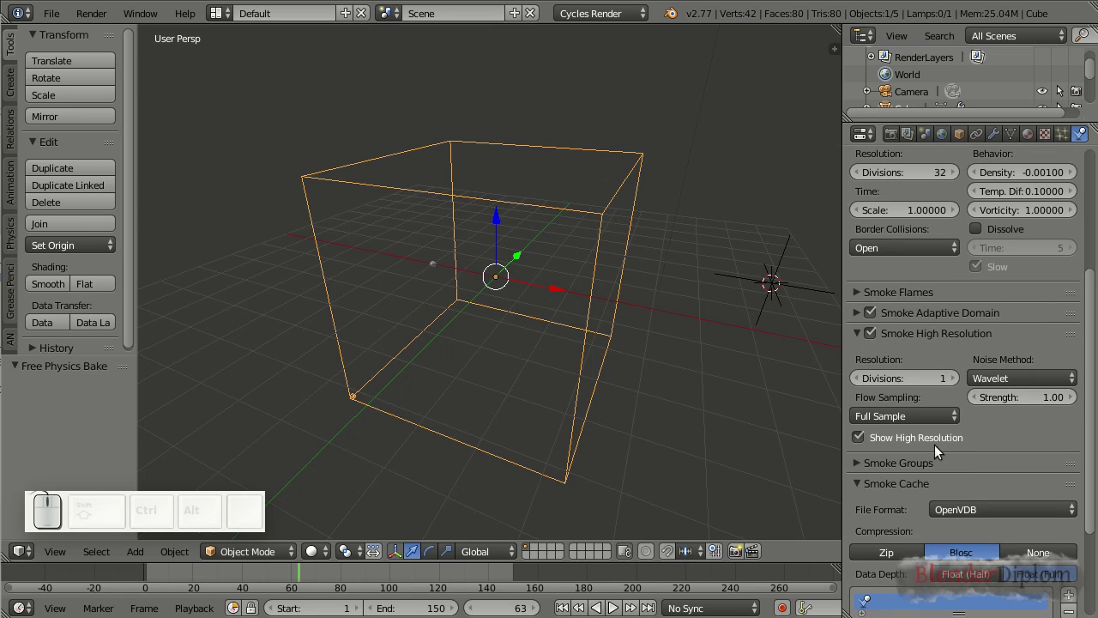
Step: Review the high-resolution settings, then collapse the Smoke High Resolution panel
{"action": "scroll", "coordinate": [918, 433], "scroll_direction": "up", "scroll_amount": 2}
{"action": "scroll", "coordinate": [882, 404], "scroll_direction": "down", "scroll_amount": 1}
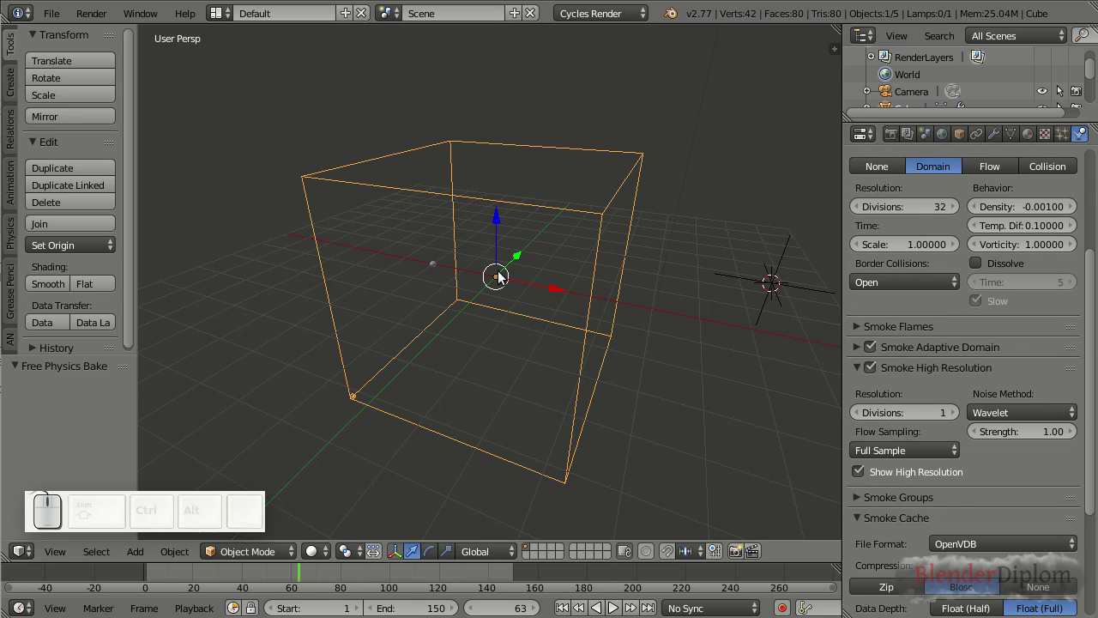
{"action": "scroll", "coordinate": [899, 377], "scroll_direction": "up", "scroll_amount": 1}
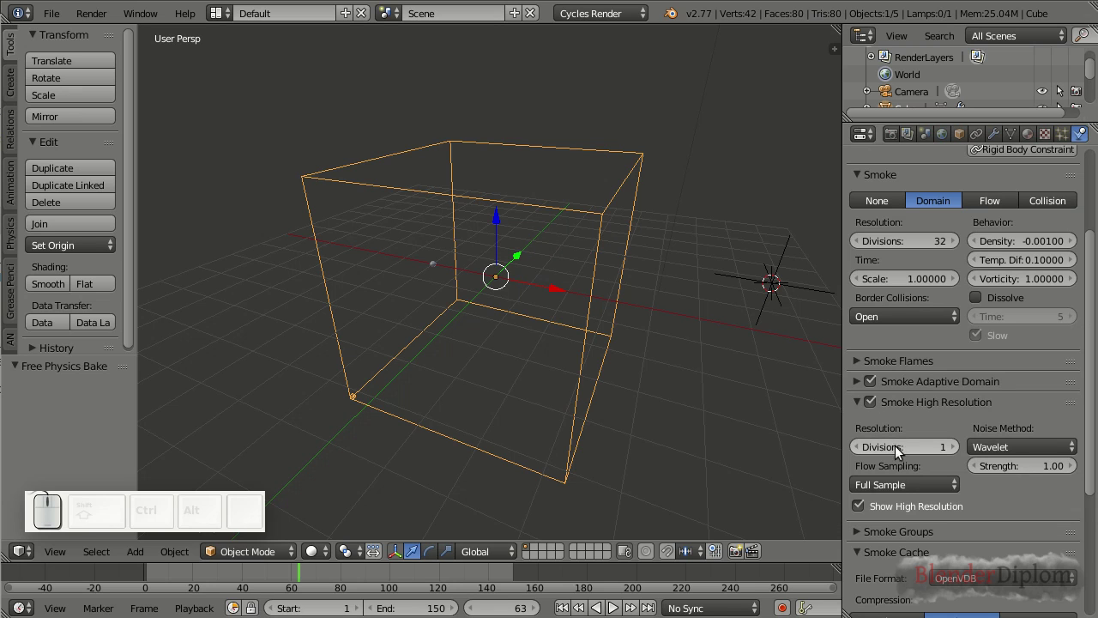
{"action": "left_click", "coordinate": [855, 402]}
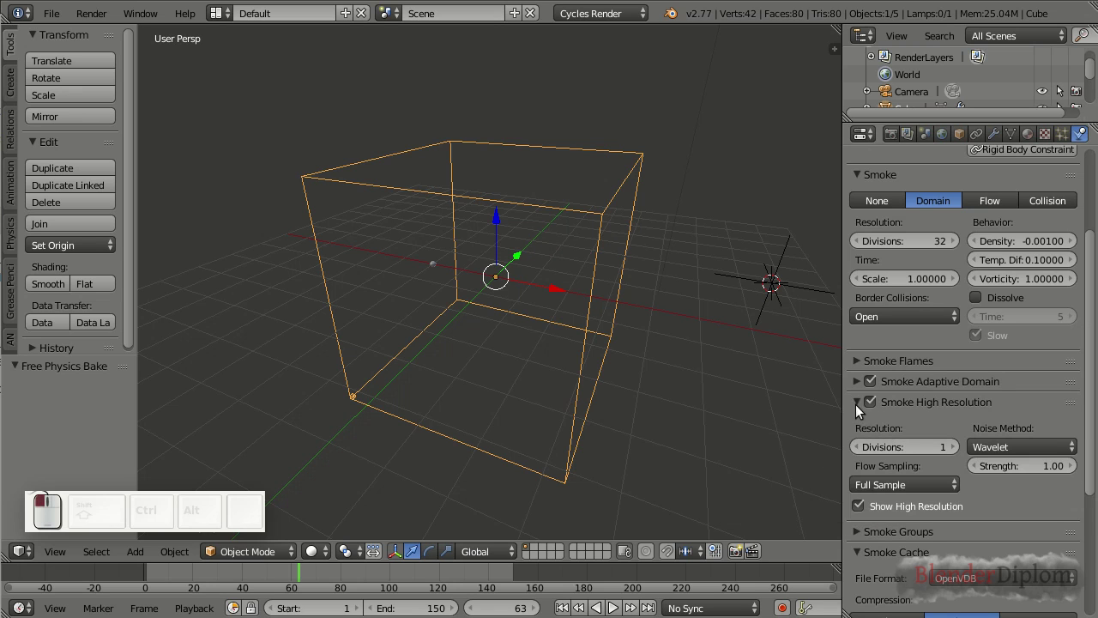
{"action": "left_click", "coordinate": [876, 403]}
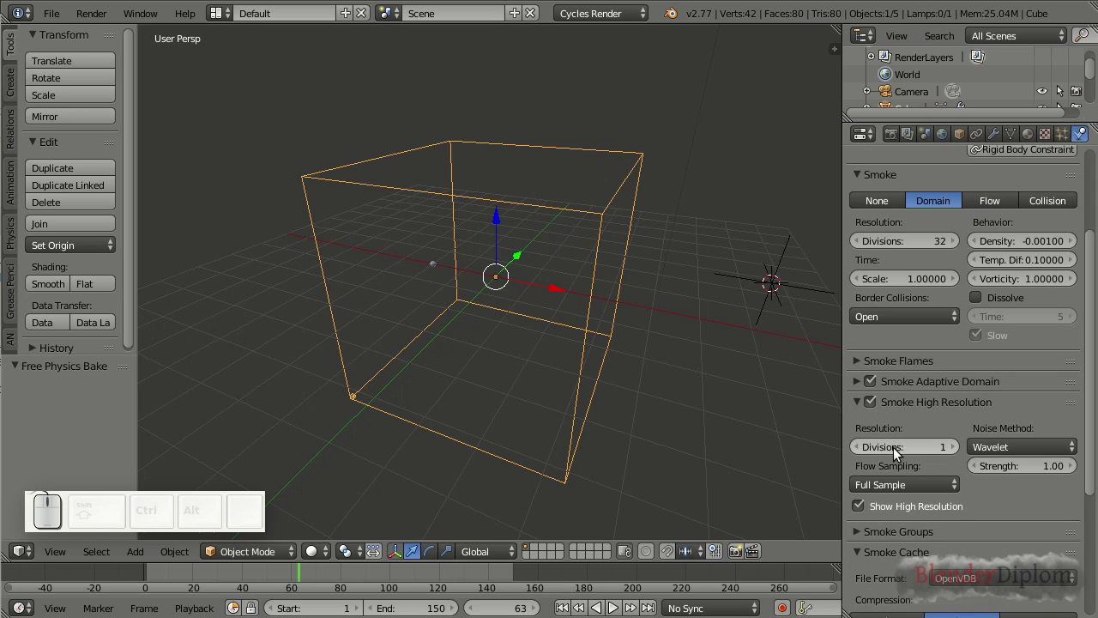
{"action": "left_click", "coordinate": [855, 402]}
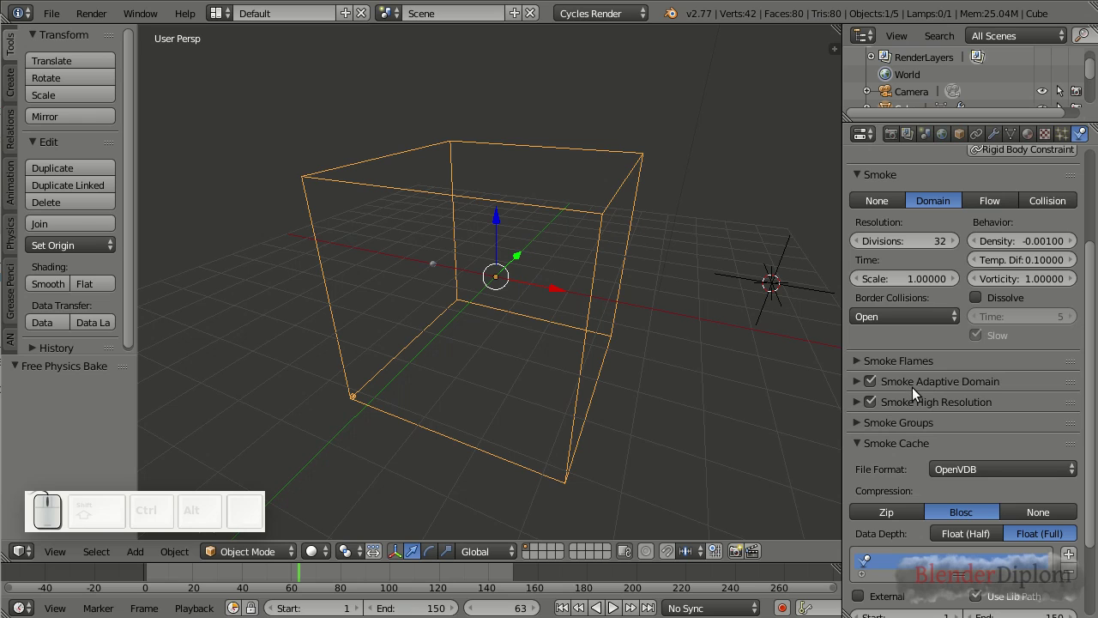
Step: Raise the domain resolution from 32 to 256 divisions and orbit to inspect the finer plume
{"action": "scroll", "coordinate": [918, 390], "scroll_direction": "down", "scroll_amount": 3}
{"action": "scroll", "coordinate": [918, 390], "scroll_direction": "up", "scroll_amount": 5}
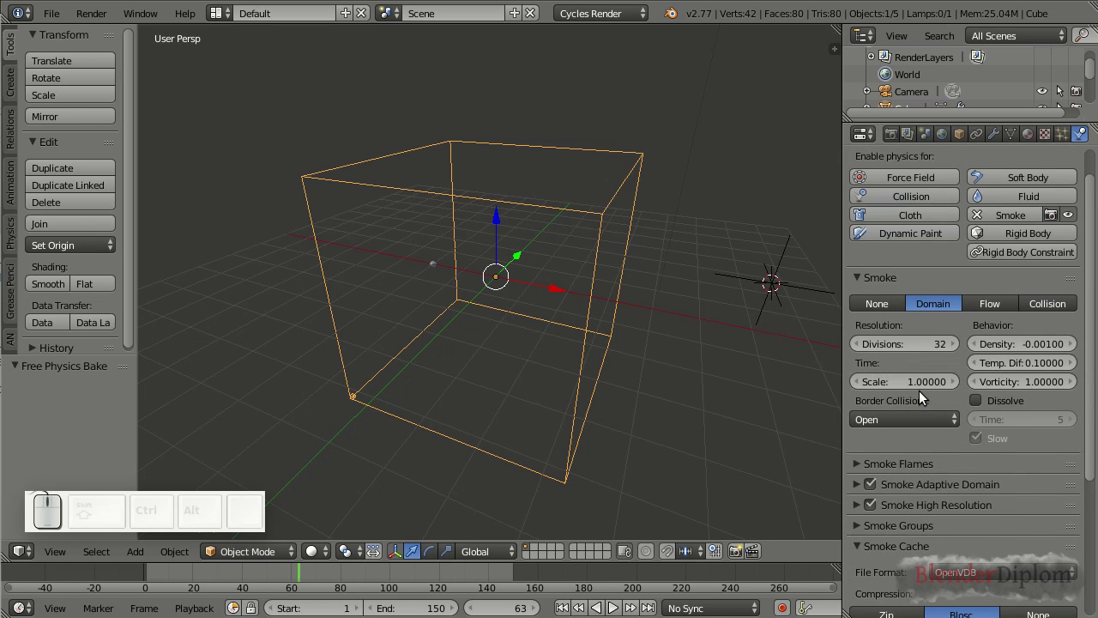
{"action": "left_click", "coordinate": [909, 344]}
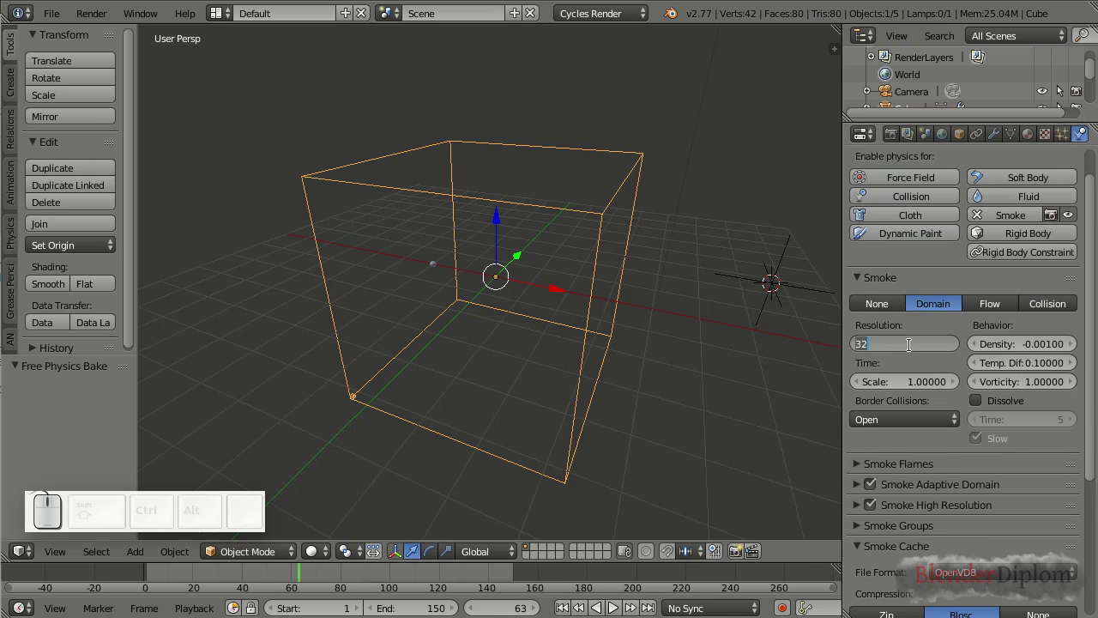
{"action": "type", "text": "52"}
{"action": "key", "text": "Escape"}
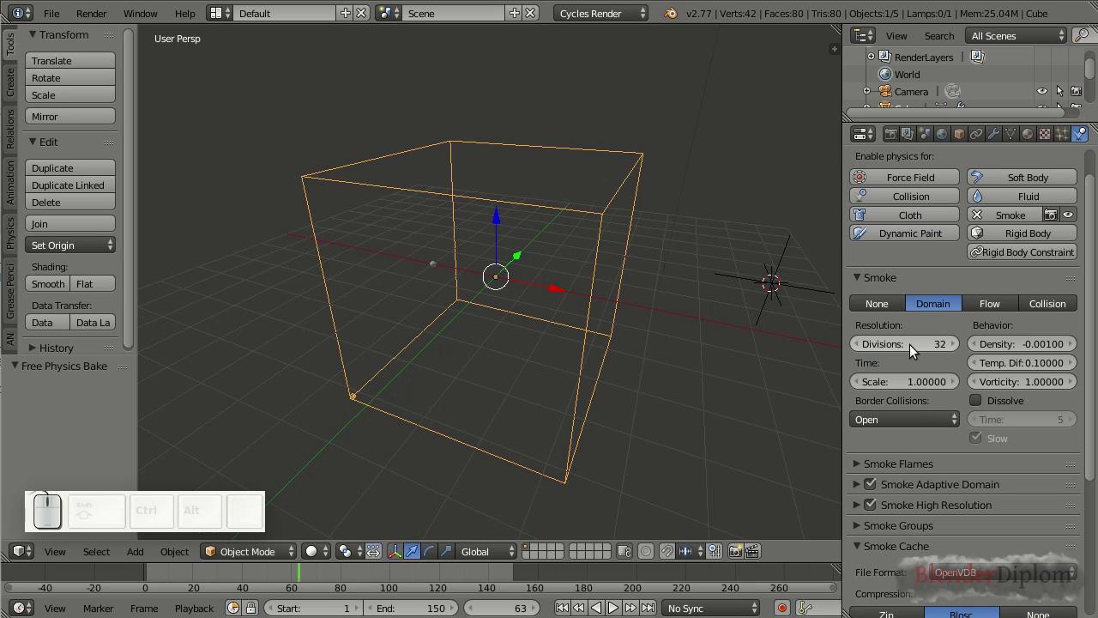
{"action": "left_click", "coordinate": [909, 344]}
{"action": "type", "text": "256"}
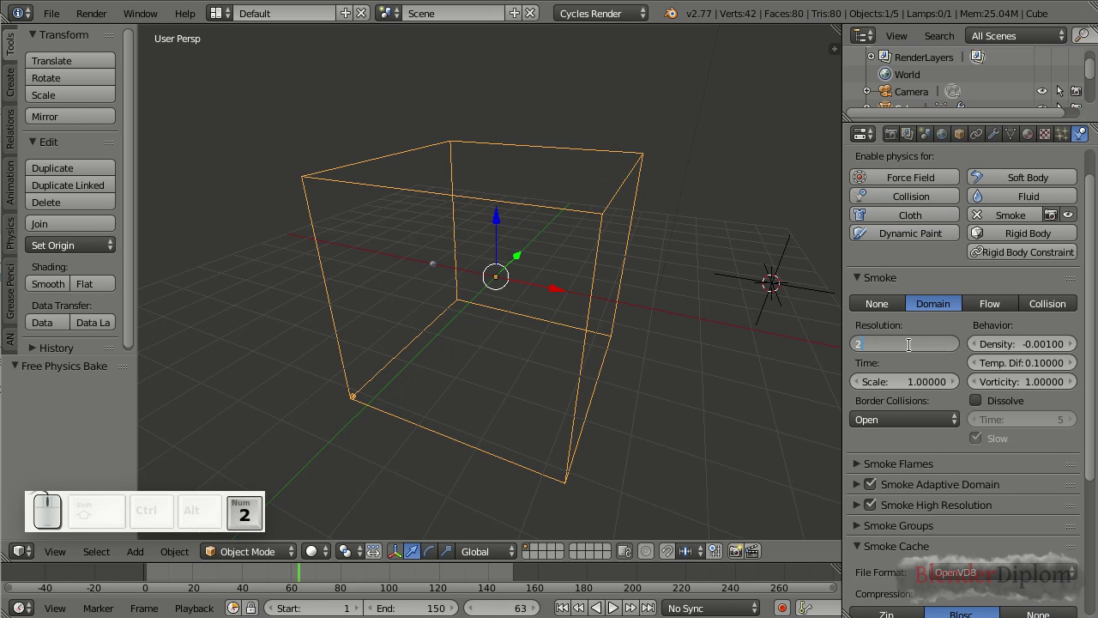
{"action": "key", "text": "Return"}
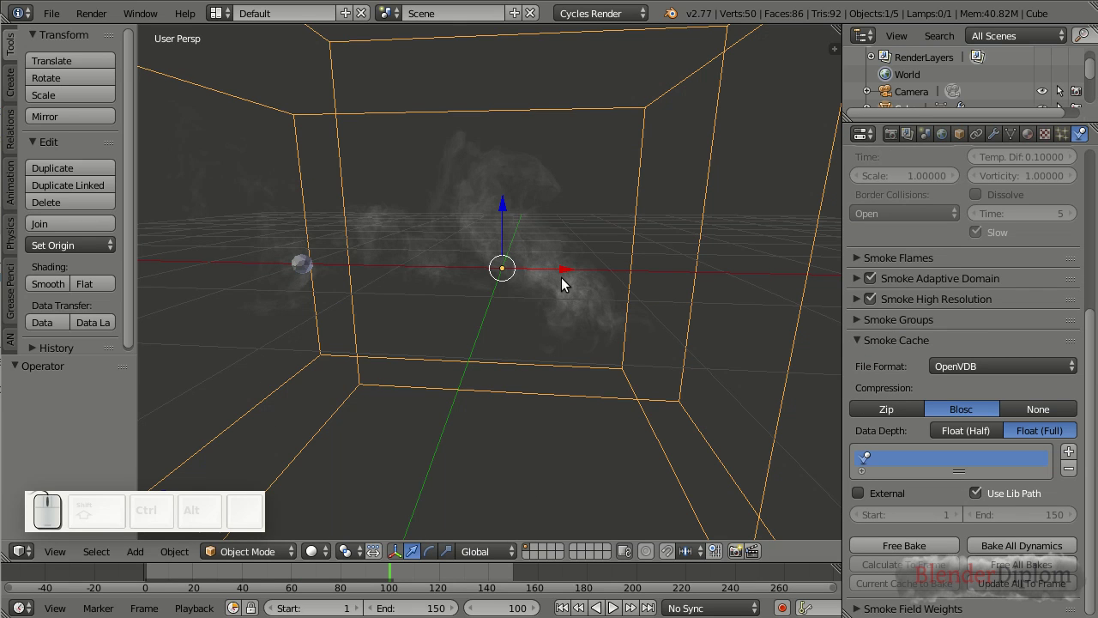
{"action": "middle_click_drag", "start_coordinate": [583, 313], "coordinate": [605, 246]}
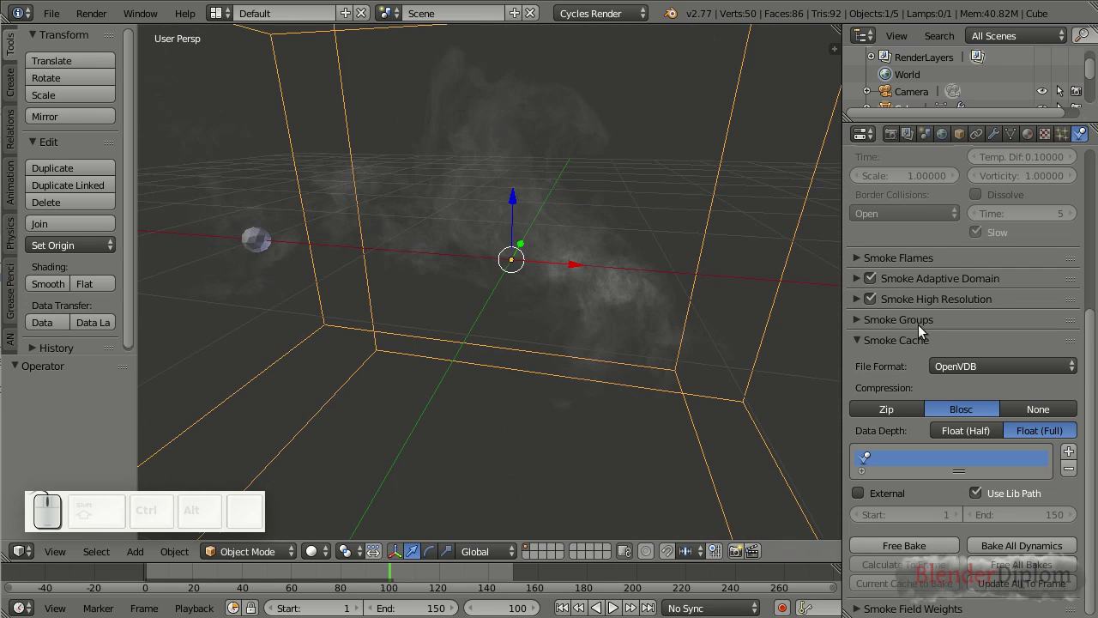
{"action": "scroll", "coordinate": [918, 325], "scroll_direction": "up", "scroll_amount": 7}
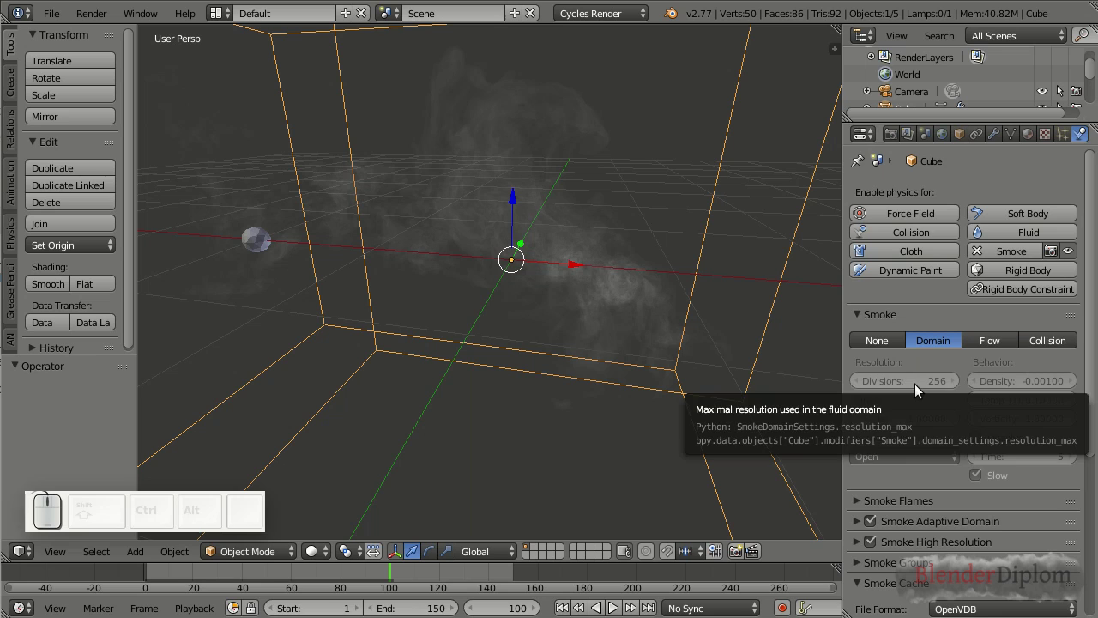
Step: Switch to the Compositing screen layout and orbit away from the camera view
{"action": "left_click", "coordinate": [221, 14]}
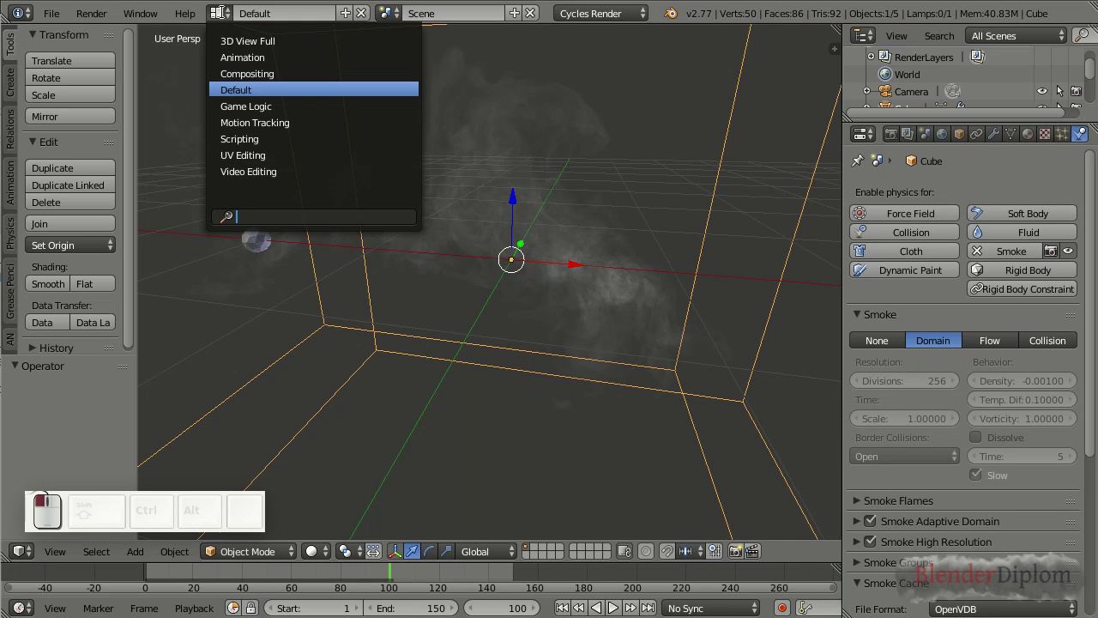
{"action": "left_click", "coordinate": [247, 70]}
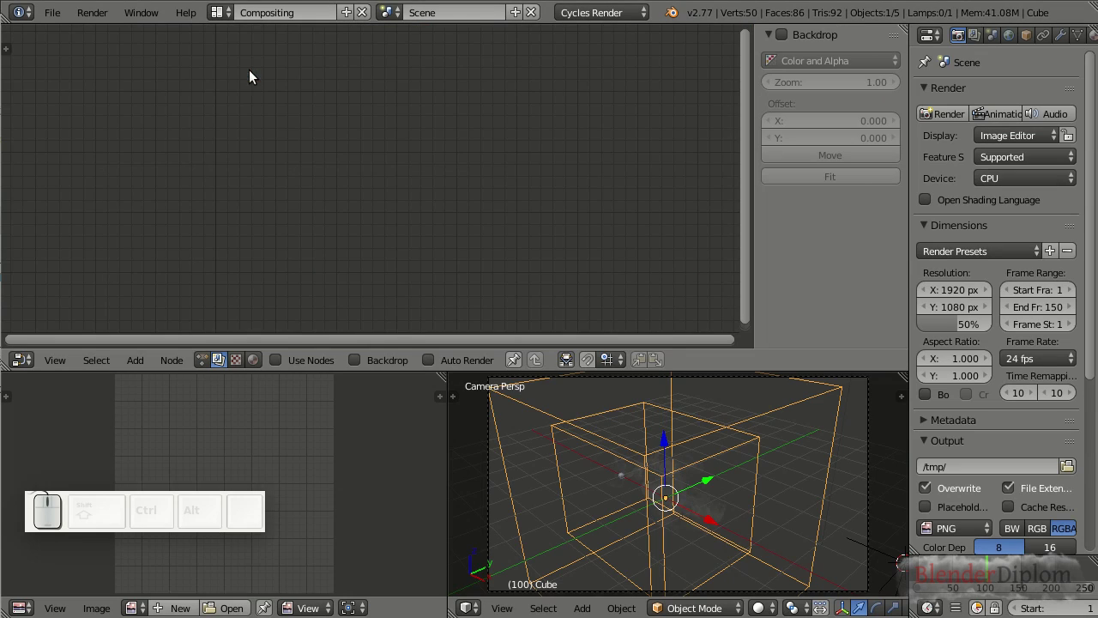
{"action": "middle_click_drag", "start_coordinate": [581, 446], "coordinate": [761, 476]}
{"action": "scroll", "coordinate": [668, 498], "scroll_direction": "up", "scroll_amount": 6}
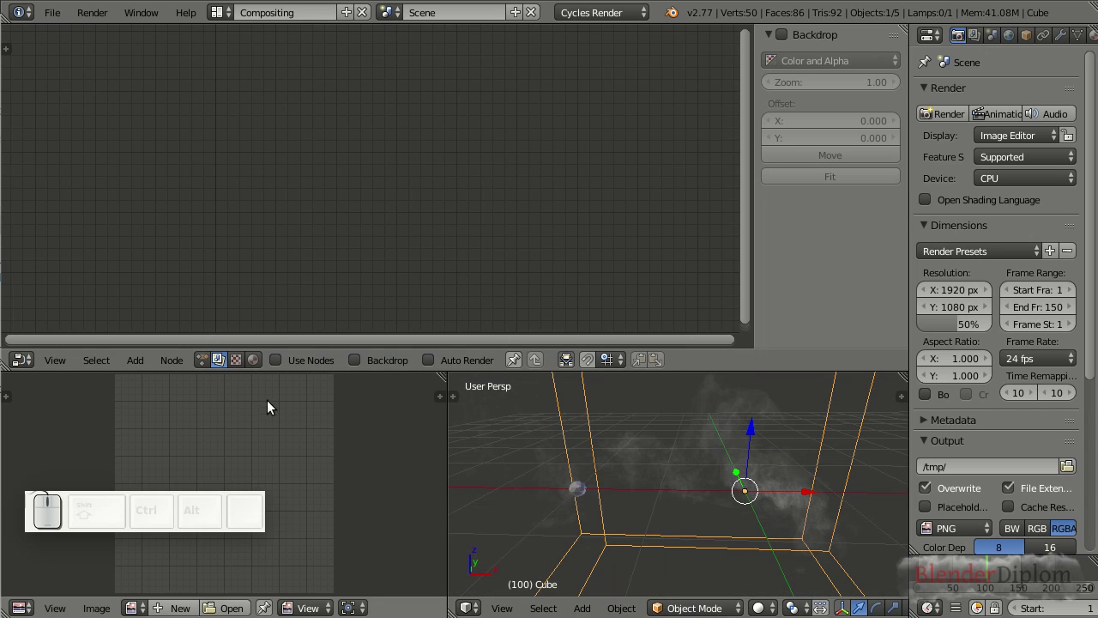
Step: Replace the material's Diffuse BSDF with a Volume Absorption node linked to the output's Volume input
{"action": "left_click", "coordinate": [255, 360]}
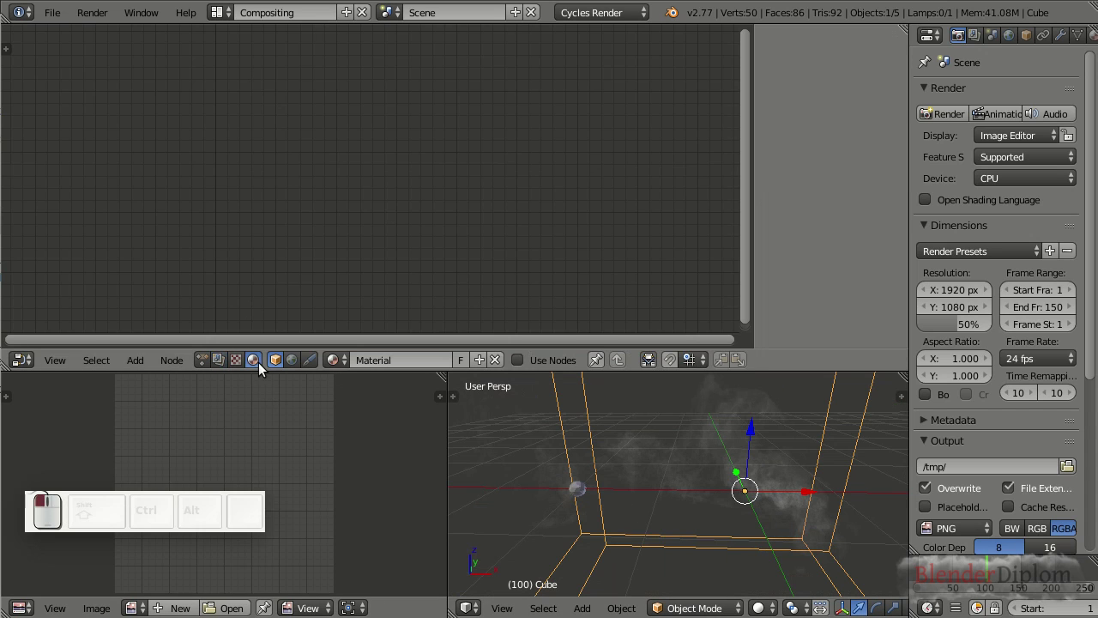
{"action": "left_click", "coordinate": [524, 360]}
{"action": "left_click", "coordinate": [272, 160]}
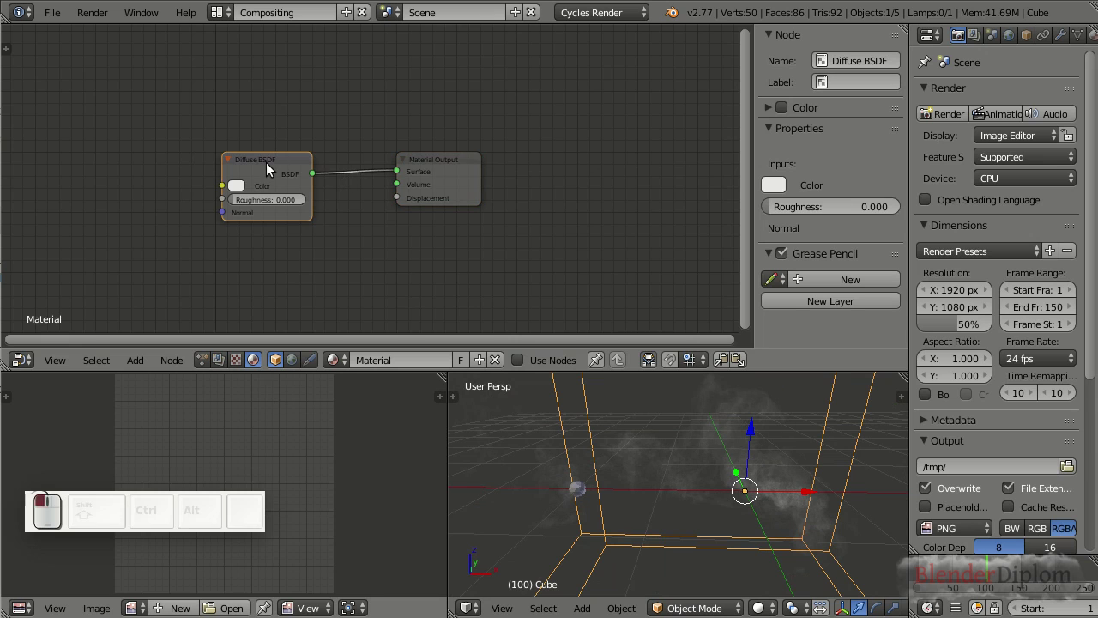
{"action": "key", "text": "x"}
{"action": "key", "text": "shift+a"}
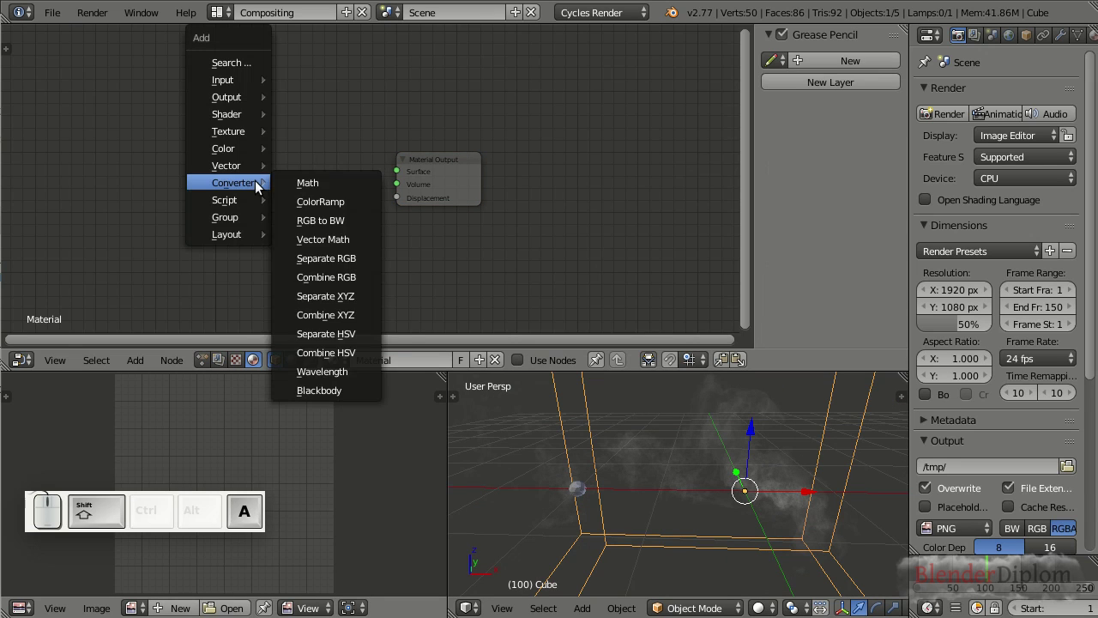
{"action": "mouse_move", "coordinate": [245, 114]}
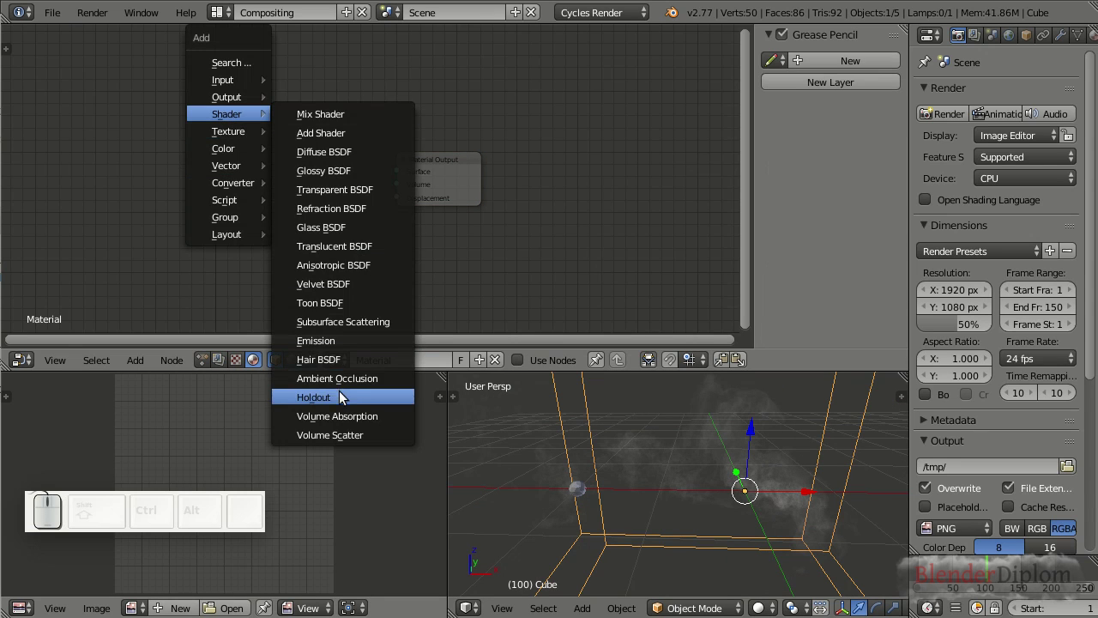
{"action": "left_click", "coordinate": [333, 415]}
{"action": "left_click", "coordinate": [259, 170]}
{"action": "scroll", "coordinate": [259, 170], "scroll_direction": "up", "scroll_amount": 3}
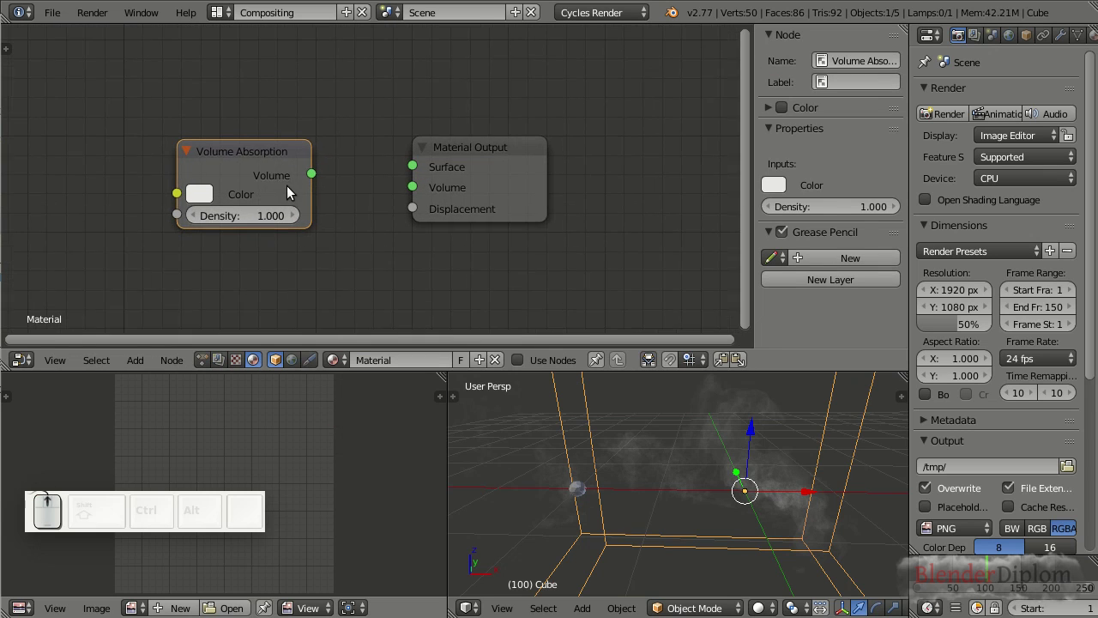
{"action": "left_click_drag", "start_coordinate": [306, 173], "coordinate": [417, 188]}
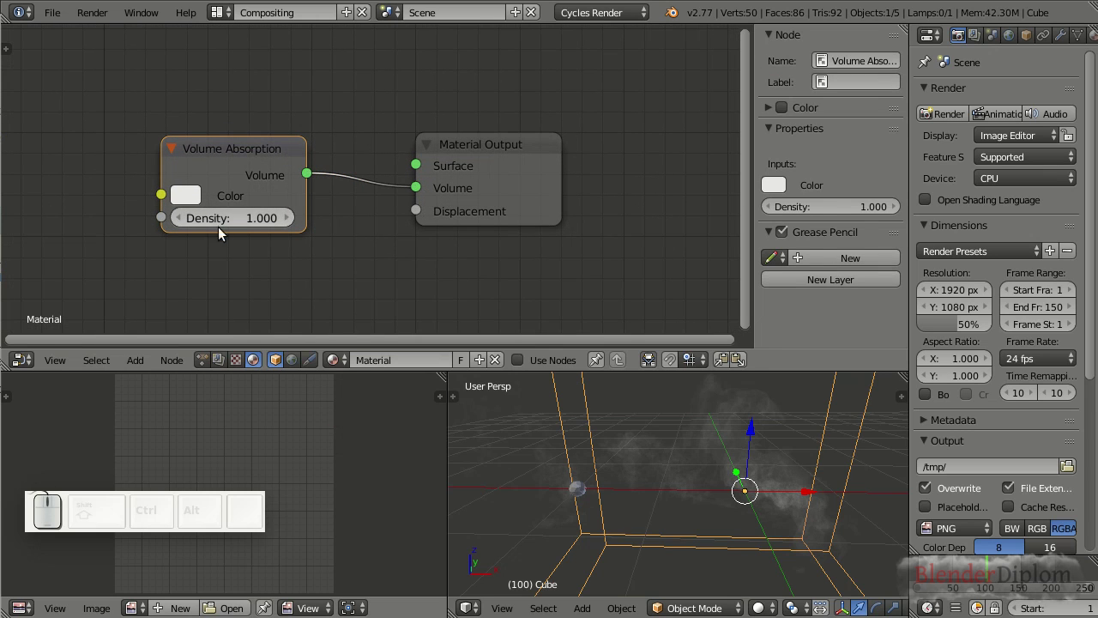
Step: Make the absorption colour red and set the render device to GPU Compute
{"action": "left_click", "coordinate": [192, 197]}
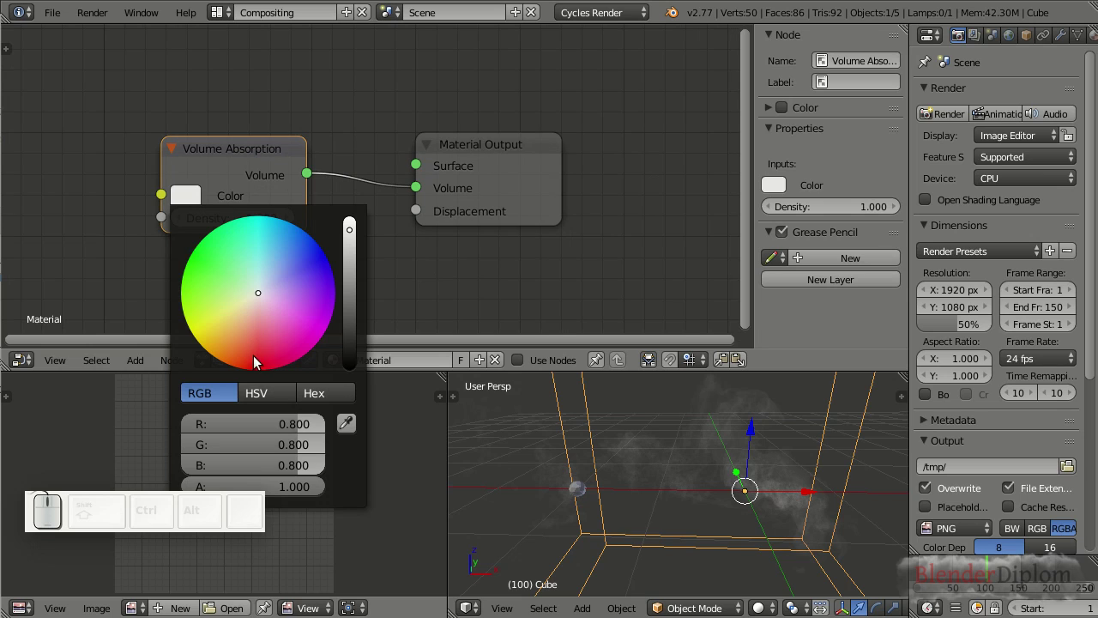
{"action": "left_click", "coordinate": [254, 362]}
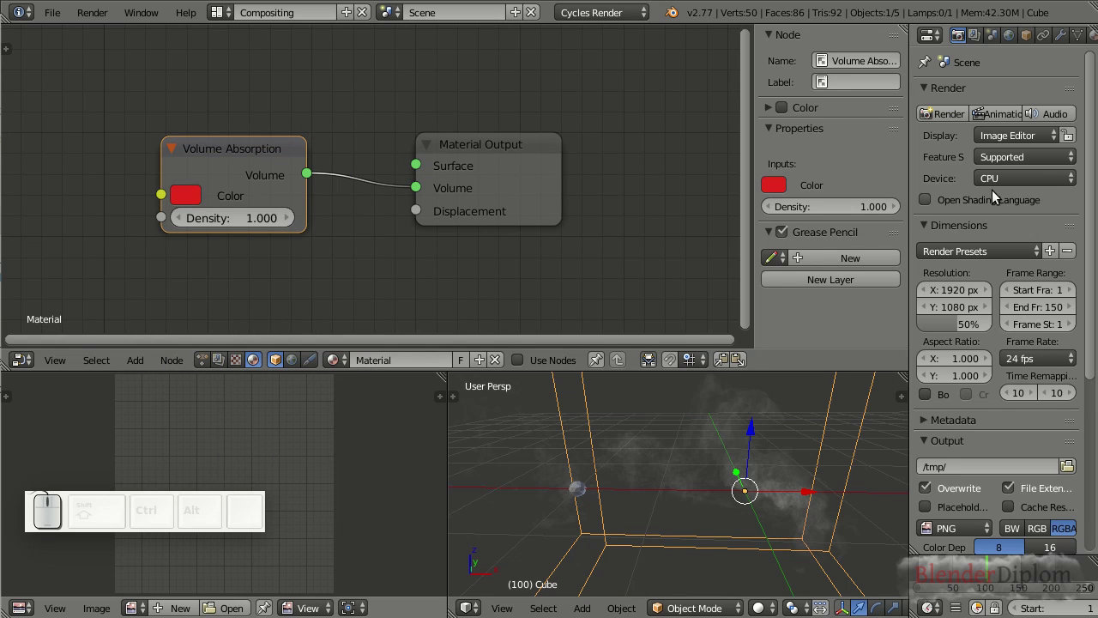
{"action": "left_click", "coordinate": [1007, 180]}
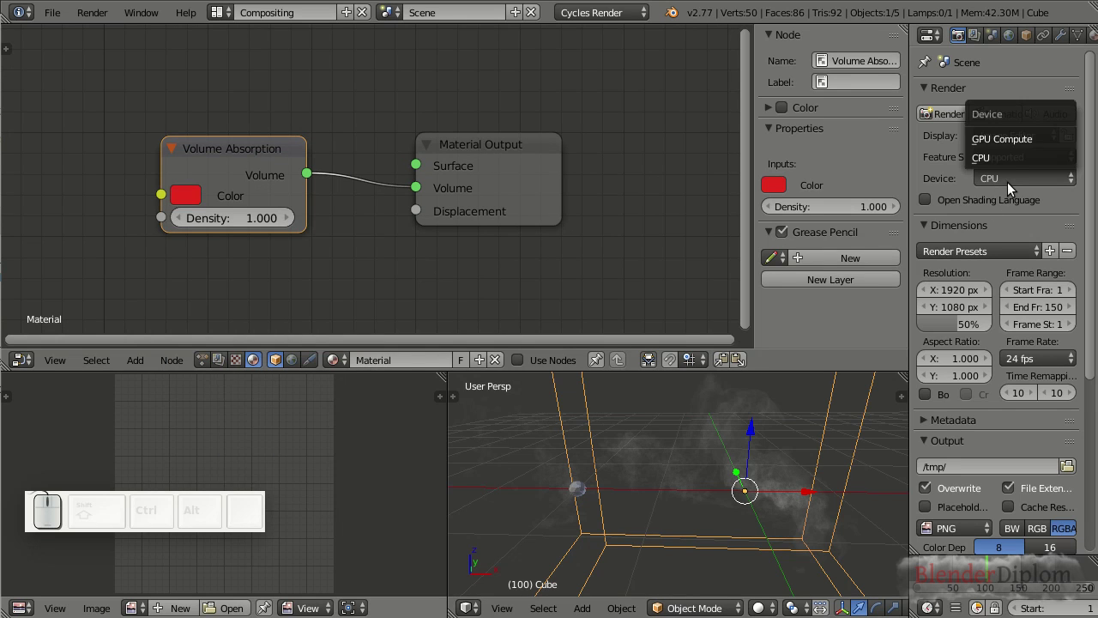
{"action": "left_click", "coordinate": [995, 139]}
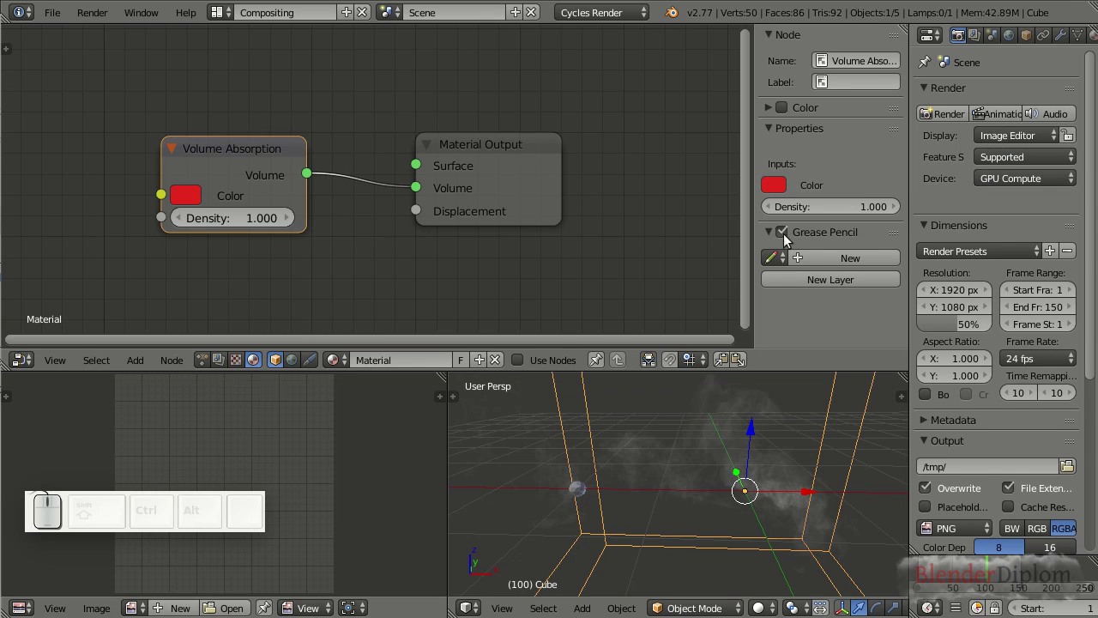
{"action": "left_click_drag", "start_coordinate": [291, 153], "coordinate": [351, 150]}
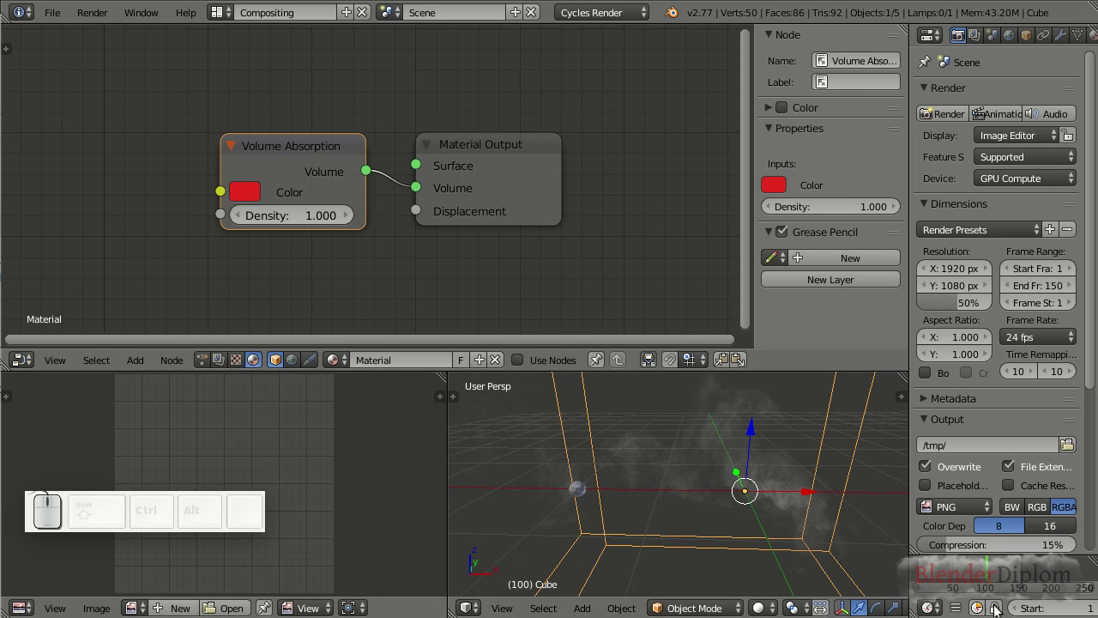
Step: Jump to frame 75 and switch the viewport shading to Rendered
{"action": "scroll", "coordinate": [1027, 599], "scroll_direction": "up", "scroll_amount": 5}
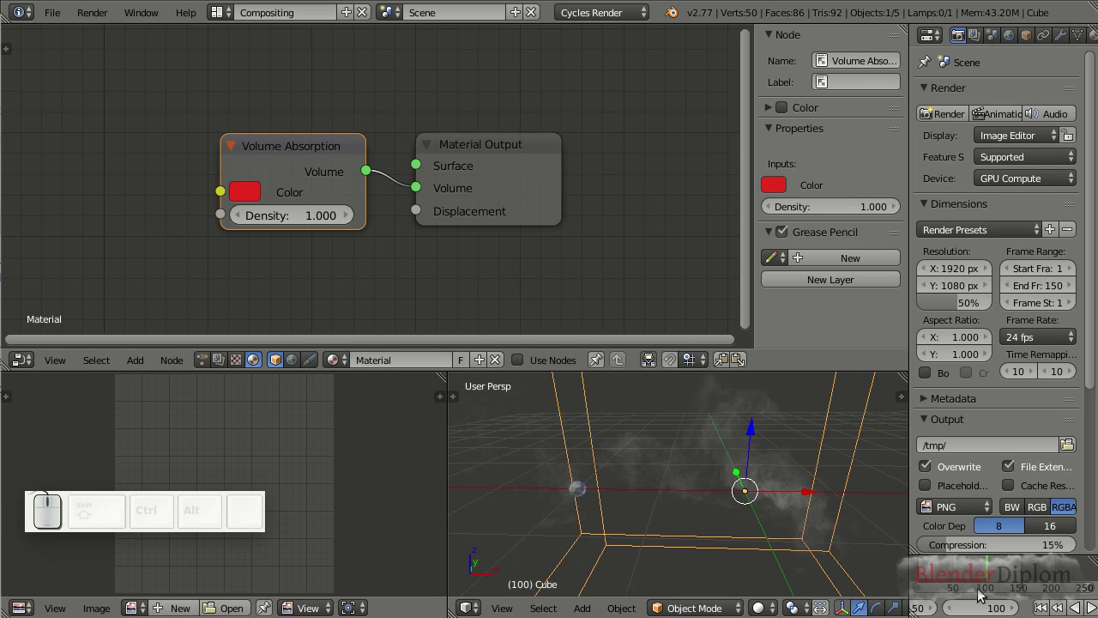
{"action": "left_click", "coordinate": [982, 605]}
{"action": "type", "text": "75"}
{"action": "key", "text": "Return"}
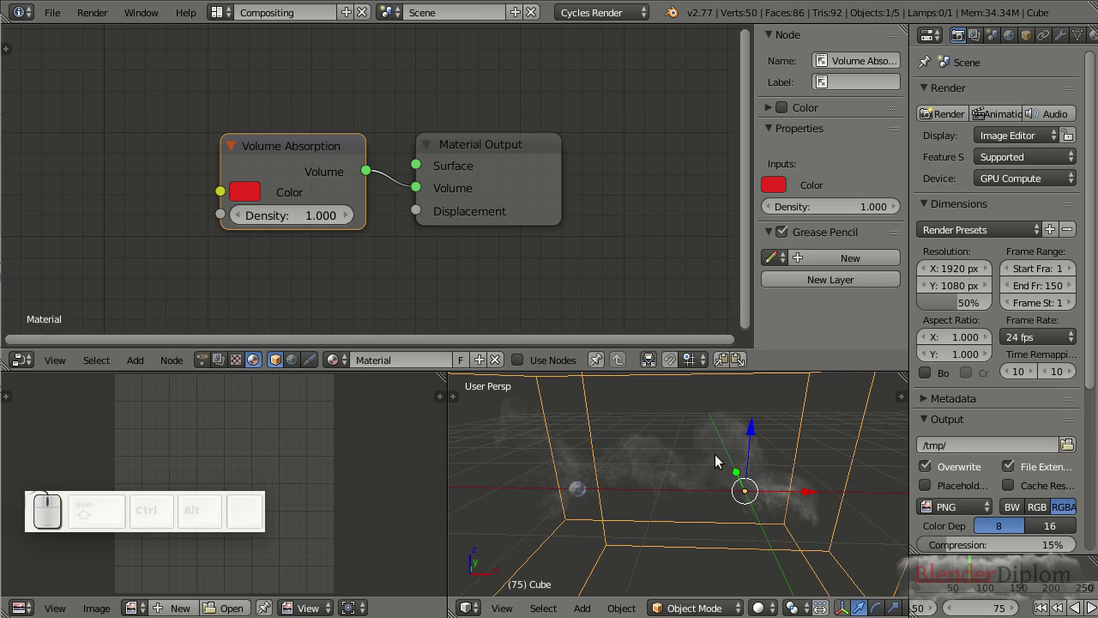
{"action": "left_click", "coordinate": [758, 607]}
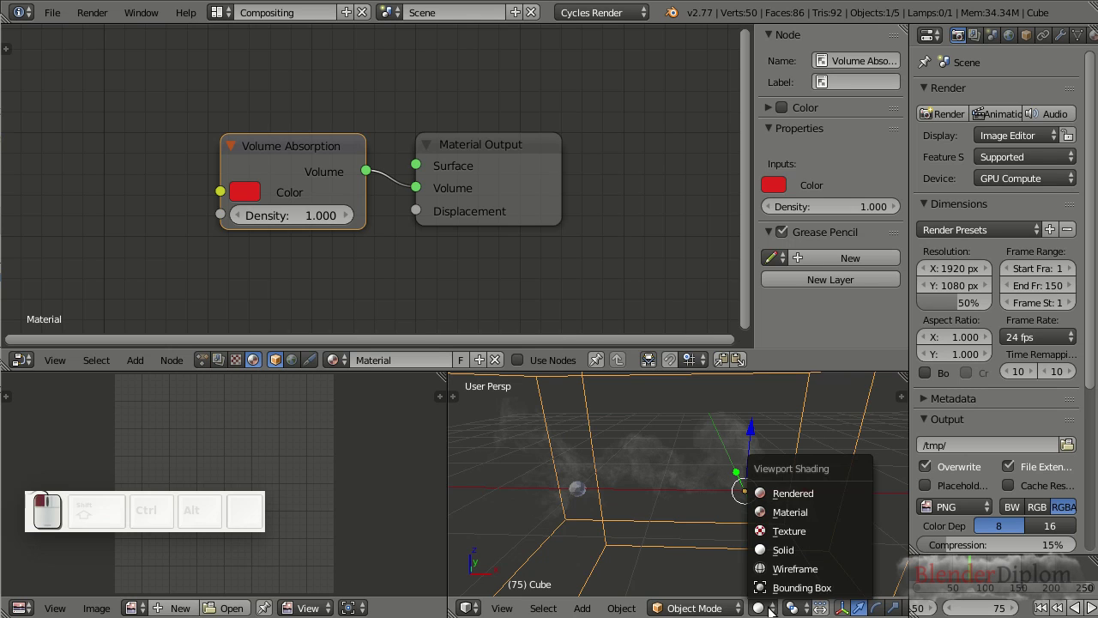
{"action": "left_click", "coordinate": [782, 494]}
Step: Enable Use Nodes and set the world background colour to white
{"action": "scroll", "coordinate": [772, 489], "scroll_direction": "down", "scroll_amount": 2}
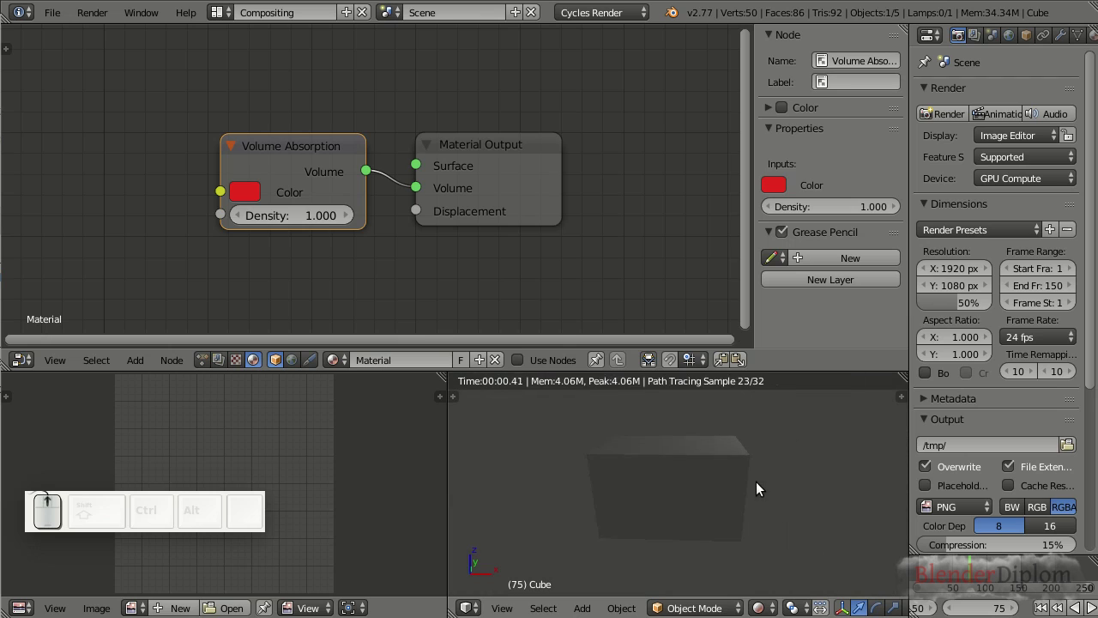
{"action": "scroll", "coordinate": [755, 481], "scroll_direction": "up", "scroll_amount": 2}
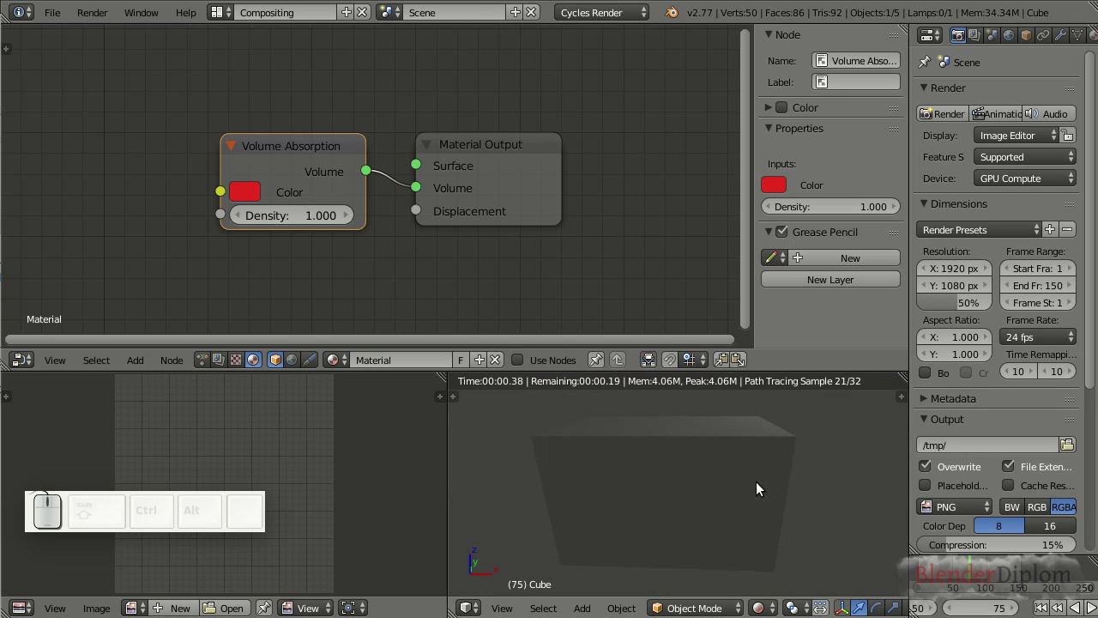
{"action": "left_click", "coordinate": [517, 360]}
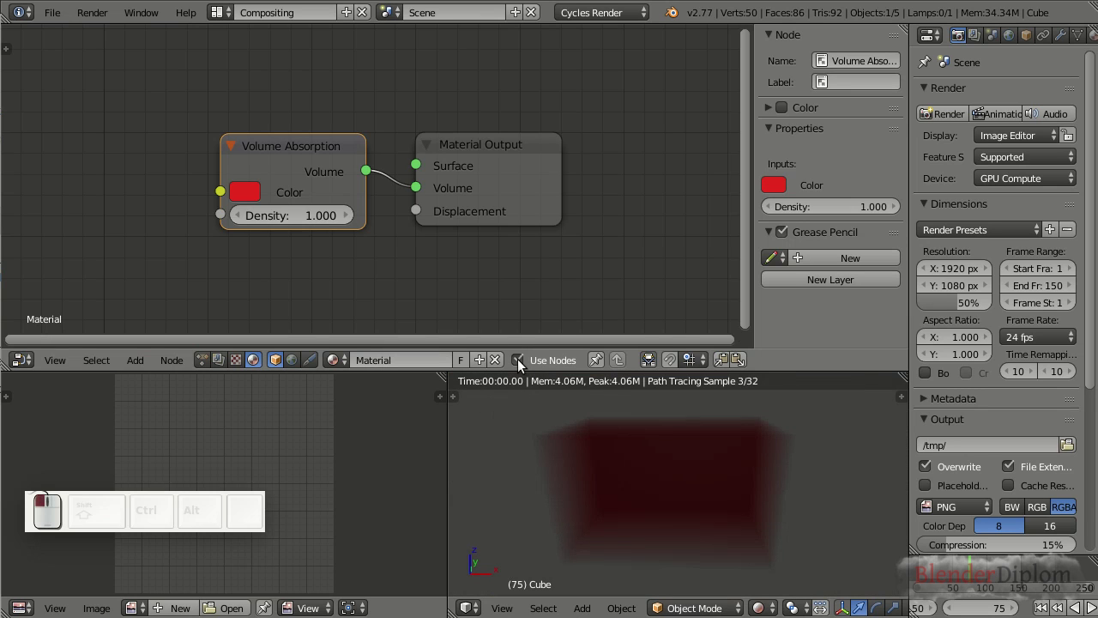
{"action": "left_click", "coordinate": [1012, 35]}
{"action": "left_click", "coordinate": [1033, 215]}
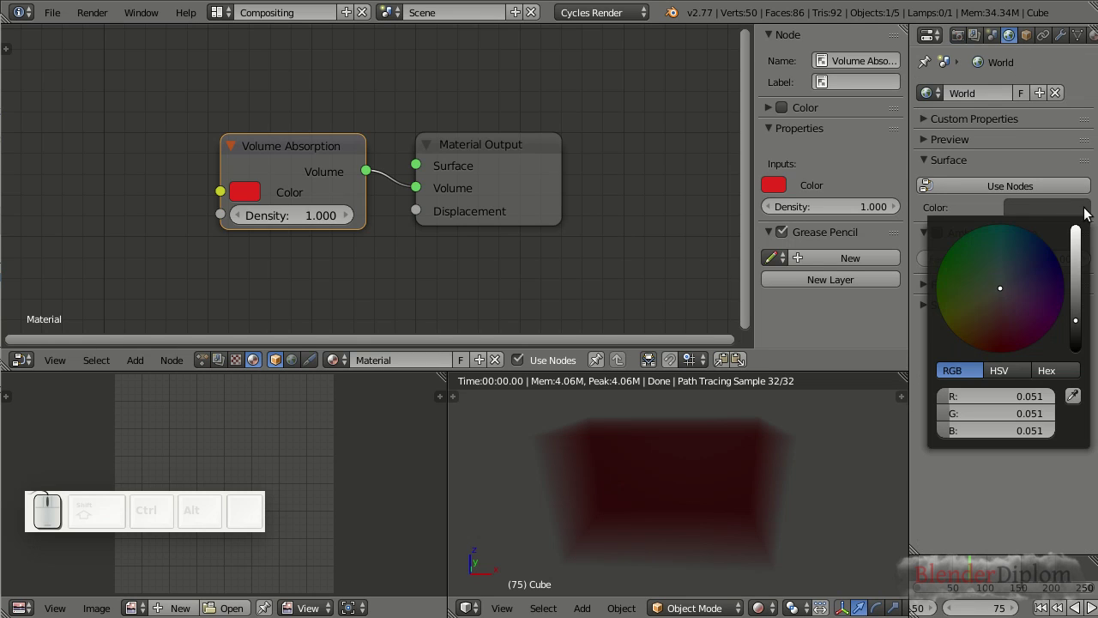
{"action": "left_click_drag", "start_coordinate": [1079, 236], "coordinate": [1079, 215]}
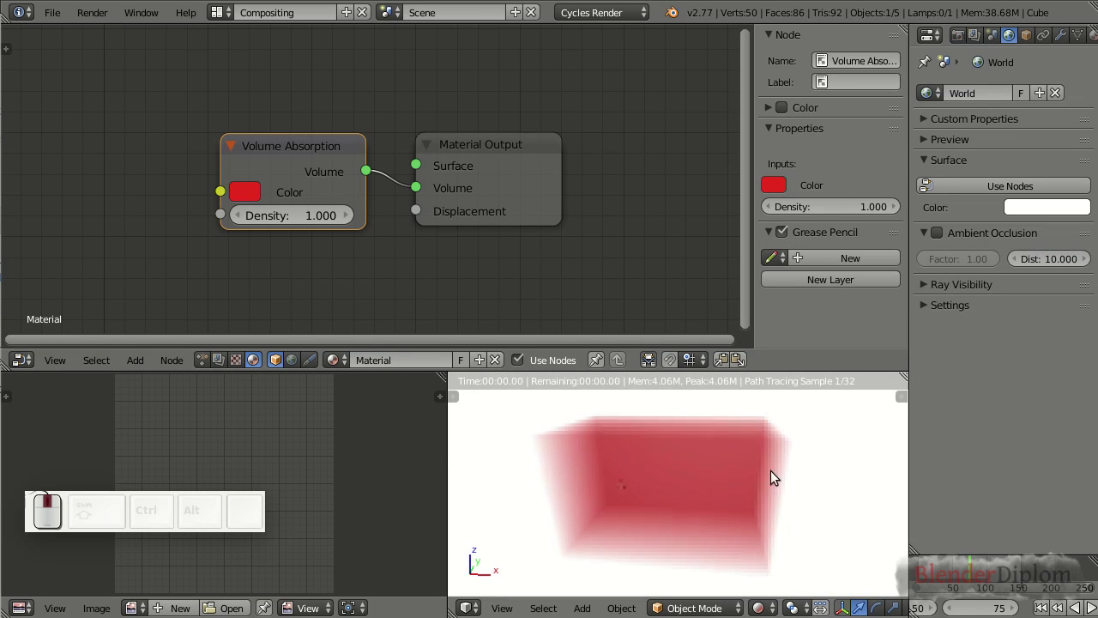
{"action": "middle_click_drag", "start_coordinate": [770, 470], "coordinate": [735, 519]}
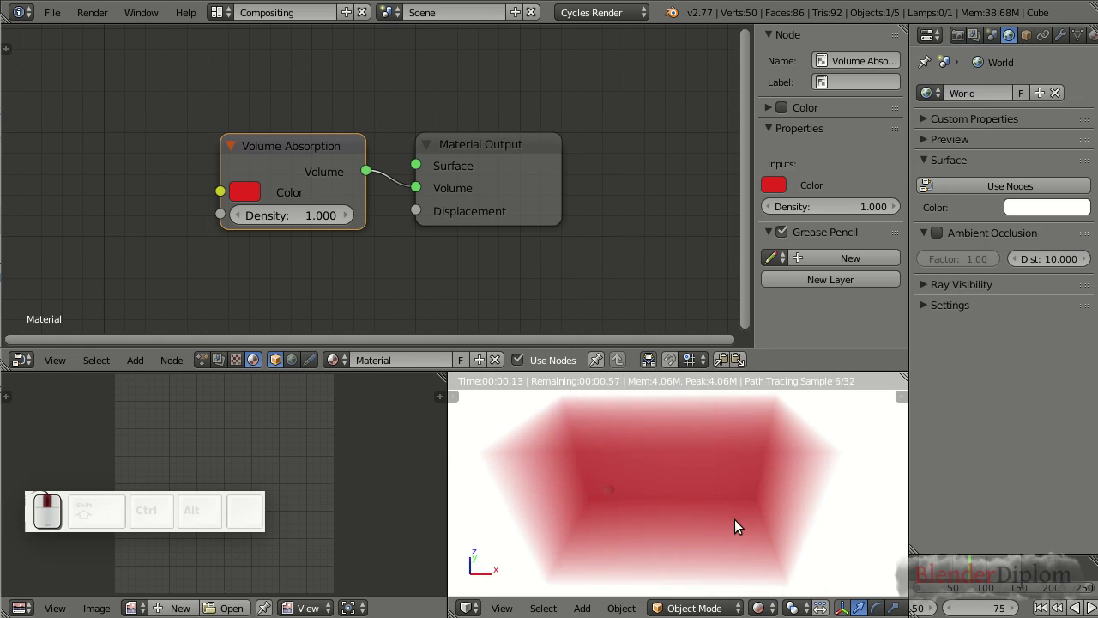
{"action": "left_click", "coordinate": [19, 607]}
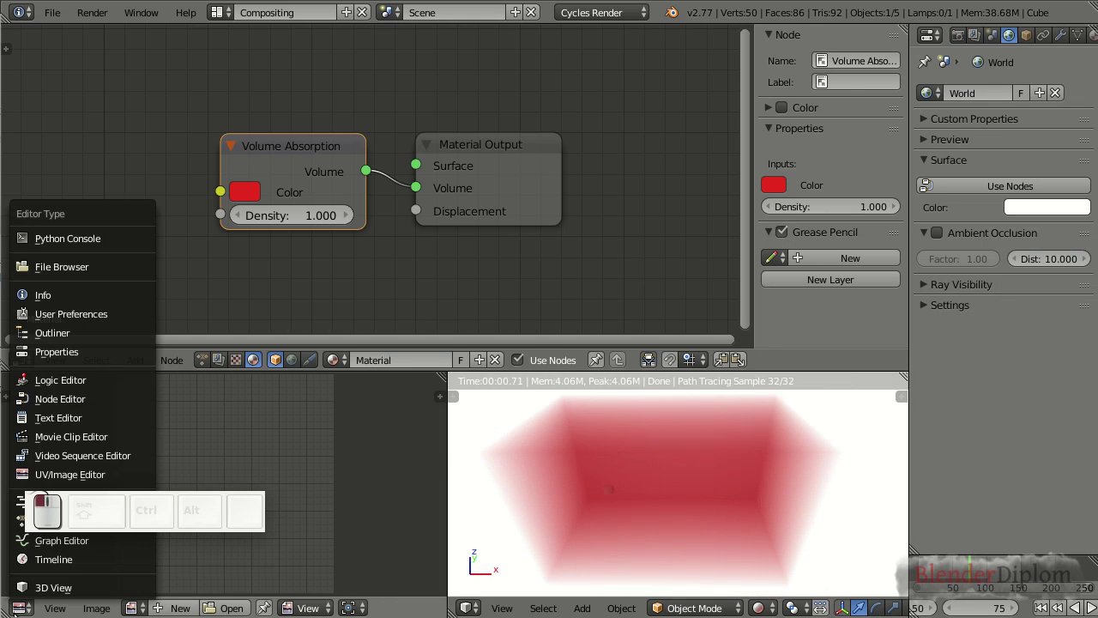
Step: Turn the lower-left area into a 3D View zoomed on the smoke, and pan the node editor
{"action": "left_click", "coordinate": [53, 587]}
{"action": "left_click_drag", "start_coordinate": [192, 511], "coordinate": [192, 558]}
{"action": "scroll", "coordinate": [207, 493], "scroll_direction": "up", "scroll_amount": 5}
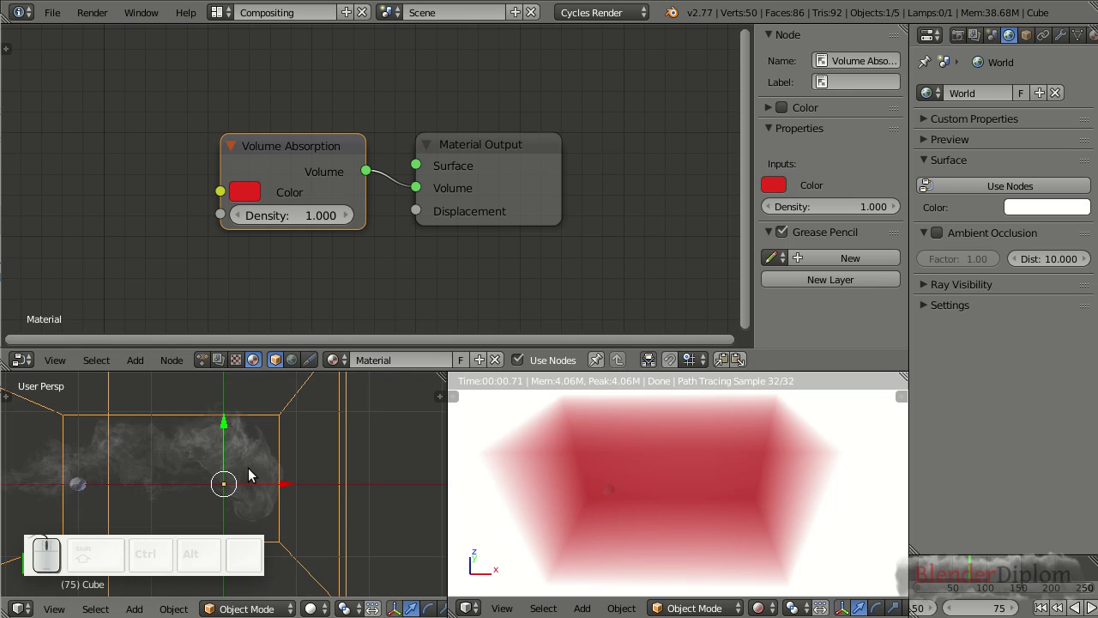
{"action": "scroll", "coordinate": [272, 471], "scroll_direction": "up", "scroll_amount": 2}
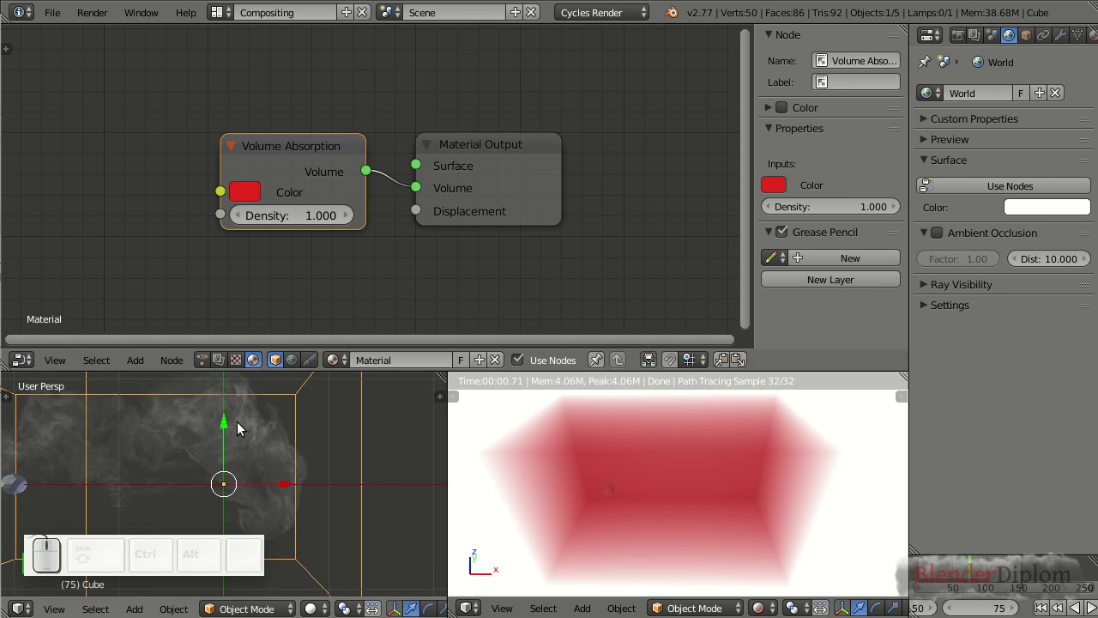
{"action": "scroll", "coordinate": [273, 494], "scroll_direction": "down", "scroll_amount": 2}
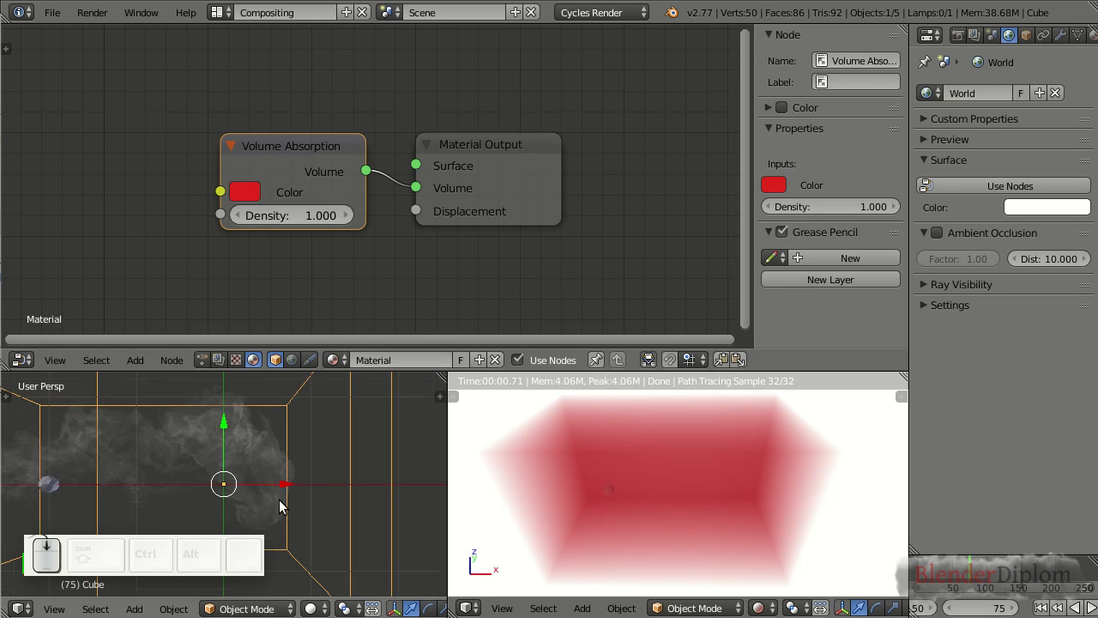
{"action": "scroll", "coordinate": [425, 239], "scroll_direction": "down", "scroll_amount": 2}
{"action": "middle_click_drag", "start_coordinate": [374, 245], "coordinate": [524, 273]}
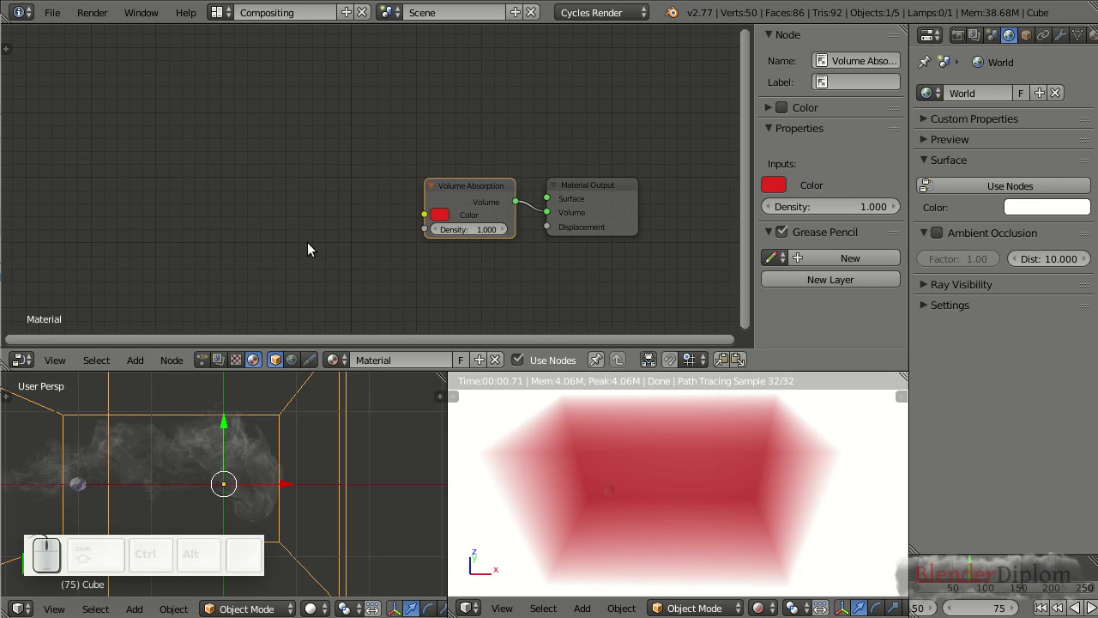
Step: Add an Attribute node named 'density' and wire its Fac into Volume Absorption's Density
{"action": "key", "text": "shift+a"}
{"action": "mouse_move", "coordinate": [228, 180]}
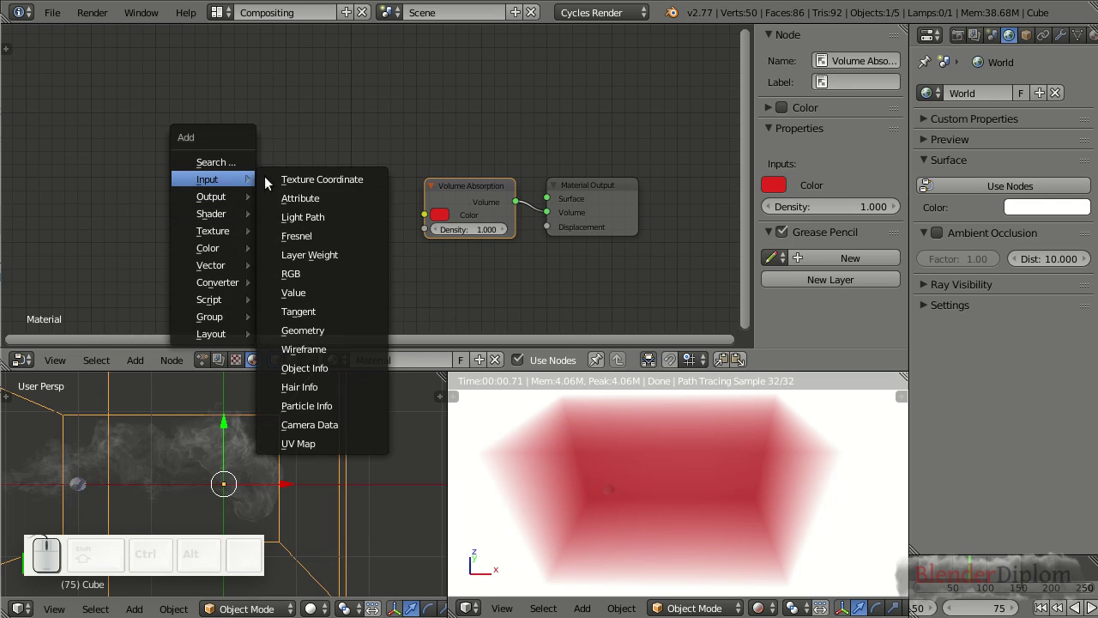
{"action": "left_click", "coordinate": [300, 198]}
{"action": "left_click", "coordinate": [240, 186]}
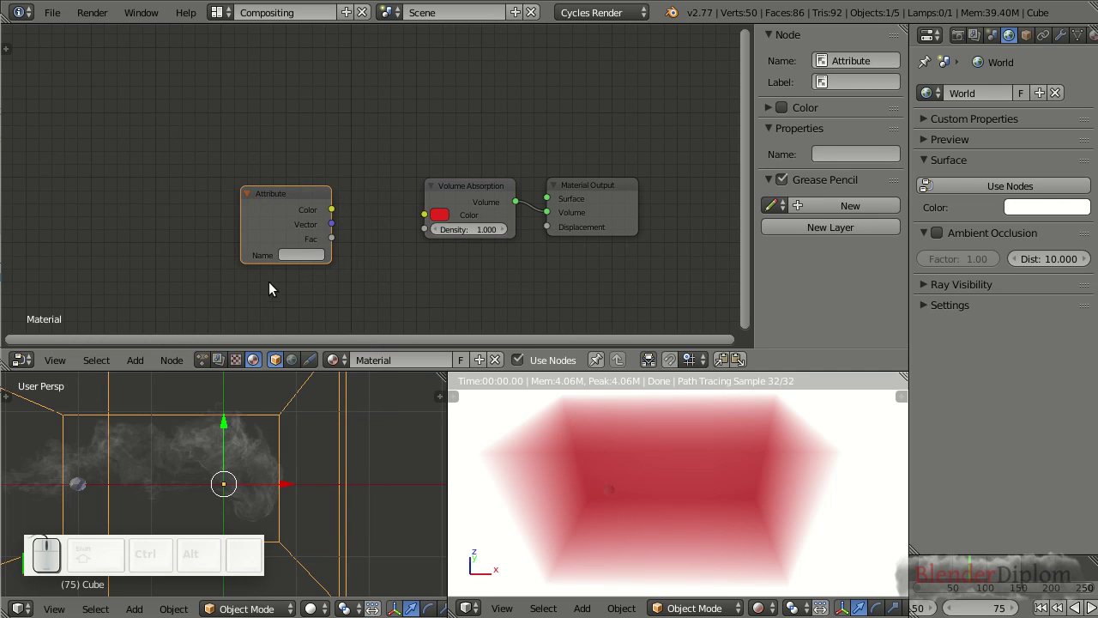
{"action": "left_click", "coordinate": [287, 255]}
{"action": "type", "text": "d"}
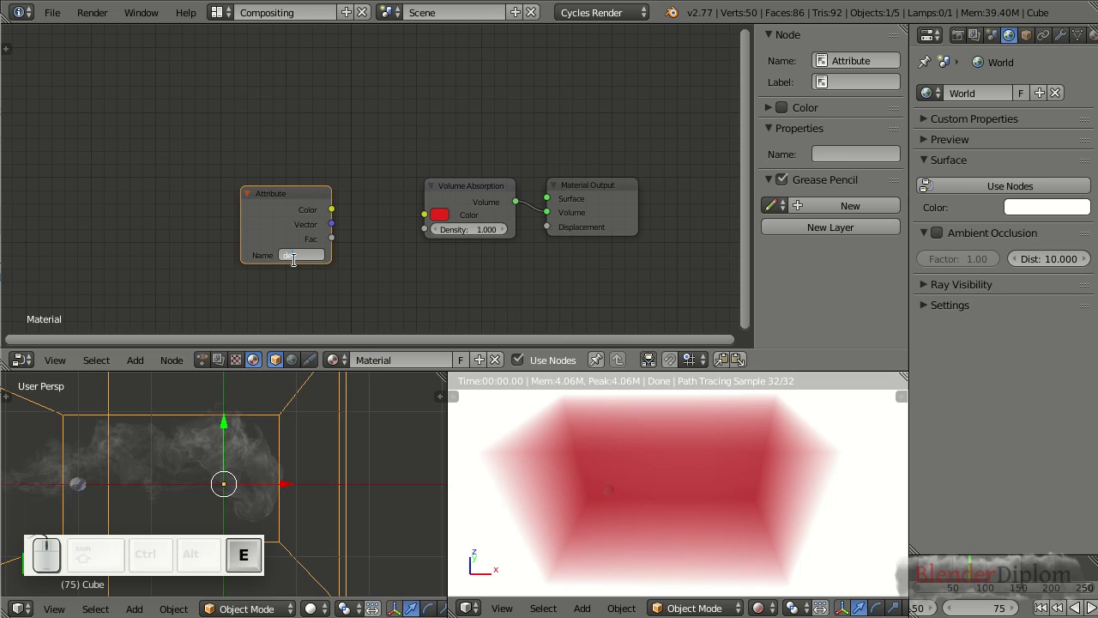
{"action": "type", "text": "ensity"}
{"action": "key", "text": "Return"}
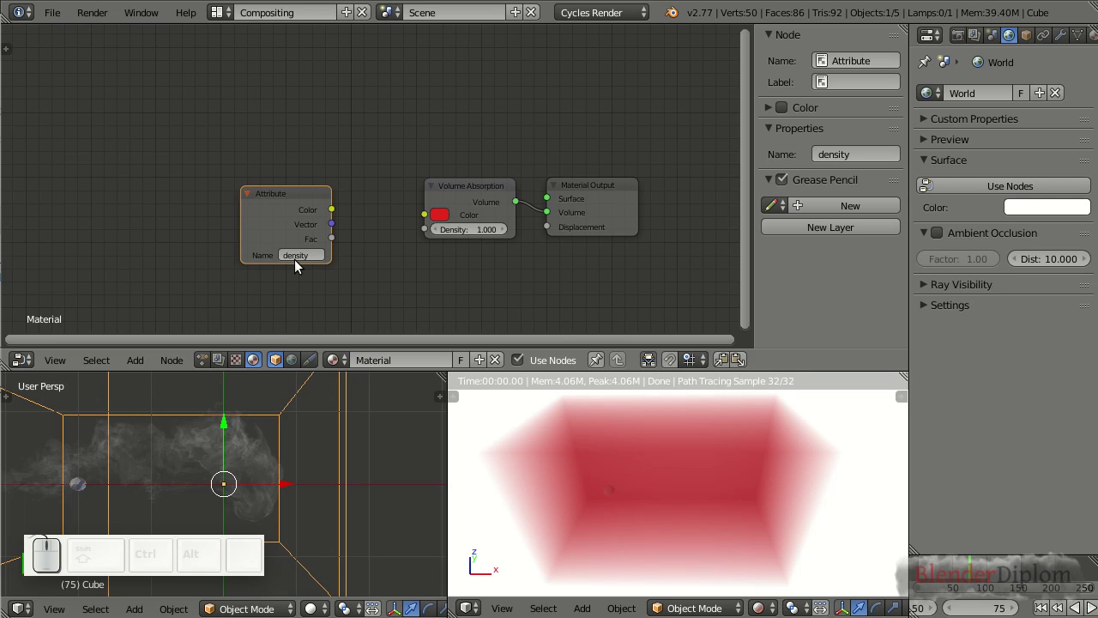
{"action": "left_click_drag", "start_coordinate": [334, 236], "coordinate": [424, 229]}
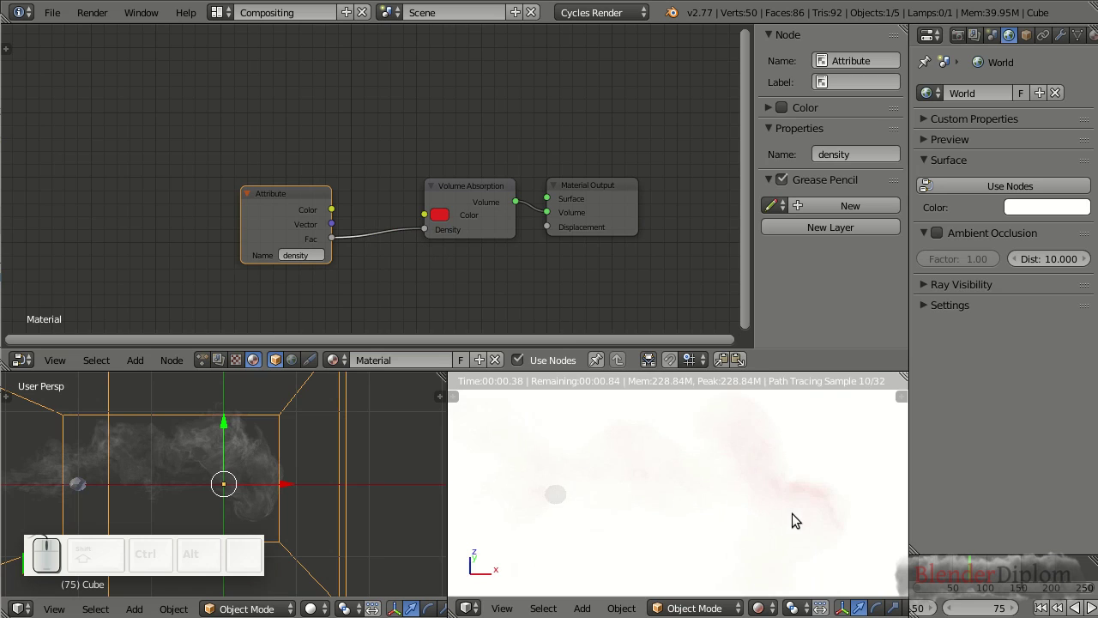
{"action": "middle_click_drag", "start_coordinate": [792, 513], "coordinate": [761, 501]}
{"action": "left_click_drag", "start_coordinate": [257, 209], "coordinate": [158, 150]}
{"action": "scroll", "coordinate": [404, 289], "scroll_direction": "up", "scroll_amount": 1}
Step: Insert a Math node set to Multiply by 50 between the density Fac and Absorption Density
{"action": "key", "text": "shift+a"}
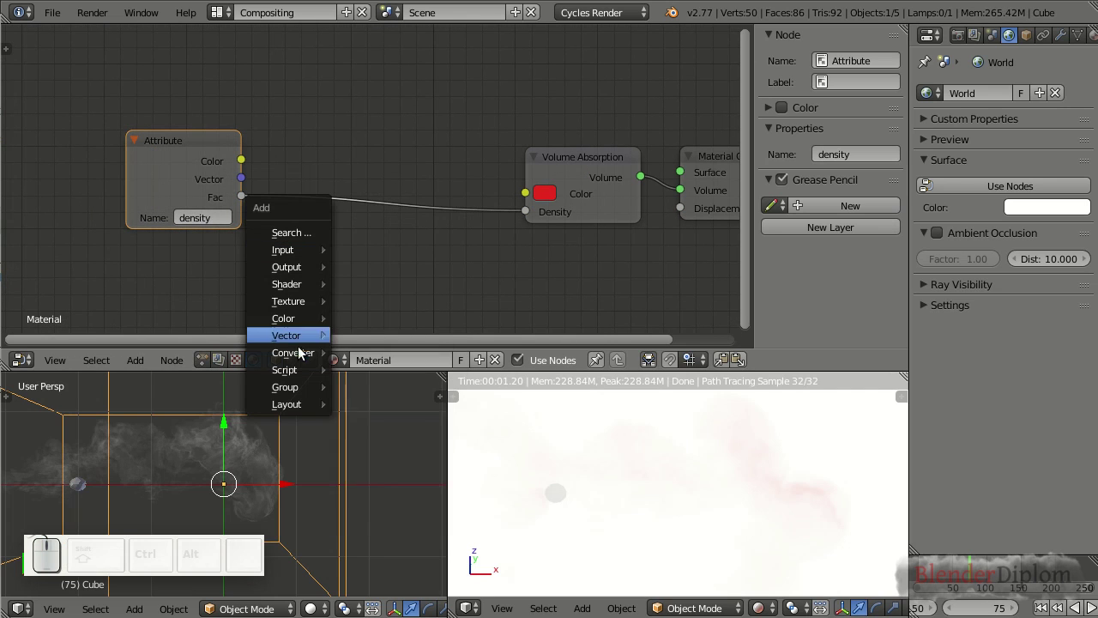
{"action": "mouse_move", "coordinate": [298, 353]}
{"action": "left_click", "coordinate": [396, 352]}
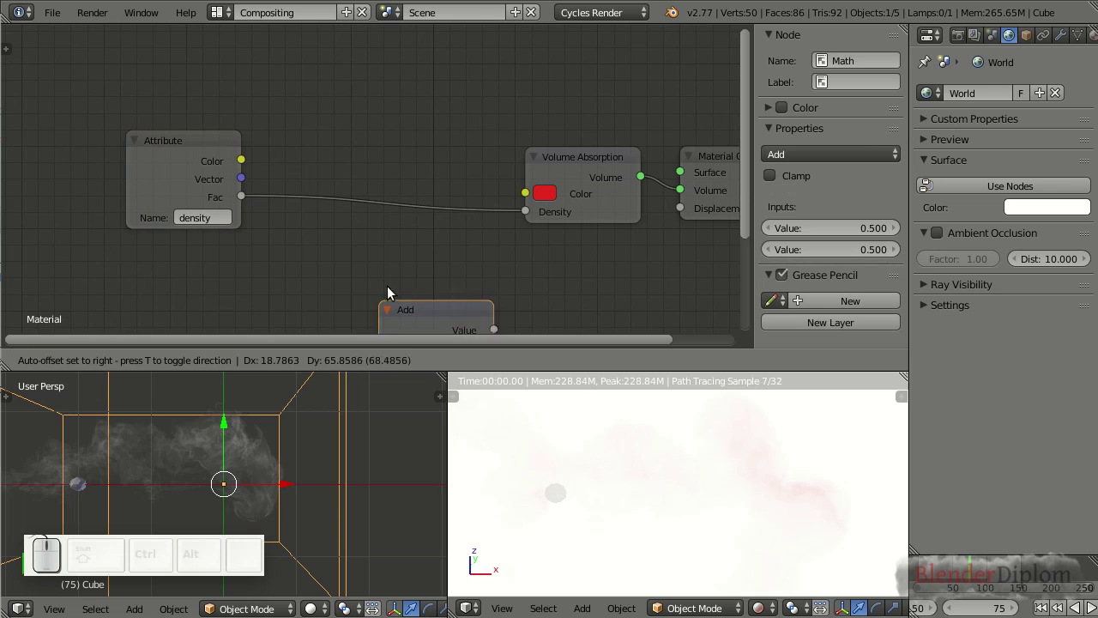
{"action": "left_click", "coordinate": [412, 199]}
{"action": "left_click", "coordinate": [407, 225]}
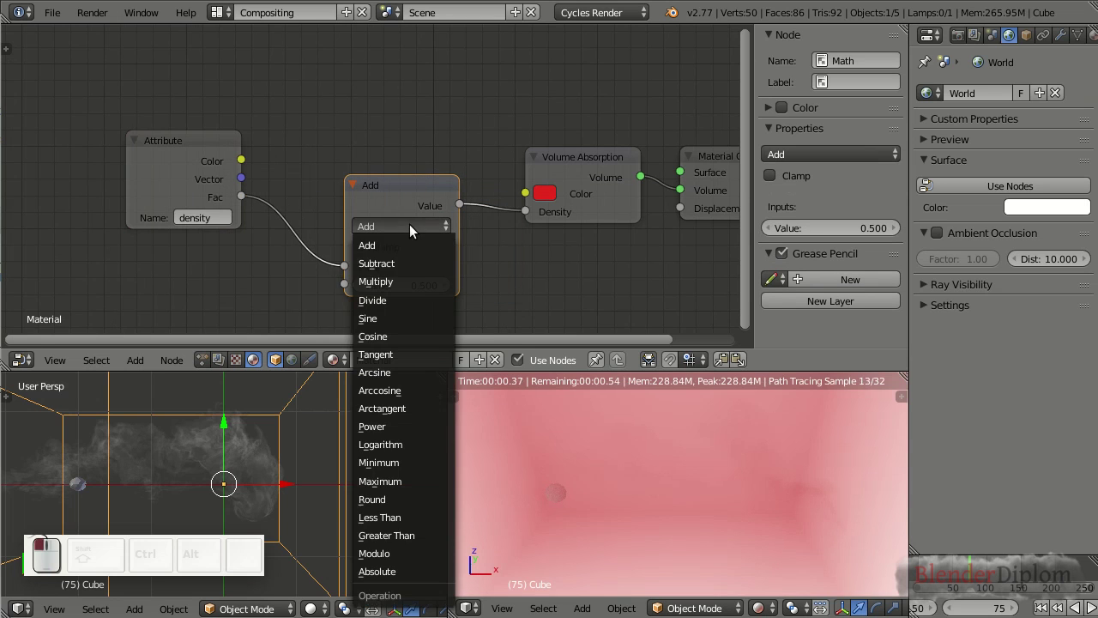
{"action": "left_click", "coordinate": [393, 280]}
{"action": "scroll", "coordinate": [432, 292], "scroll_direction": "down", "scroll_amount": 1}
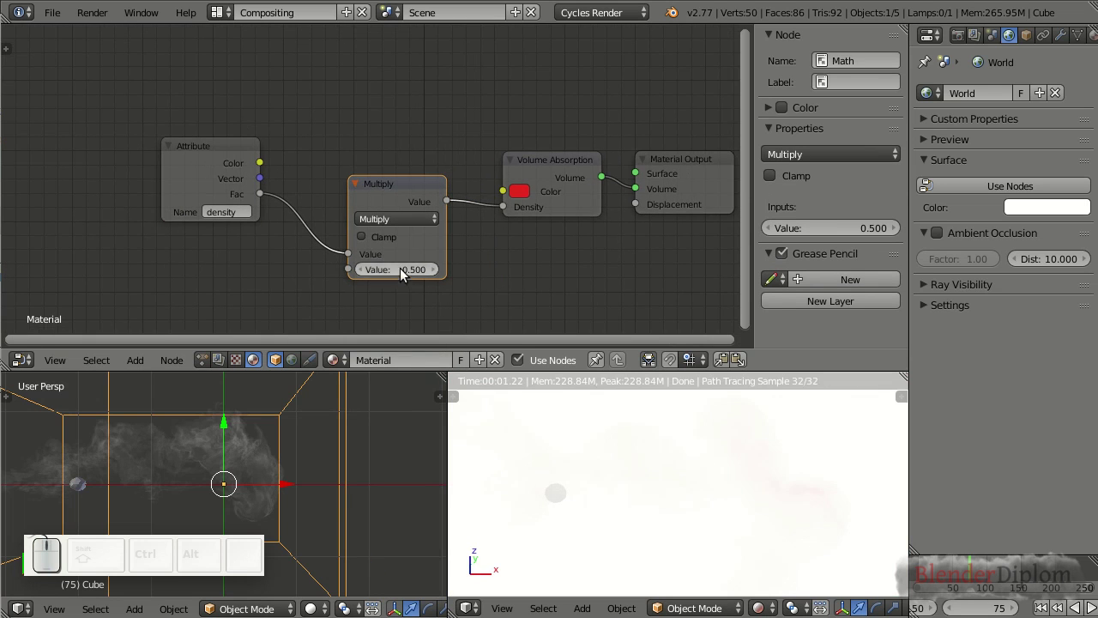
{"action": "left_click", "coordinate": [400, 271]}
{"action": "type", "text": "50"}
{"action": "key", "text": "KP_Enter"}
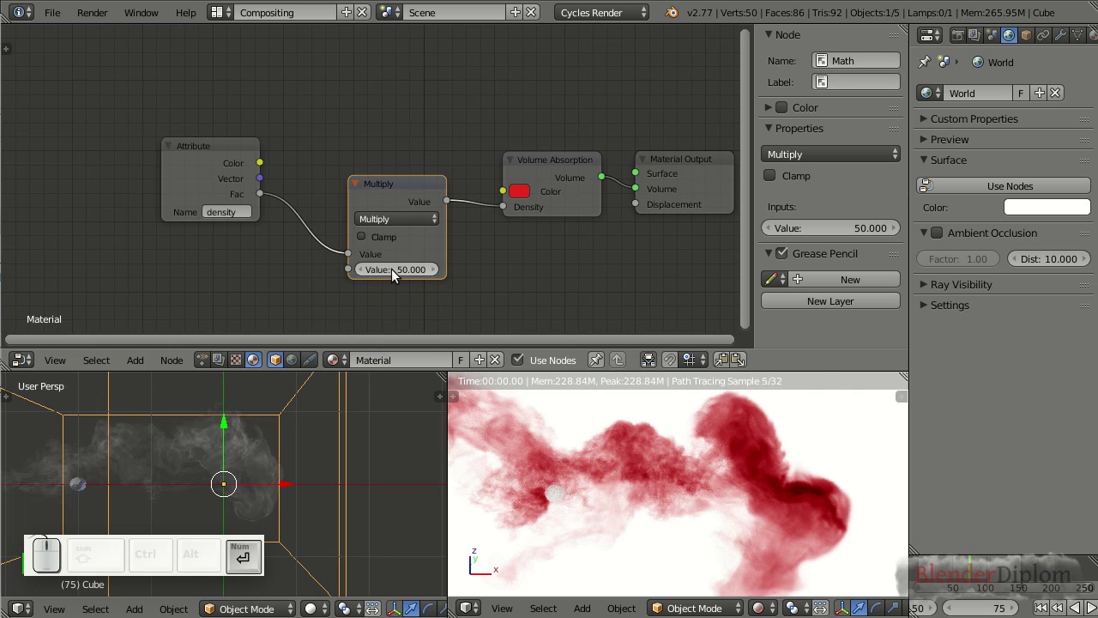
{"action": "scroll", "coordinate": [686, 482], "scroll_direction": "down", "scroll_amount": 2}
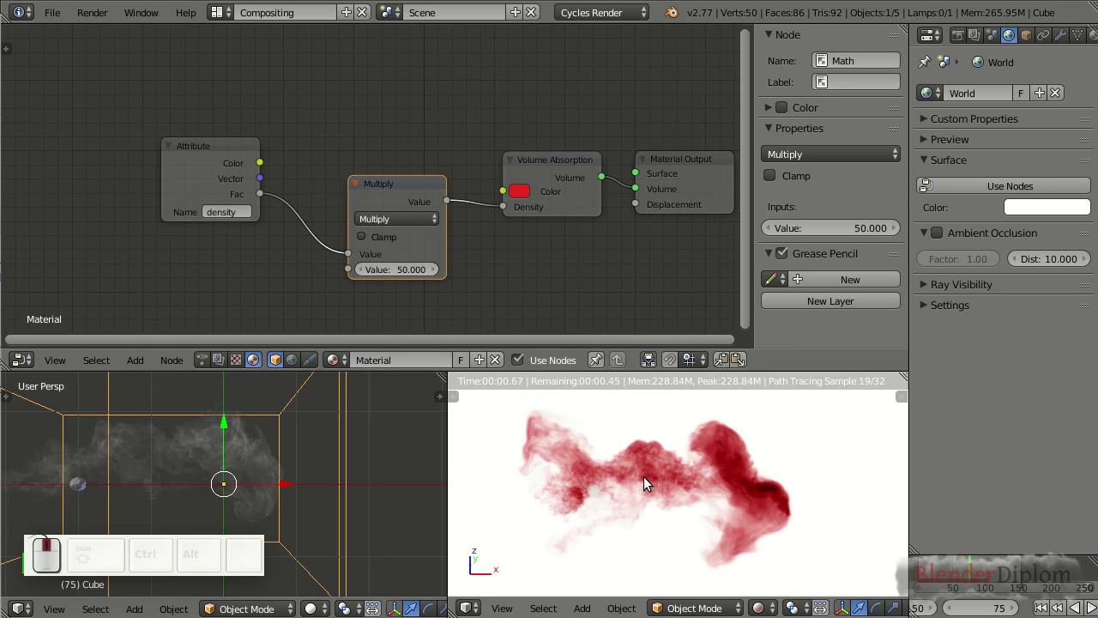
{"action": "mouse_move", "coordinate": [643, 477]}
{"action": "middle_mouse_down"}
{"action": "mouse_move", "coordinate": [752, 459]}
{"action": "mouse_move", "coordinate": [652, 455]}
{"action": "mouse_move", "coordinate": [650, 469]}
{"action": "middle_mouse_up"}
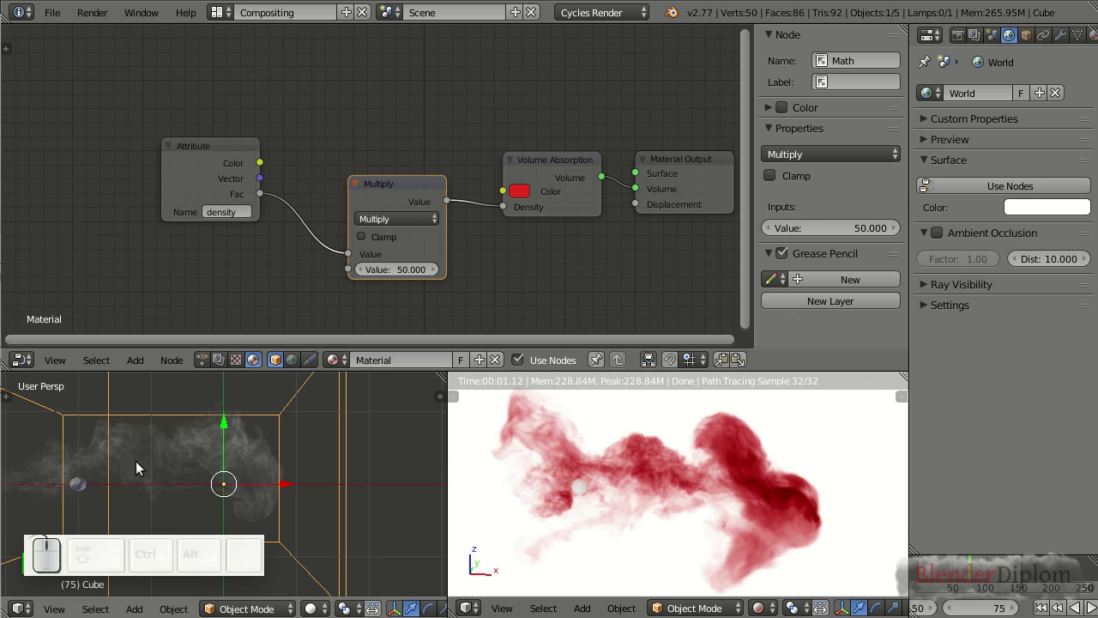
Step: Turn off Camera, Volume Scatter and Shadow ray visibility for the icosphere emitter
{"action": "right_click", "coordinate": [79, 483]}
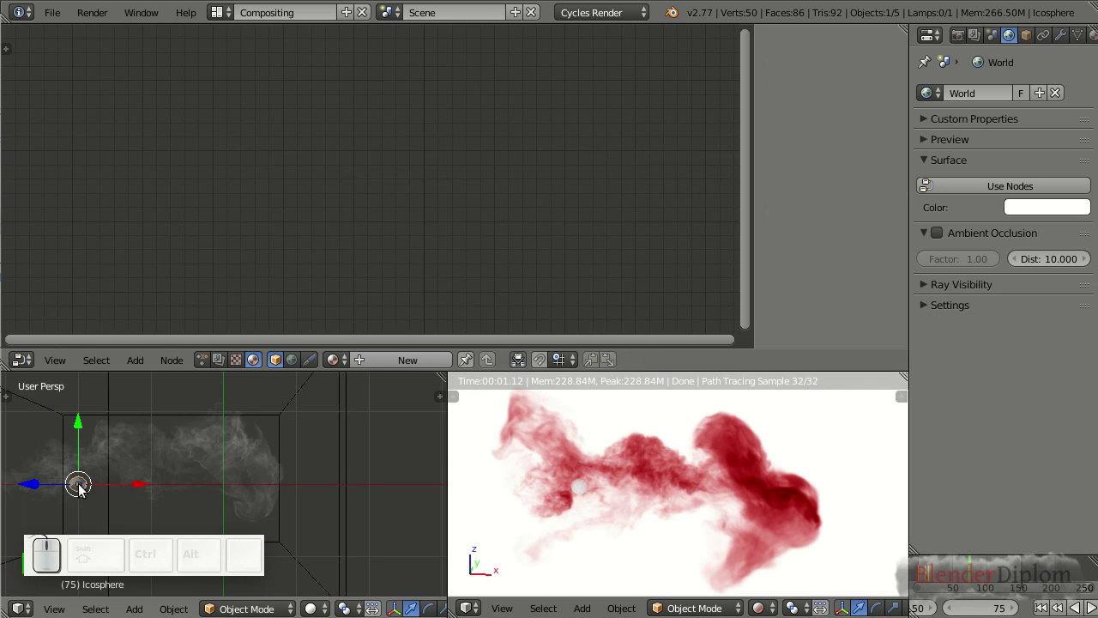
{"action": "left_click", "coordinate": [1026, 34]}
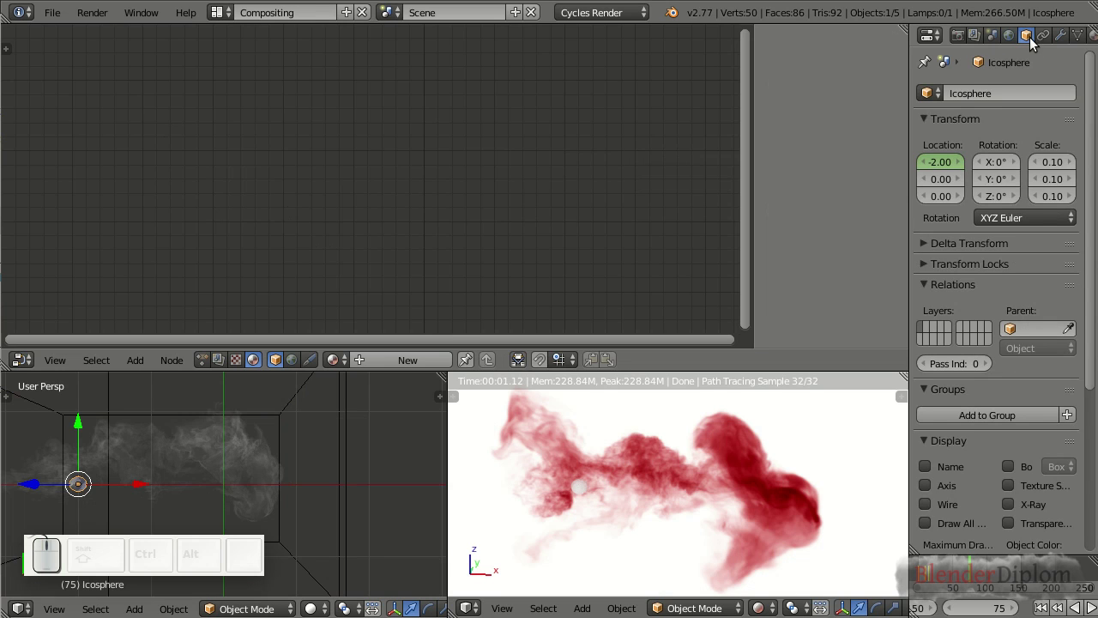
{"action": "scroll", "coordinate": [1015, 481], "scroll_direction": "down", "scroll_amount": 8}
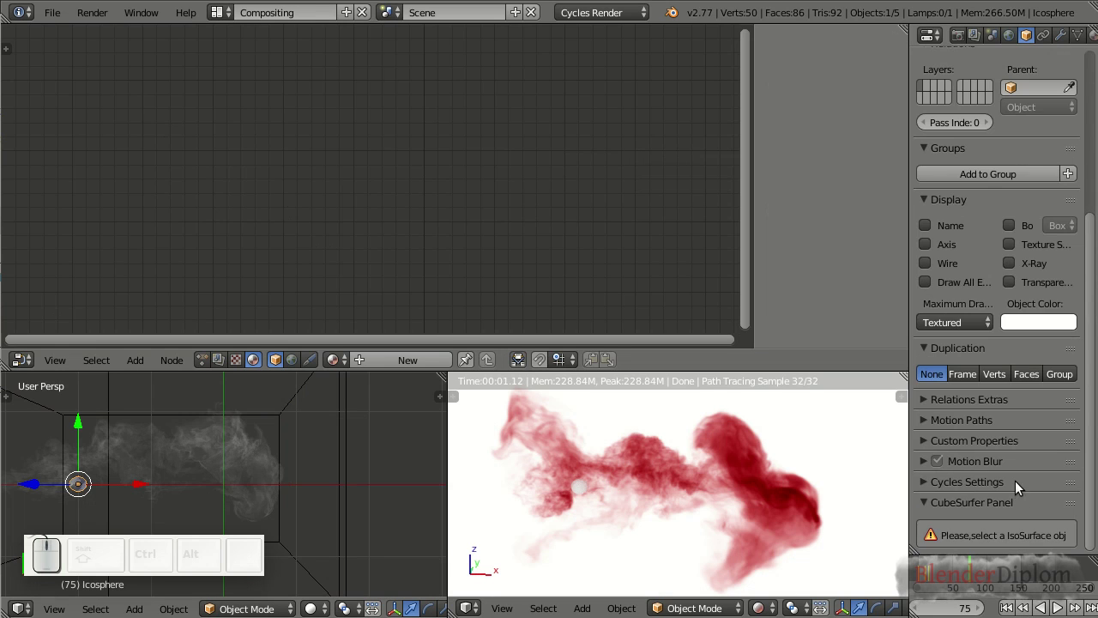
{"action": "scroll", "coordinate": [940, 490], "scroll_direction": "down", "scroll_amount": 2}
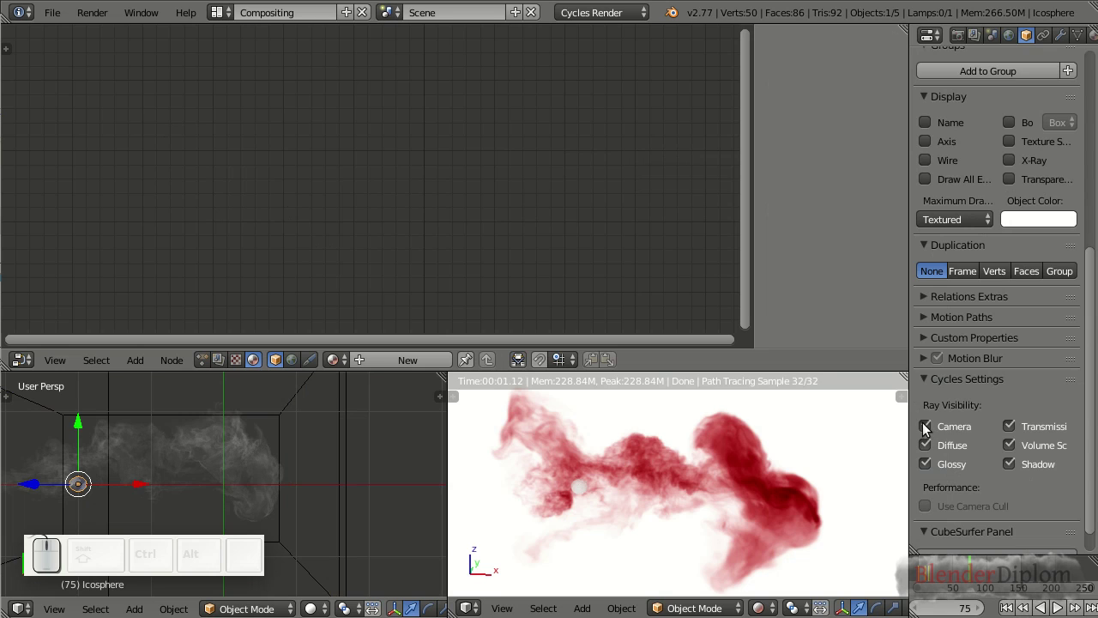
{"action": "left_click", "coordinate": [925, 426]}
{"action": "left_click", "coordinate": [1008, 445]}
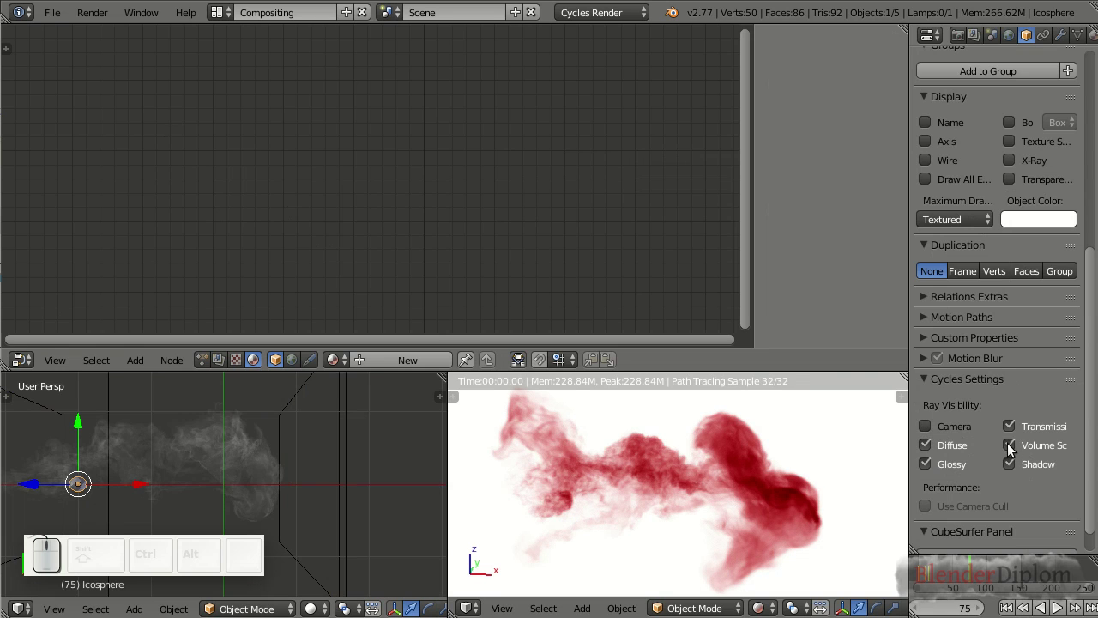
{"action": "left_click_drag", "start_coordinate": [1009, 447], "coordinate": [1009, 464]}
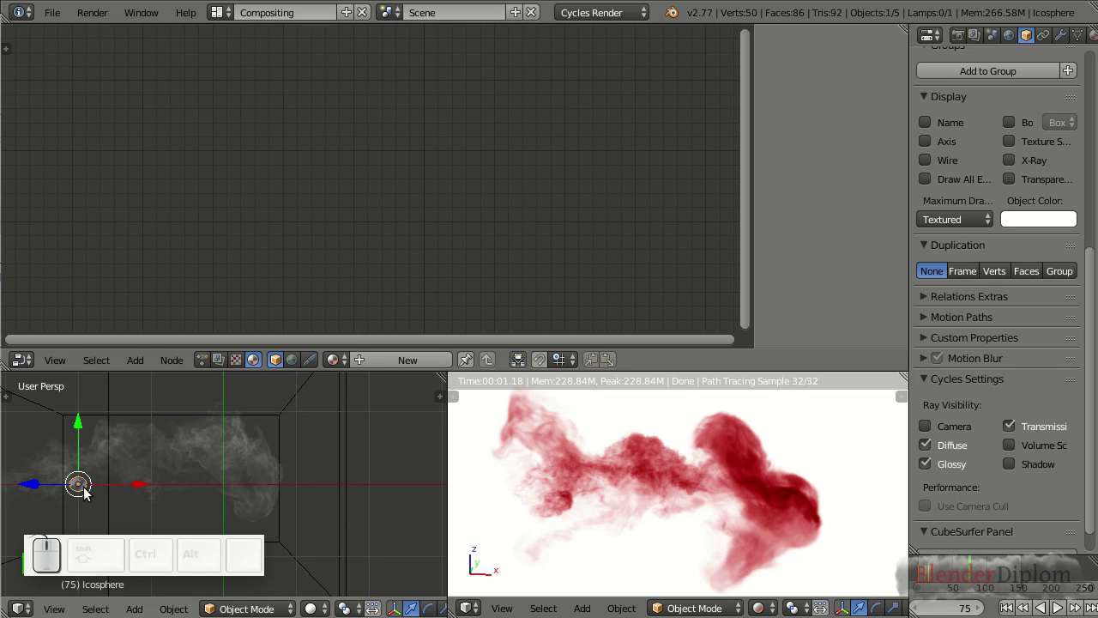
{"action": "left_click", "coordinate": [771, 608]}
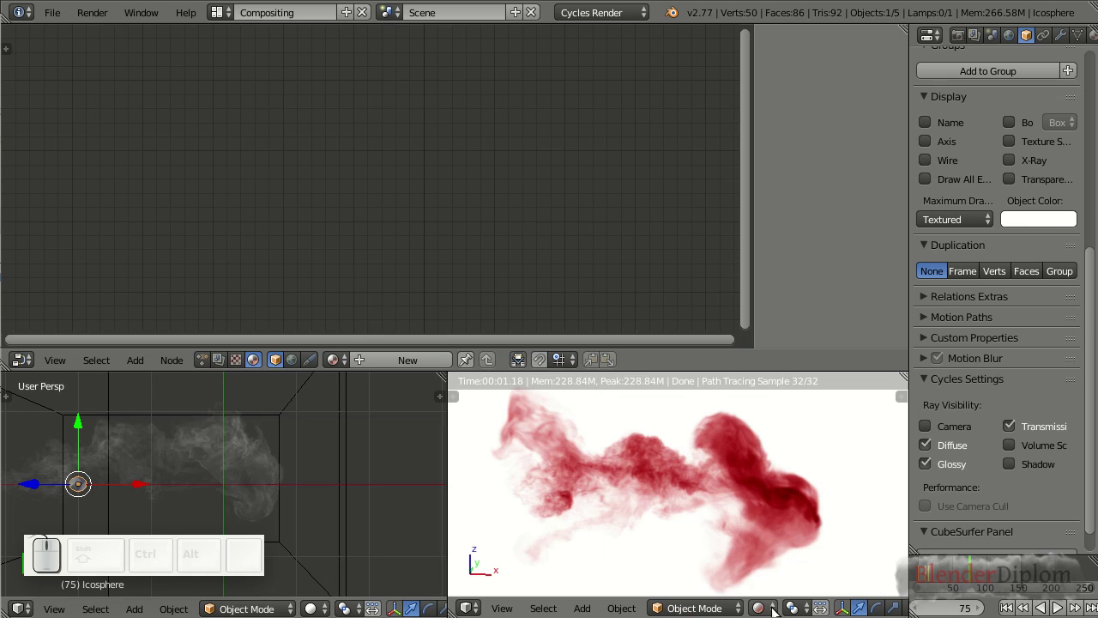
{"action": "mouse_move", "coordinate": [743, 503]}
{"action": "middle_mouse_down"}
{"action": "mouse_move", "coordinate": [611, 463]}
{"action": "mouse_move", "coordinate": [804, 475]}
{"action": "mouse_move", "coordinate": [760, 471]}
{"action": "mouse_move", "coordinate": [742, 499]}
{"action": "mouse_move", "coordinate": [769, 500]}
{"action": "middle_mouse_up"}
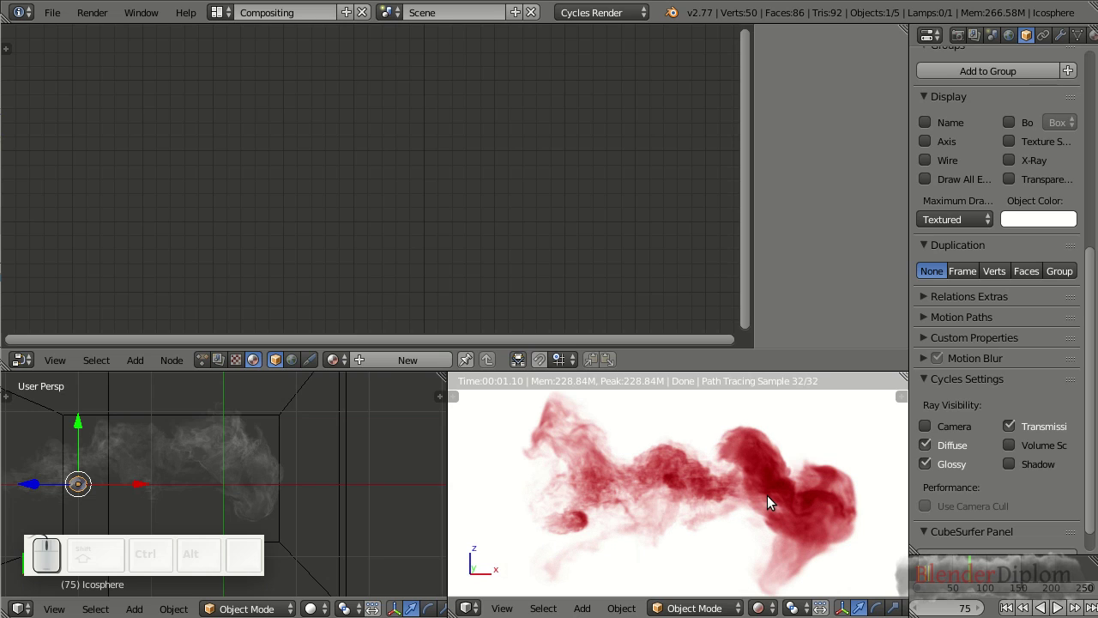
Step: Reselect the smoke cube and shift the Material Output node right to free space
{"action": "right_click", "coordinate": [339, 455]}
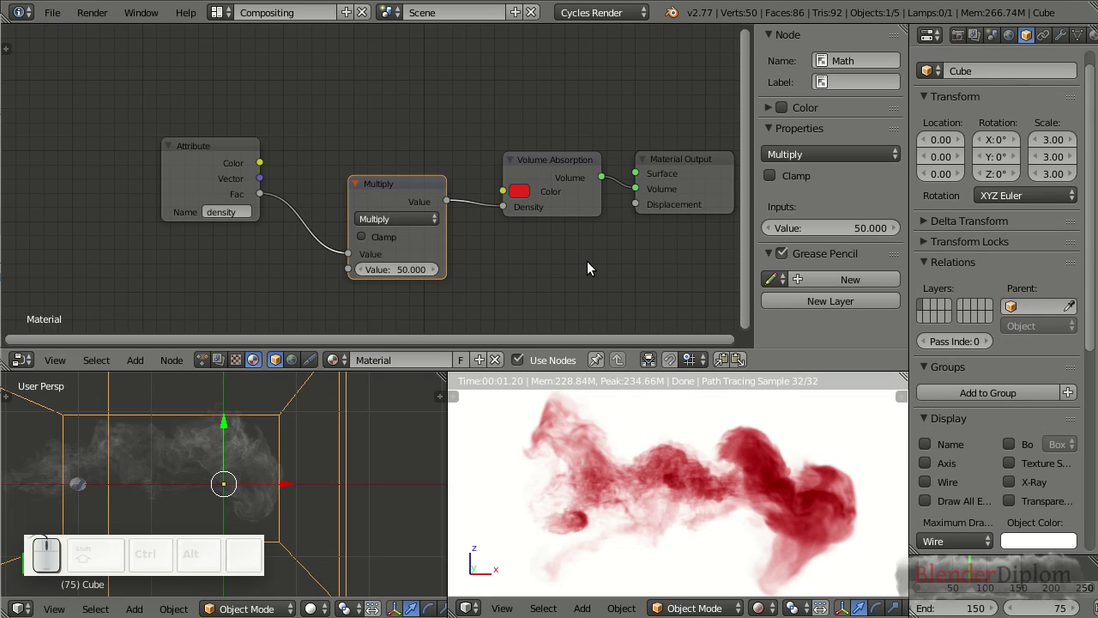
{"action": "key", "text": "Home"}
{"action": "left_click_drag", "start_coordinate": [564, 127], "coordinate": [670, 161]}
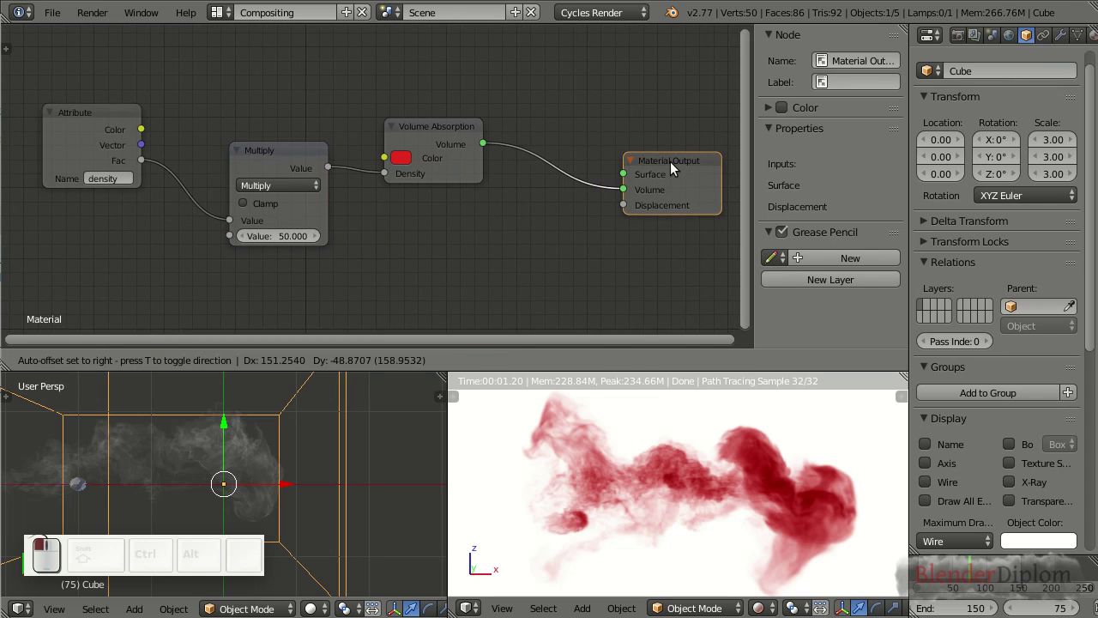
Step: Add a Volume Scatter shader node below Volume Absorption
{"action": "key", "text": "shift+a"}
{"action": "mouse_move", "coordinate": [399, 274]}
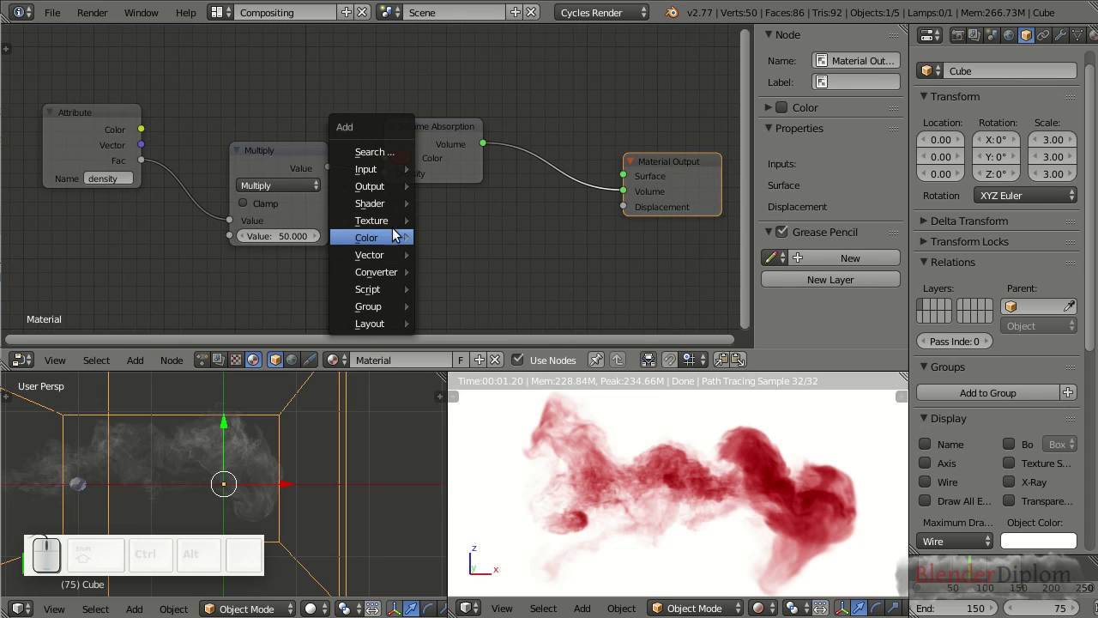
{"action": "mouse_move", "coordinate": [377, 204]}
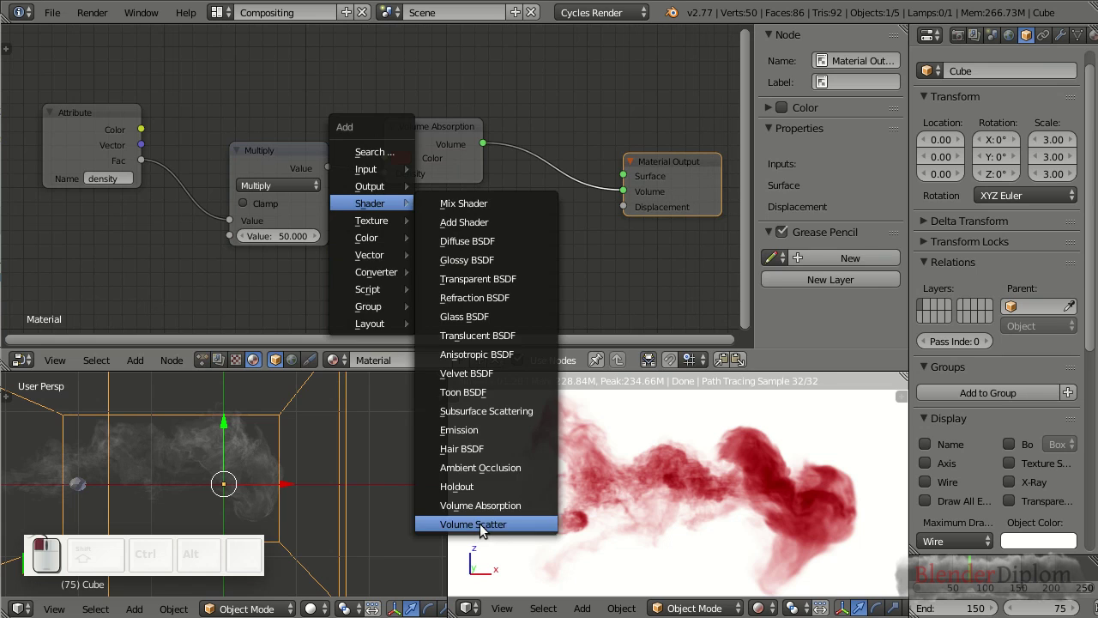
{"action": "left_click", "coordinate": [485, 524]}
{"action": "left_click", "coordinate": [384, 209]}
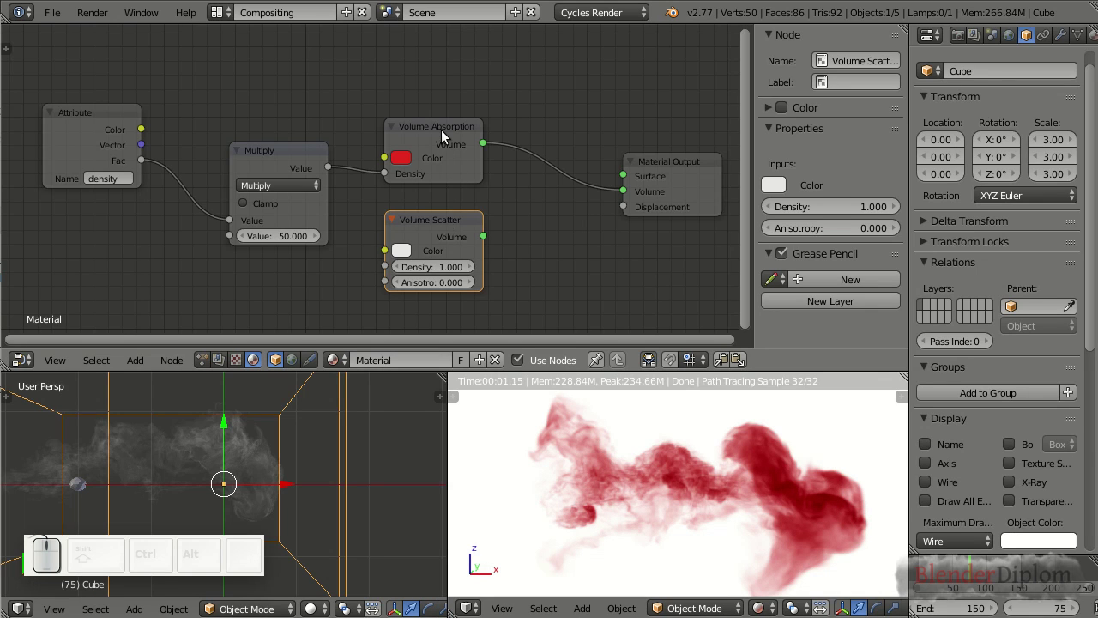
Step: Insert an Add Shader before the output, wire Scatter into it, and feed Multiply into Scatter Density
{"action": "key", "text": "shift+a"}
{"action": "mouse_move", "coordinate": [520, 239]}
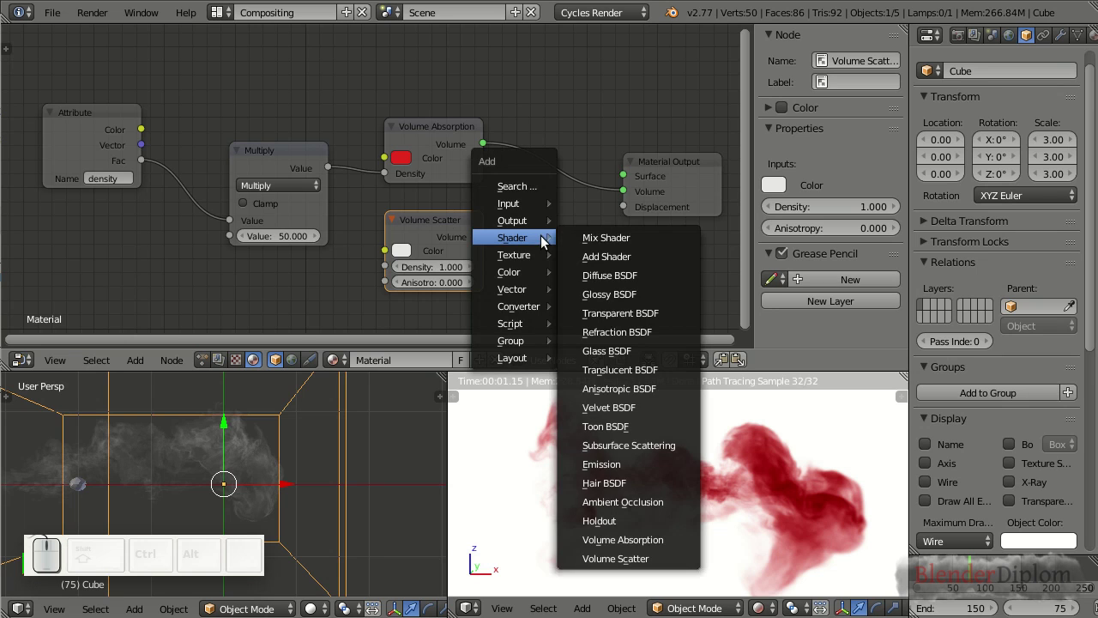
{"action": "left_click", "coordinate": [605, 251]}
{"action": "left_click", "coordinate": [520, 168]}
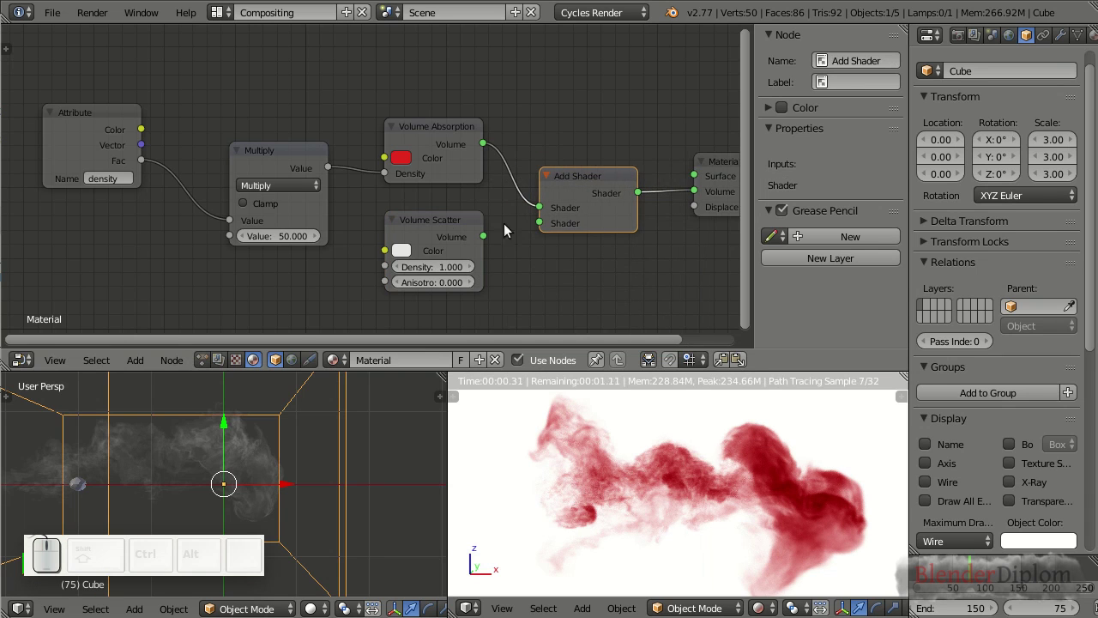
{"action": "left_click_drag", "start_coordinate": [485, 239], "coordinate": [558, 223]}
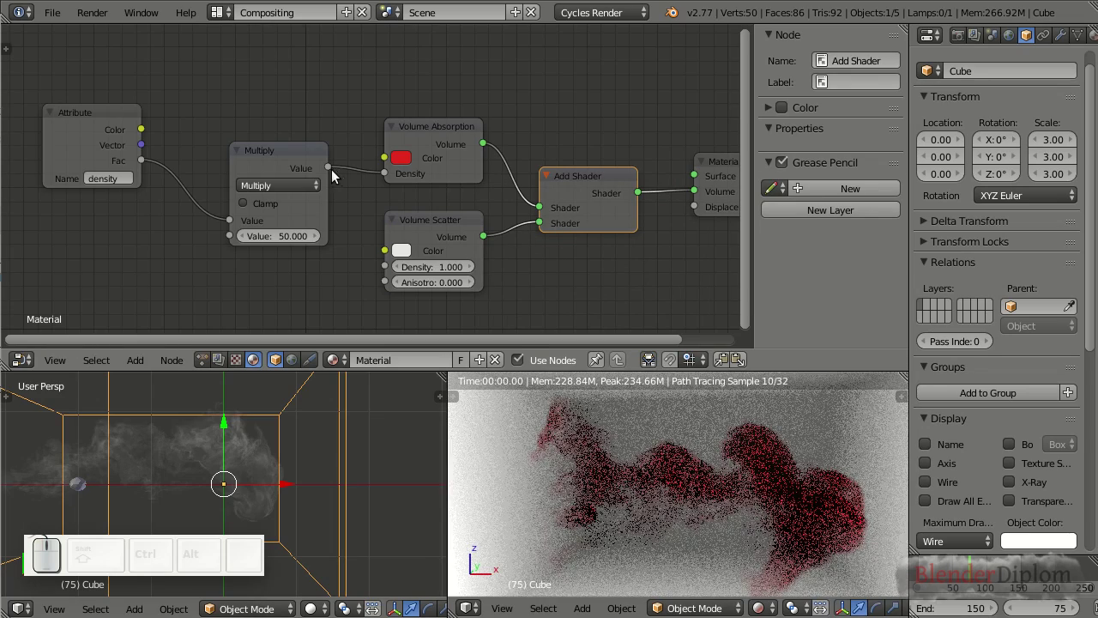
{"action": "left_click_drag", "start_coordinate": [329, 169], "coordinate": [384, 266]}
{"action": "left_click_drag", "start_coordinate": [286, 154], "coordinate": [262, 144]}
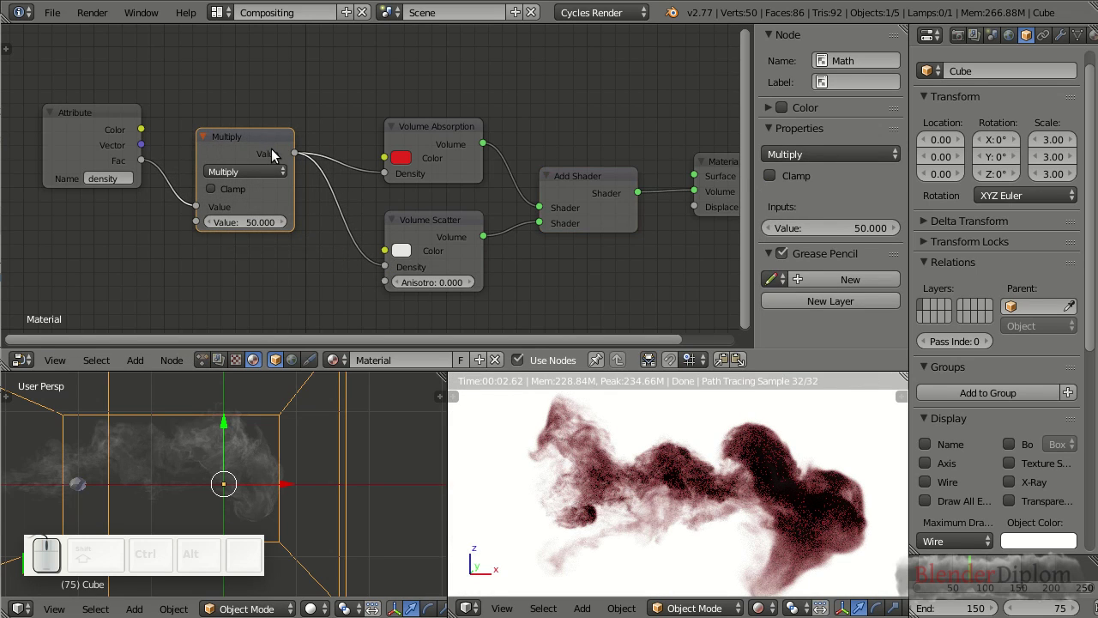
{"action": "key", "text": "ctrl+c"}
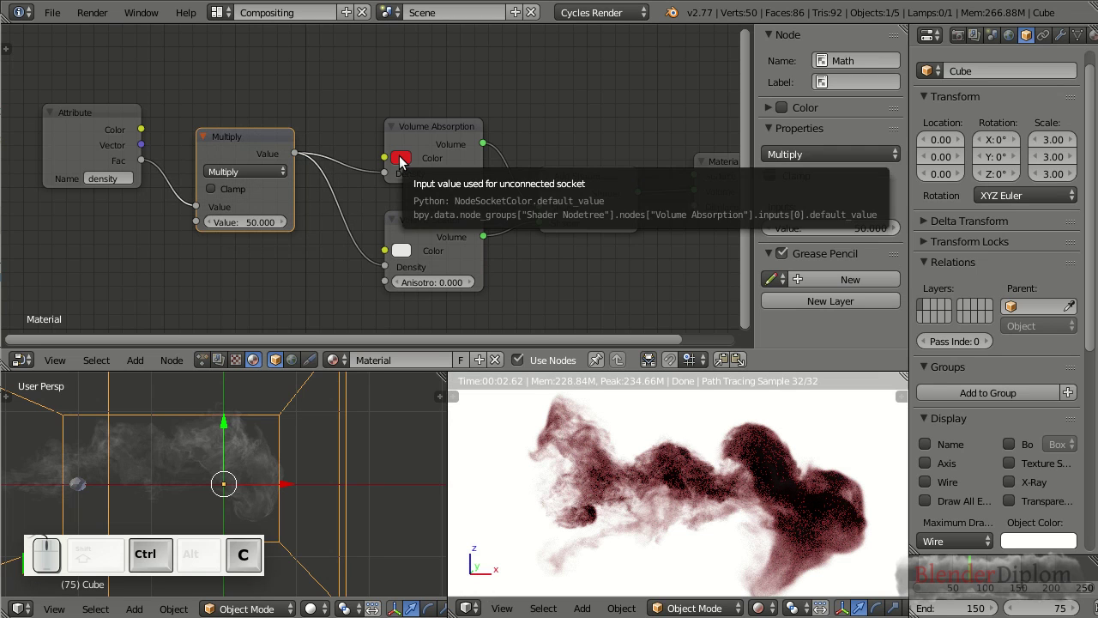
{"action": "key", "text": "ctrl+v"}
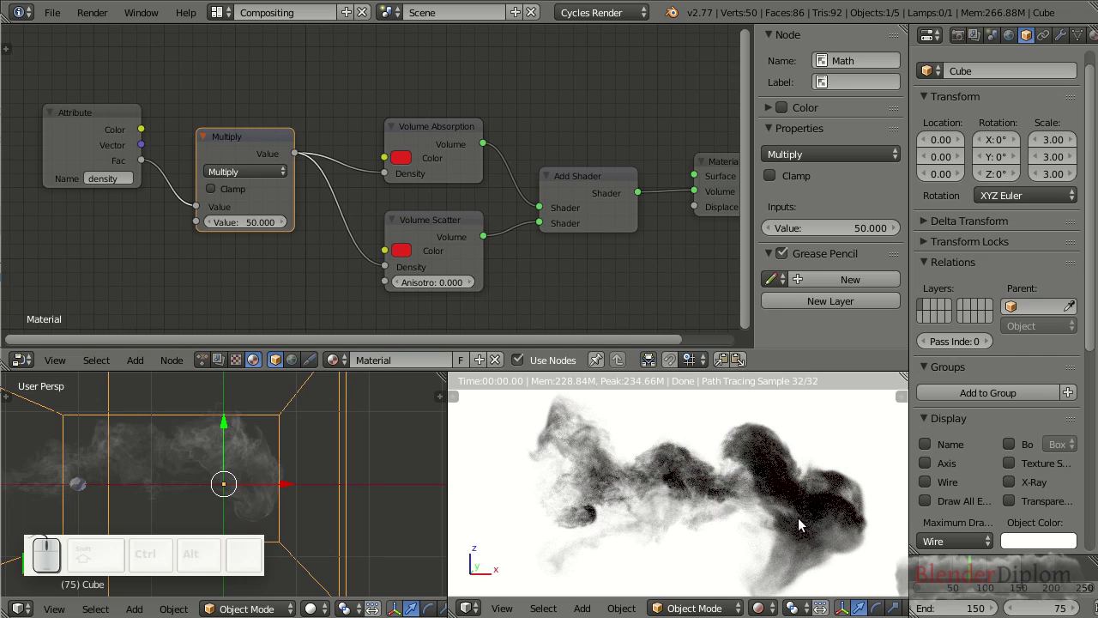
{"action": "left_click", "coordinate": [959, 37]}
{"action": "scroll", "coordinate": [1015, 409], "scroll_direction": "down", "scroll_amount": 10}
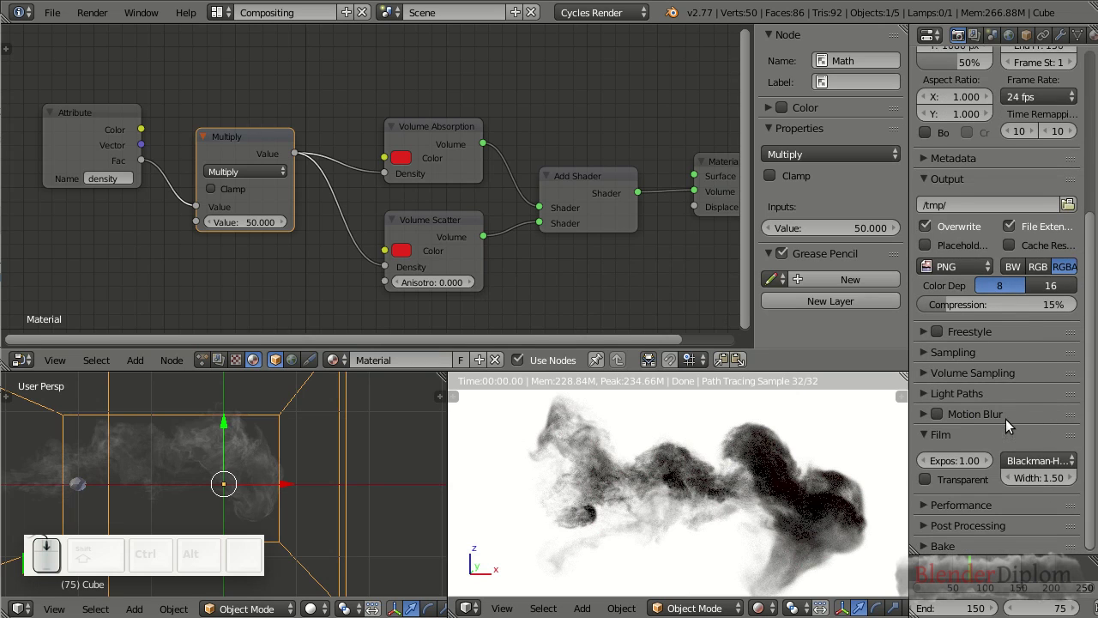
{"action": "scroll", "coordinate": [1005, 419], "scroll_direction": "down", "scroll_amount": 1}
{"action": "left_click", "coordinate": [924, 392]}
{"action": "scroll", "coordinate": [968, 393], "scroll_direction": "down", "scroll_amount": 3}
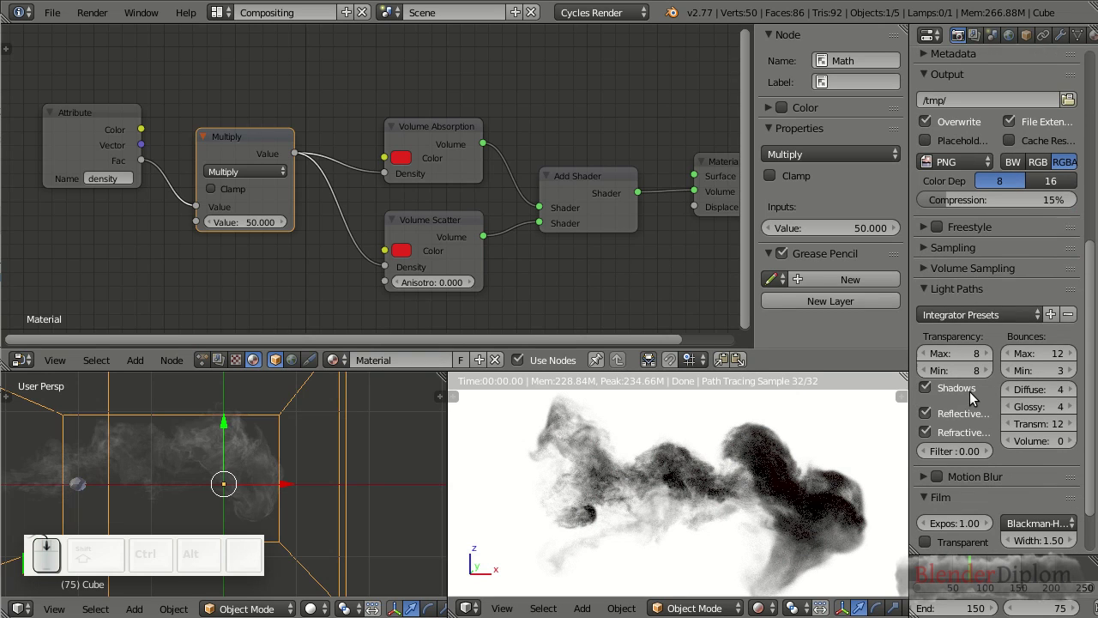
{"action": "left_click", "coordinate": [1069, 442]}
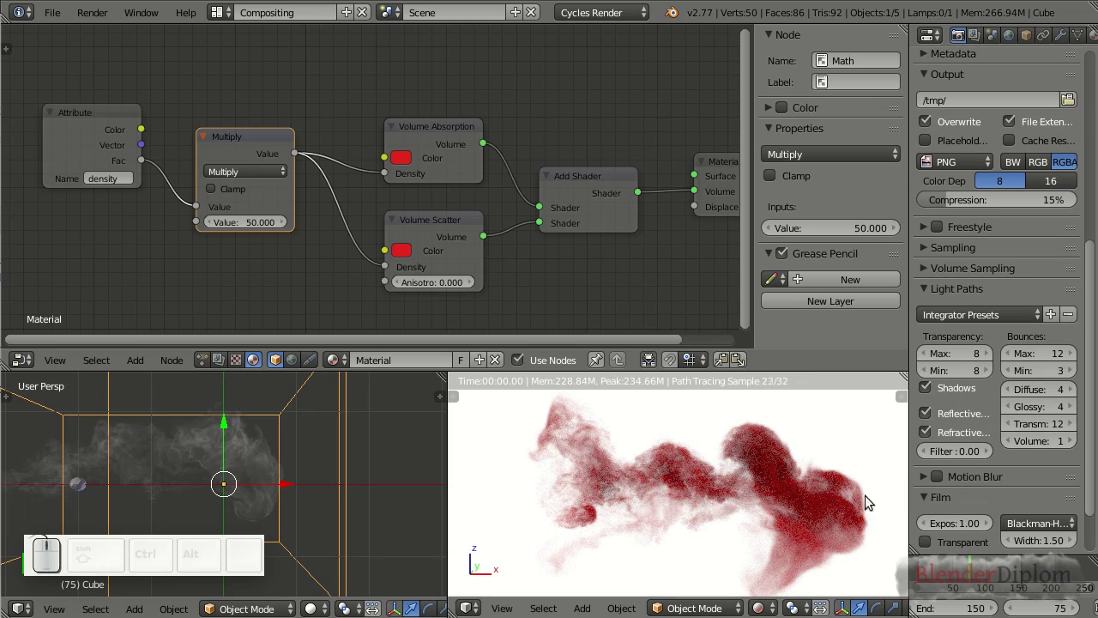
{"action": "middle_click_drag", "start_coordinate": [815, 498], "coordinate": [753, 508]}
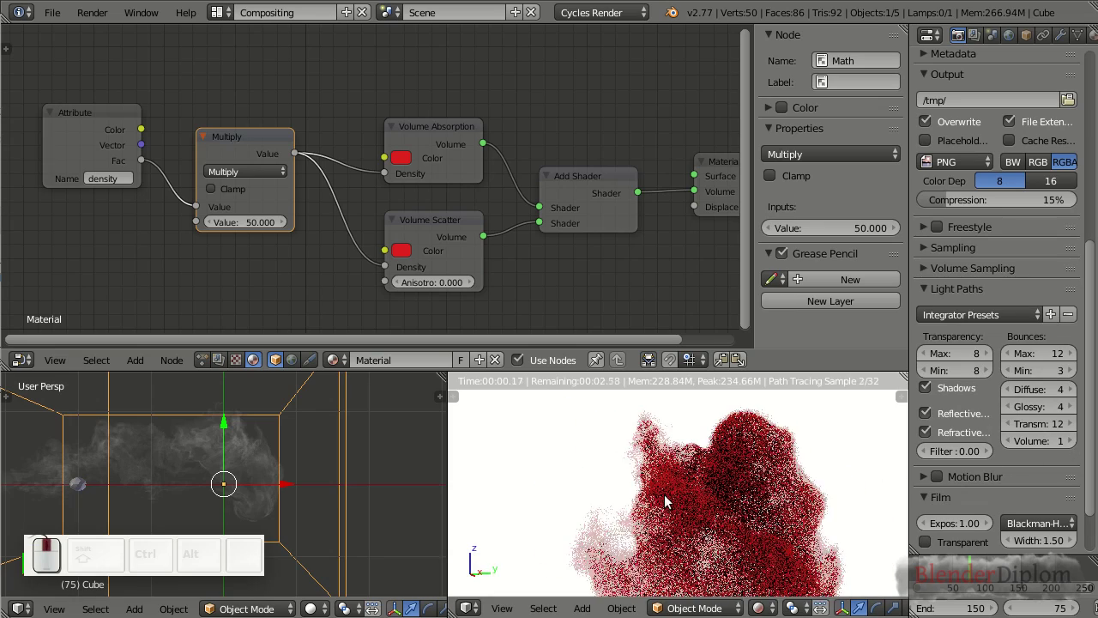
{"action": "middle_click_drag", "start_coordinate": [631, 518], "coordinate": [792, 540]}
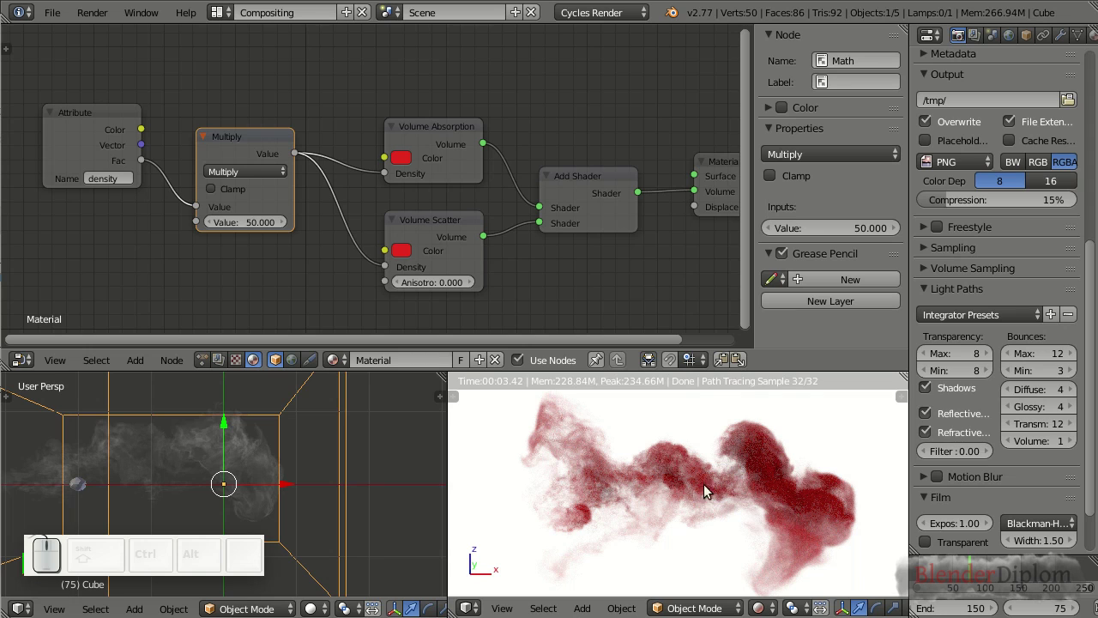
{"action": "scroll", "coordinate": [315, 418], "scroll_direction": "down", "scroll_amount": 5}
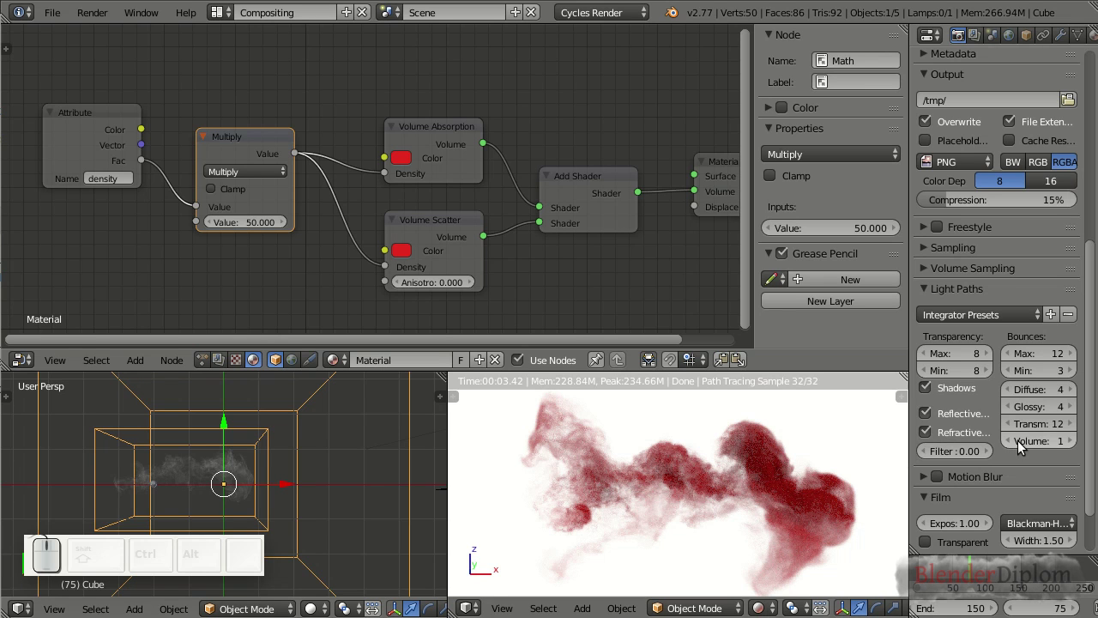
{"action": "mouse_move", "coordinate": [797, 516]}
{"action": "middle_mouse_down"}
{"action": "mouse_move", "coordinate": [721, 503]}
{"action": "mouse_move", "coordinate": [656, 520]}
{"action": "middle_mouse_up"}
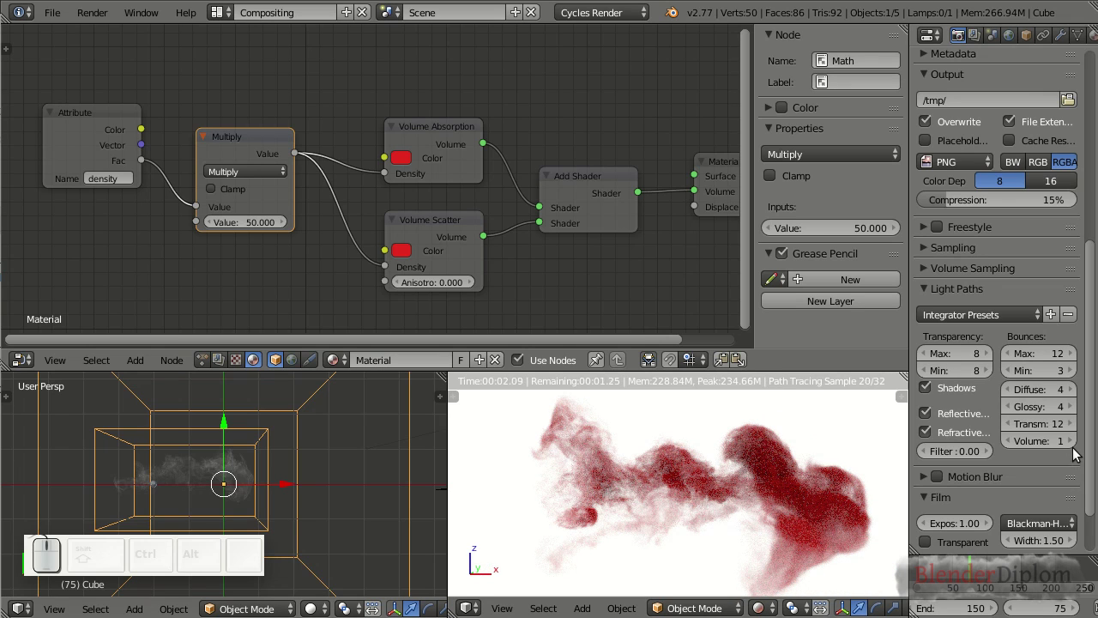
{"action": "left_click", "coordinate": [1008, 34]}
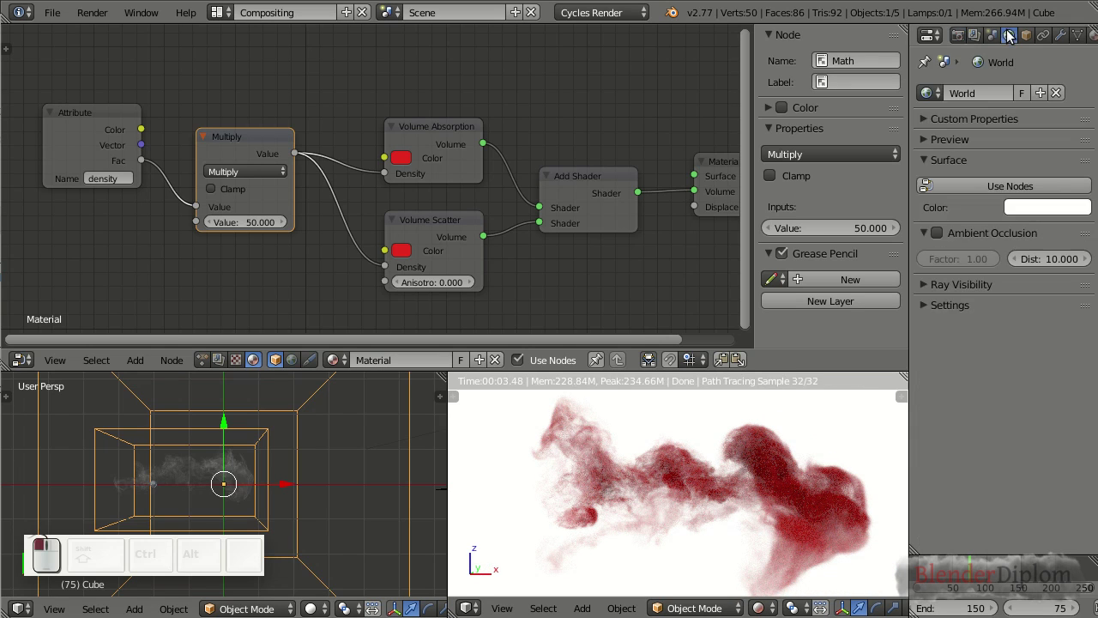
{"action": "left_click", "coordinate": [957, 34]}
{"action": "scroll", "coordinate": [322, 468], "scroll_direction": "down", "scroll_amount": 2}
{"action": "scroll", "coordinate": [321, 467], "scroll_direction": "down", "scroll_amount": 2}
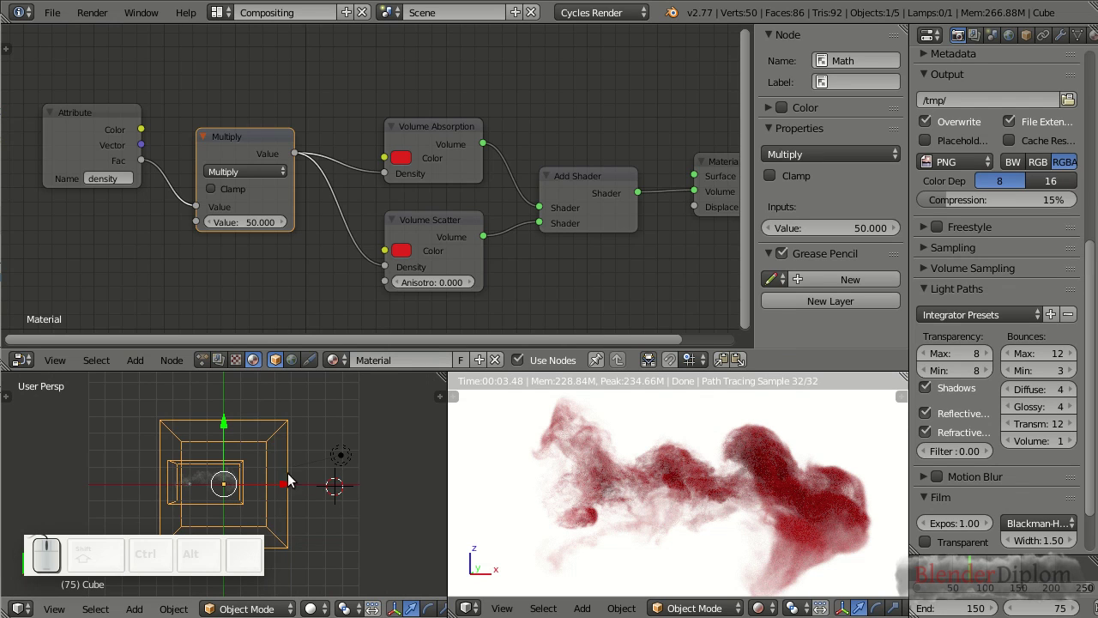
{"action": "scroll", "coordinate": [287, 480], "scroll_direction": "up", "scroll_amount": 4}
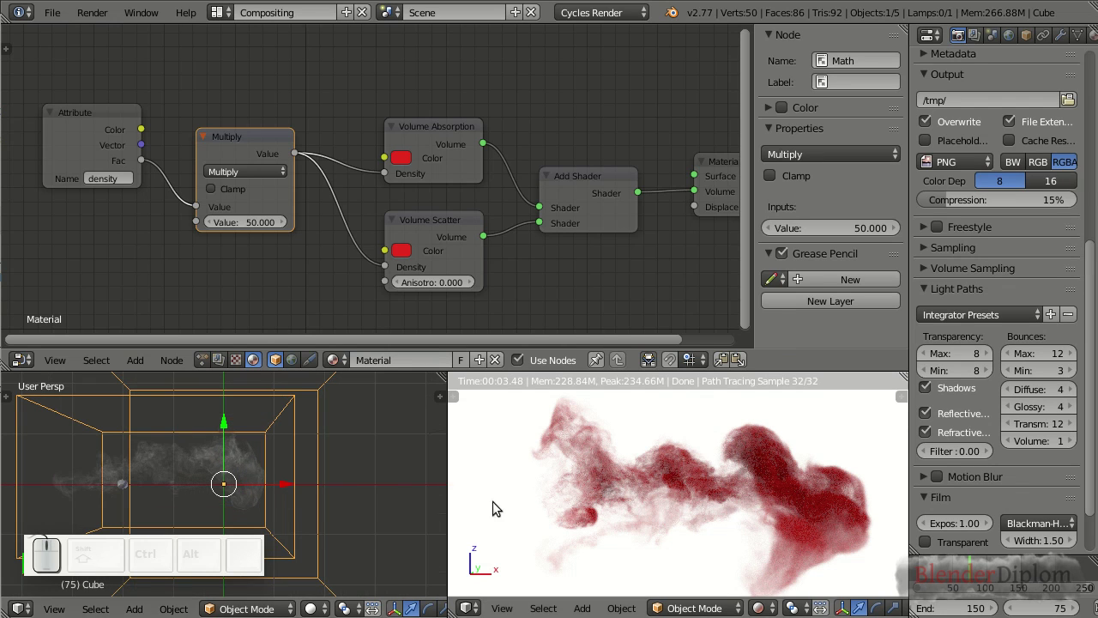
{"action": "scroll", "coordinate": [1001, 432], "scroll_direction": "down", "scroll_amount": 2}
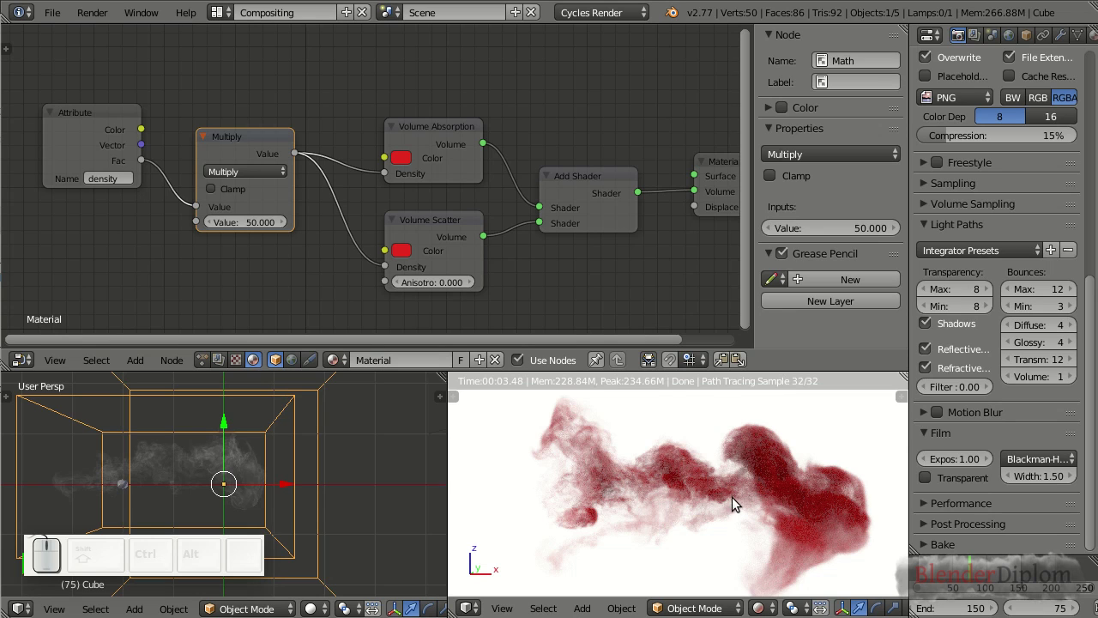
{"action": "middle_click_drag", "start_coordinate": [659, 542], "coordinate": [697, 535]}
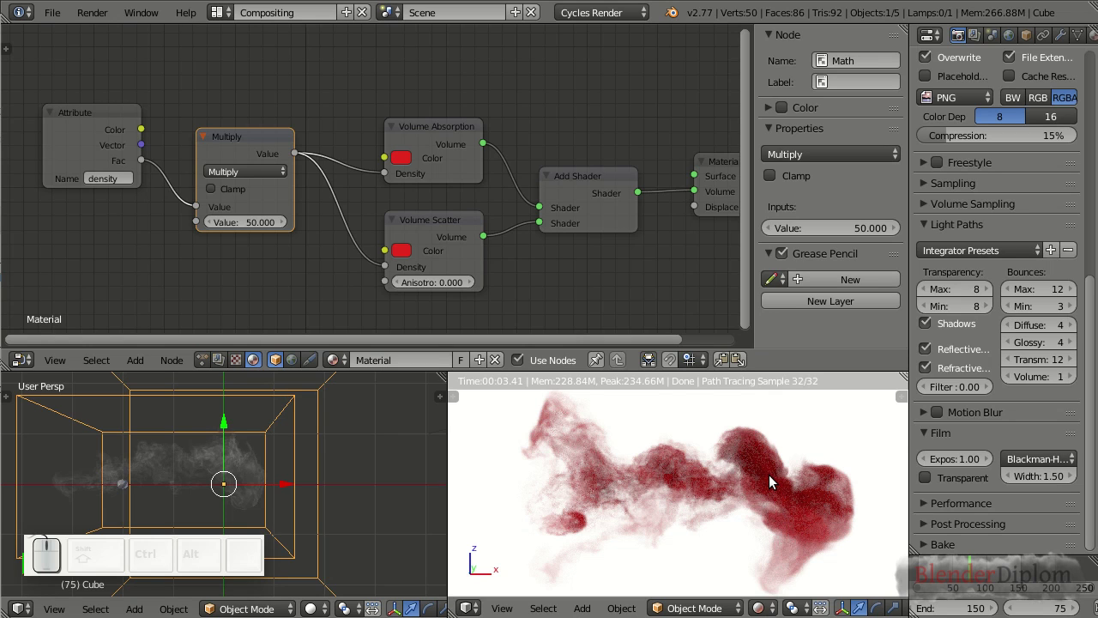
Step: Insert a ColorRamp between the density Attribute node and the Multiply node
{"action": "scroll", "coordinate": [259, 301], "scroll_direction": "down", "scroll_amount": 1}
{"action": "middle_click_drag", "start_coordinate": [259, 301], "coordinate": [369, 273]}
{"action": "left_click_drag", "start_coordinate": [233, 117], "coordinate": [126, 132]}
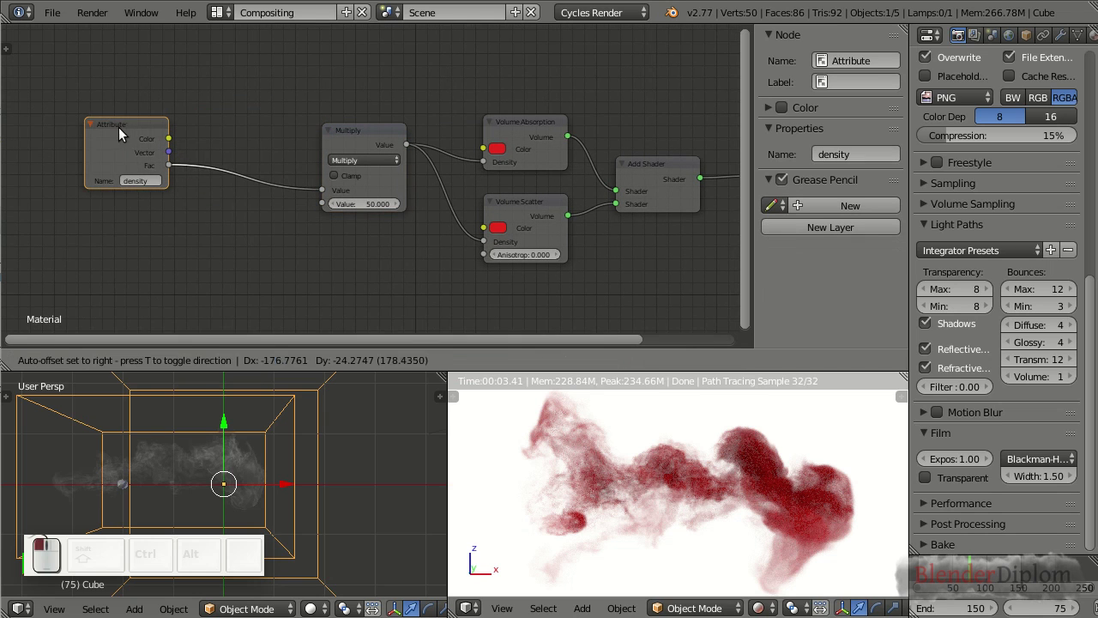
{"action": "key", "text": "shift+a"}
{"action": "mouse_move", "coordinate": [237, 331]}
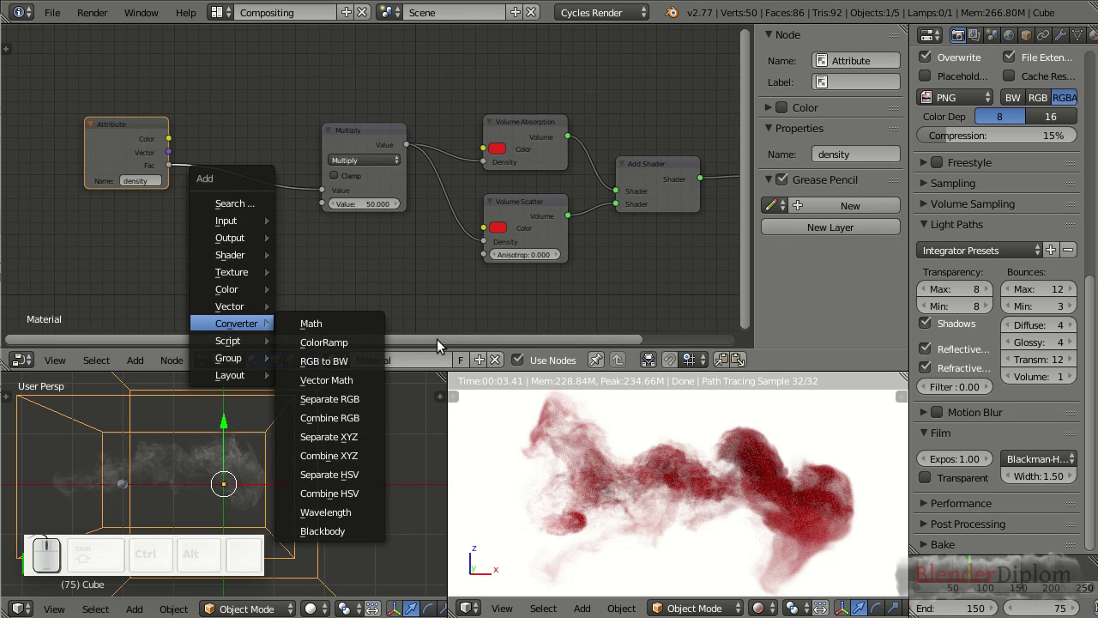
{"action": "left_click", "coordinate": [309, 341]}
{"action": "left_click", "coordinate": [202, 154]}
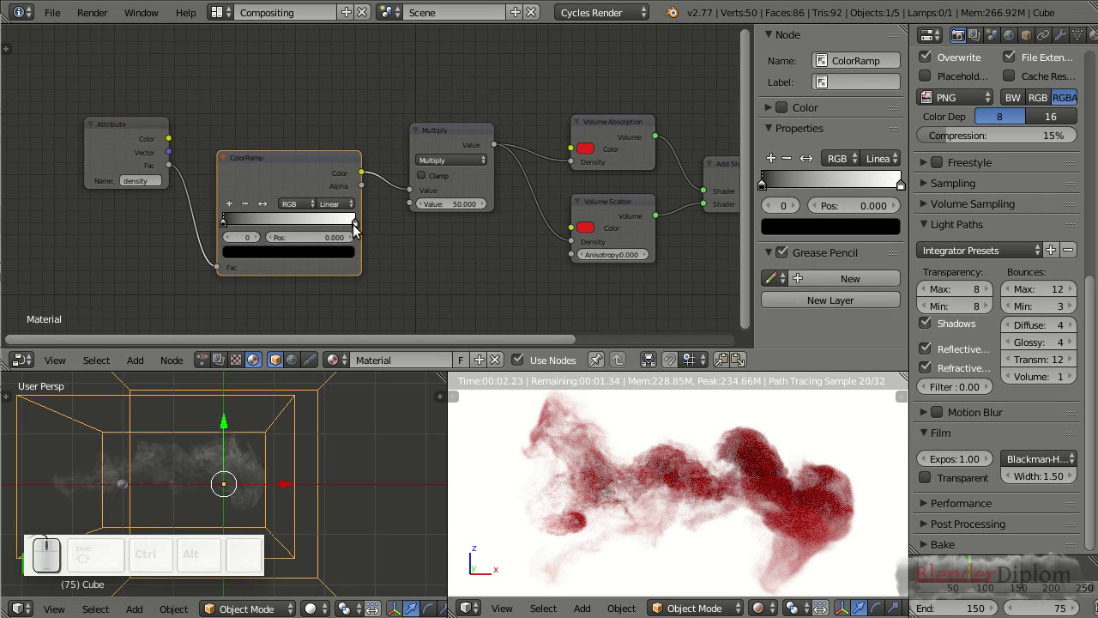
Step: Move the ColorRamp white stop to 0.027 and set Ease interpolation, then view the red smoke
{"action": "left_click_drag", "start_coordinate": [348, 228], "coordinate": [157, 245]}
{"action": "scroll", "coordinate": [349, 229], "scroll_direction": "up", "scroll_amount": 2}
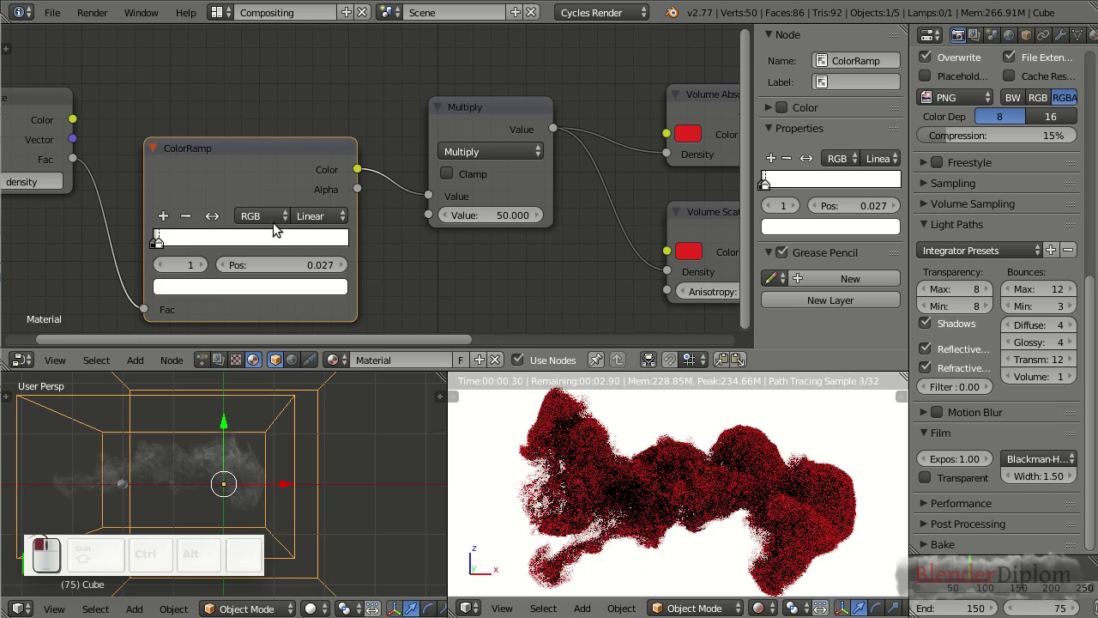
{"action": "left_click", "coordinate": [320, 215]}
{"action": "left_click", "coordinate": [314, 201]}
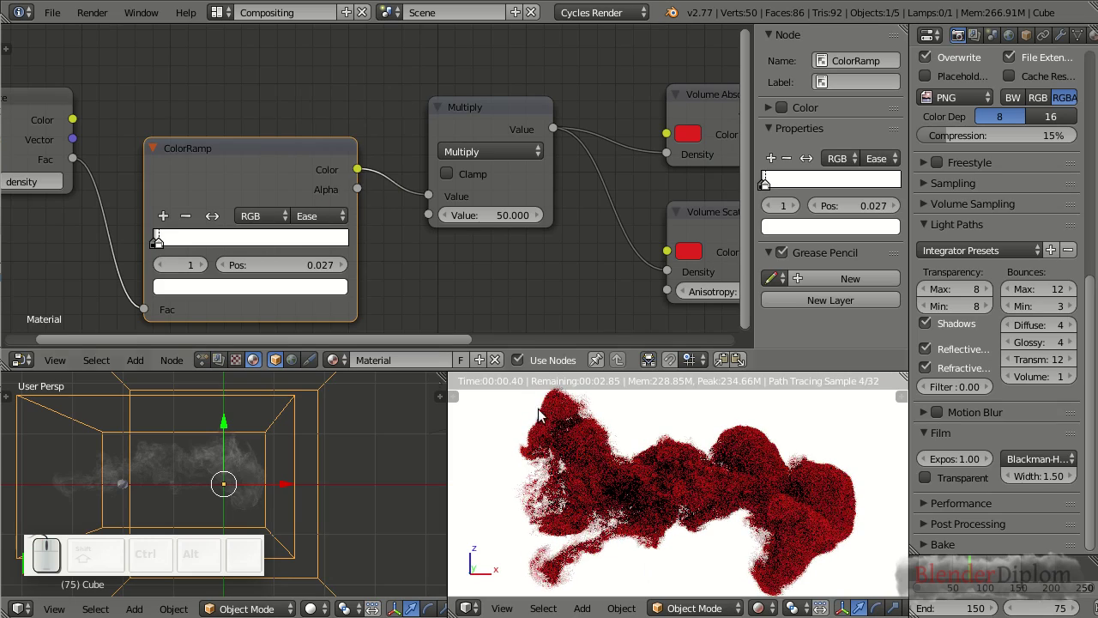
{"action": "scroll", "coordinate": [829, 517], "scroll_direction": "up", "scroll_amount": 4}
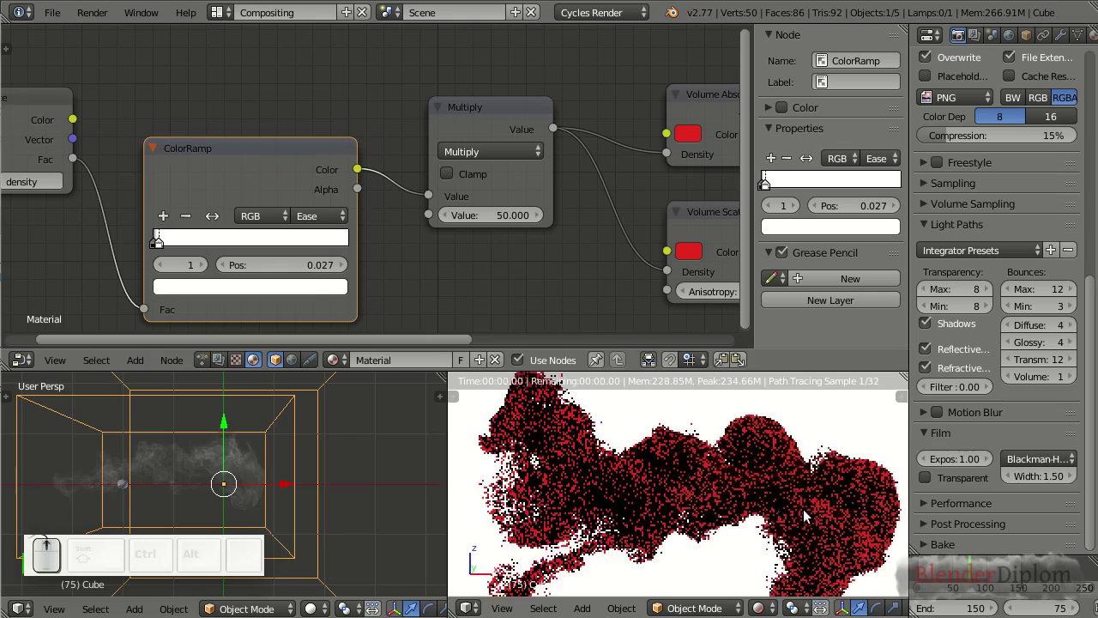
{"action": "middle_click_drag", "start_coordinate": [838, 517], "coordinate": [730, 537]}
{"action": "scroll", "coordinate": [725, 537], "scroll_direction": "down", "scroll_amount": 3}
{"action": "scroll", "coordinate": [703, 531], "scroll_direction": "up", "scroll_amount": 2}
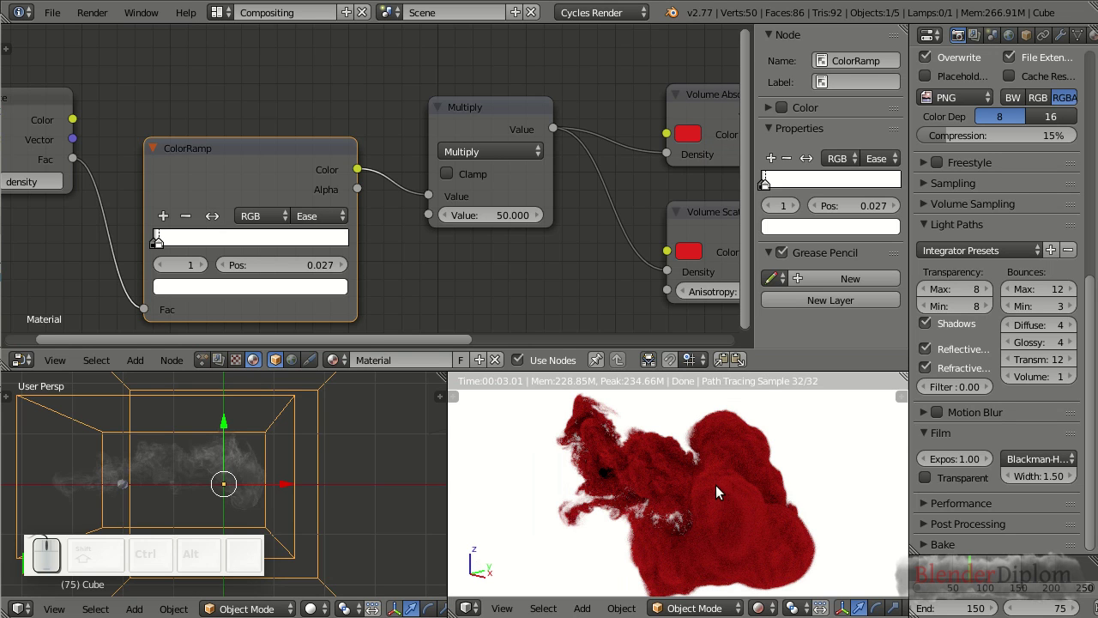
{"action": "scroll", "coordinate": [720, 489], "scroll_direction": "up", "scroll_amount": 3}
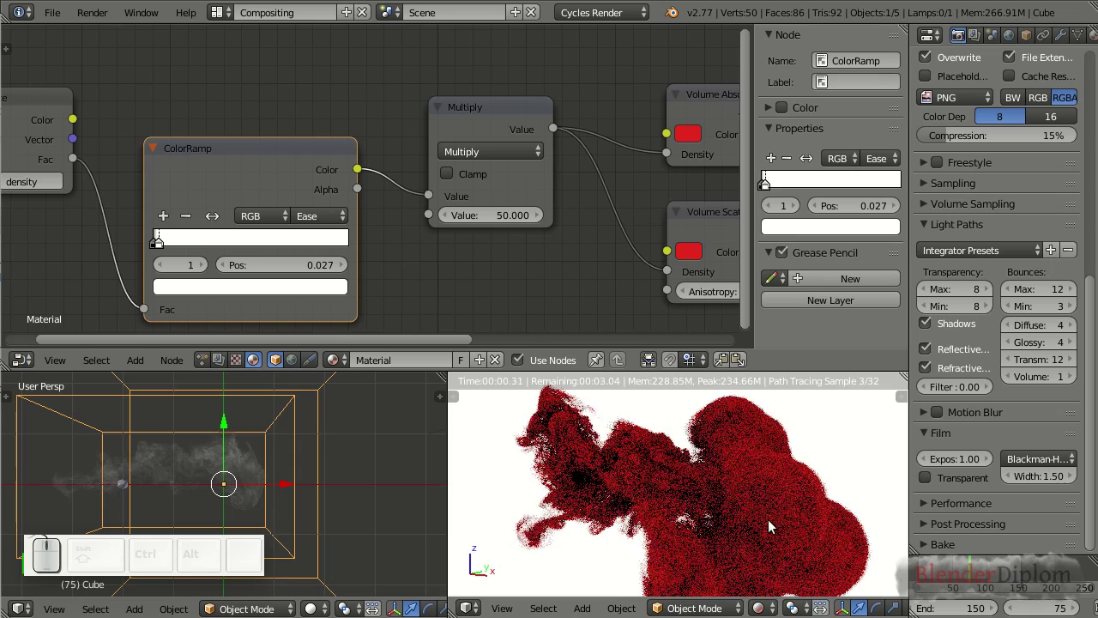
{"action": "middle_click_drag", "start_coordinate": [777, 520], "coordinate": [754, 516]}
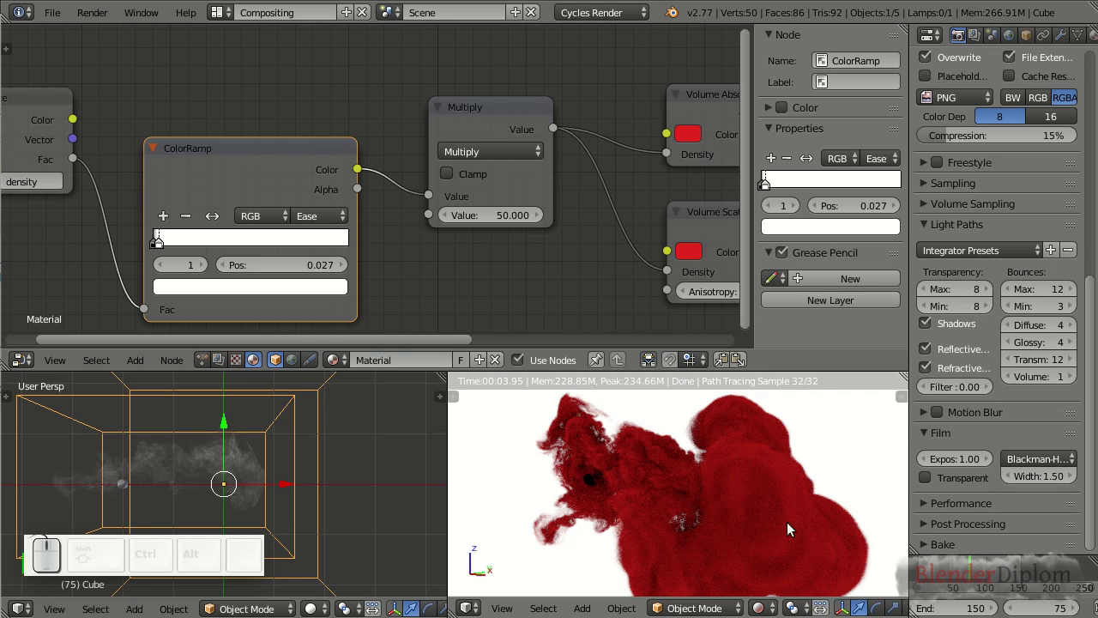
{"action": "scroll", "coordinate": [308, 541], "scroll_direction": "down", "scroll_amount": 1}
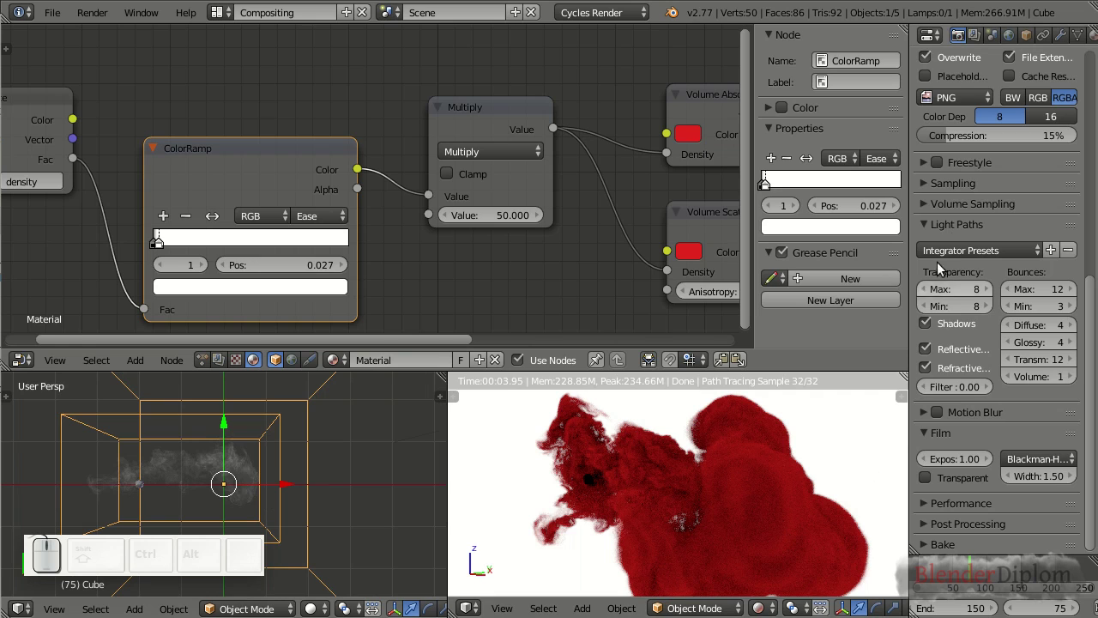
Step: Change the Volume Sampling step from 0.1 to 0.01
{"action": "left_click", "coordinate": [923, 204]}
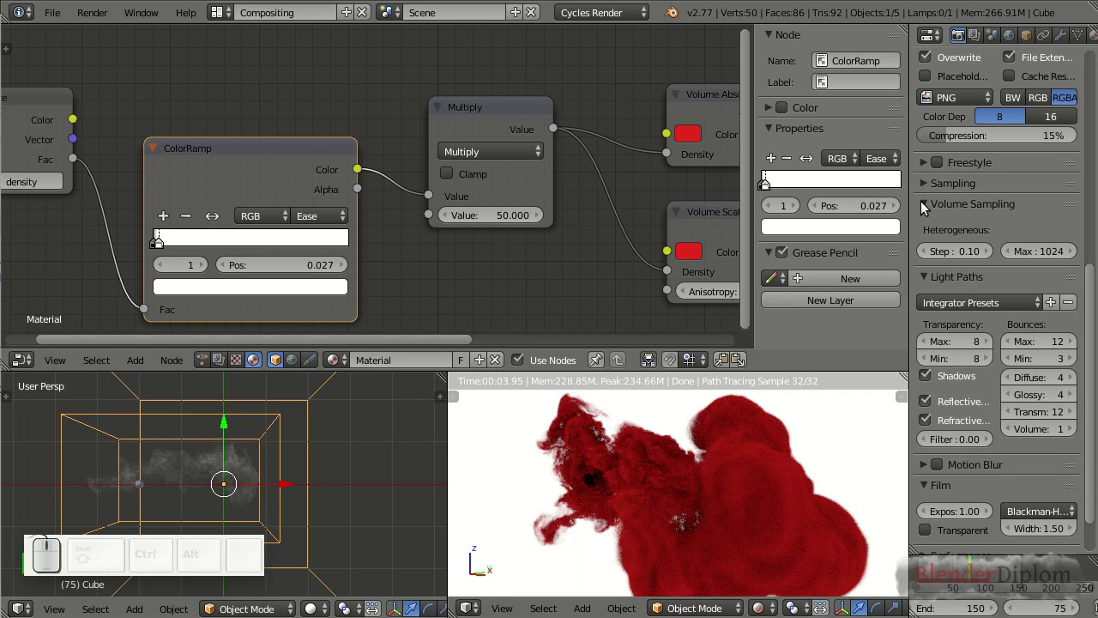
{"action": "left_click", "coordinate": [951, 249]}
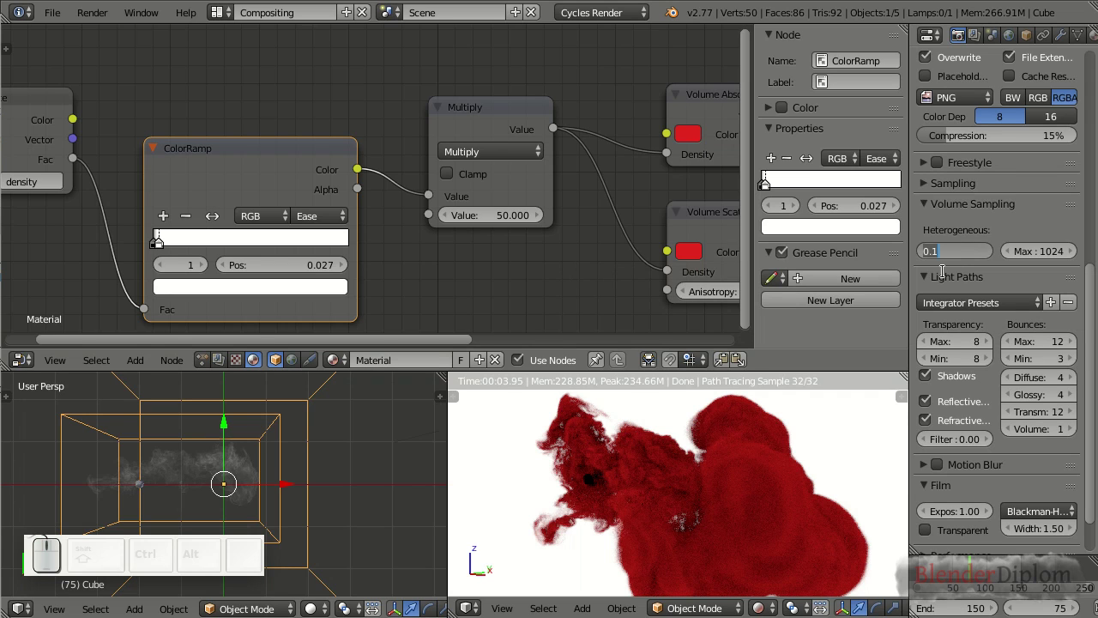
{"action": "key", "text": "Left"}
{"action": "type", "text": "0"}
{"action": "key", "text": "Return"}
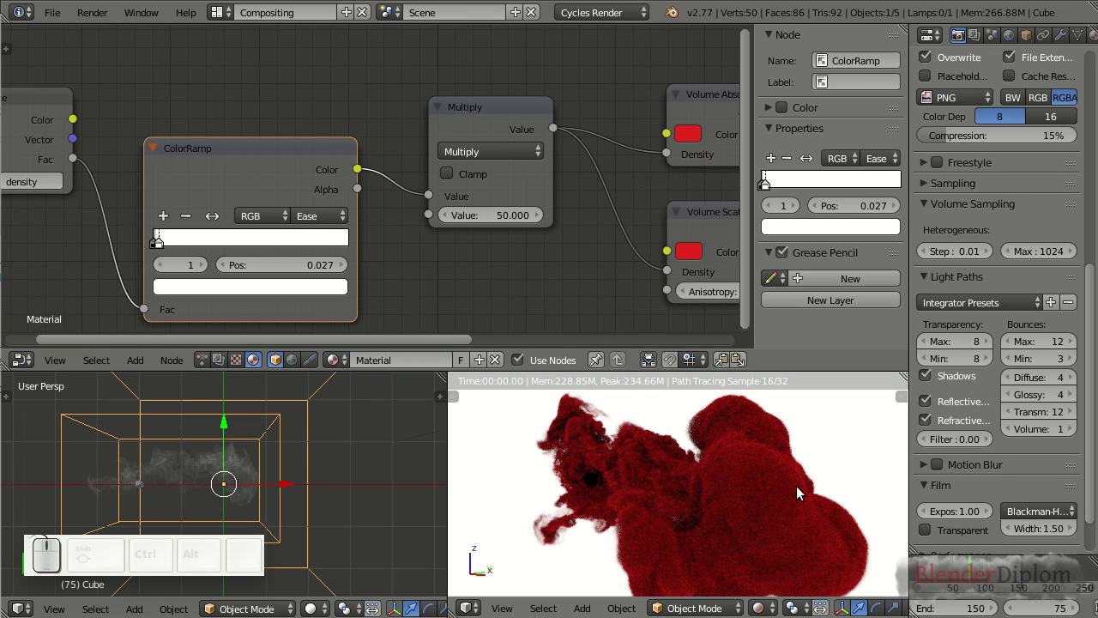
Step: Slide the ColorRamp white stop from 0.027 to 0.009
{"action": "scroll", "coordinate": [210, 225], "scroll_direction": "up", "scroll_amount": 2}
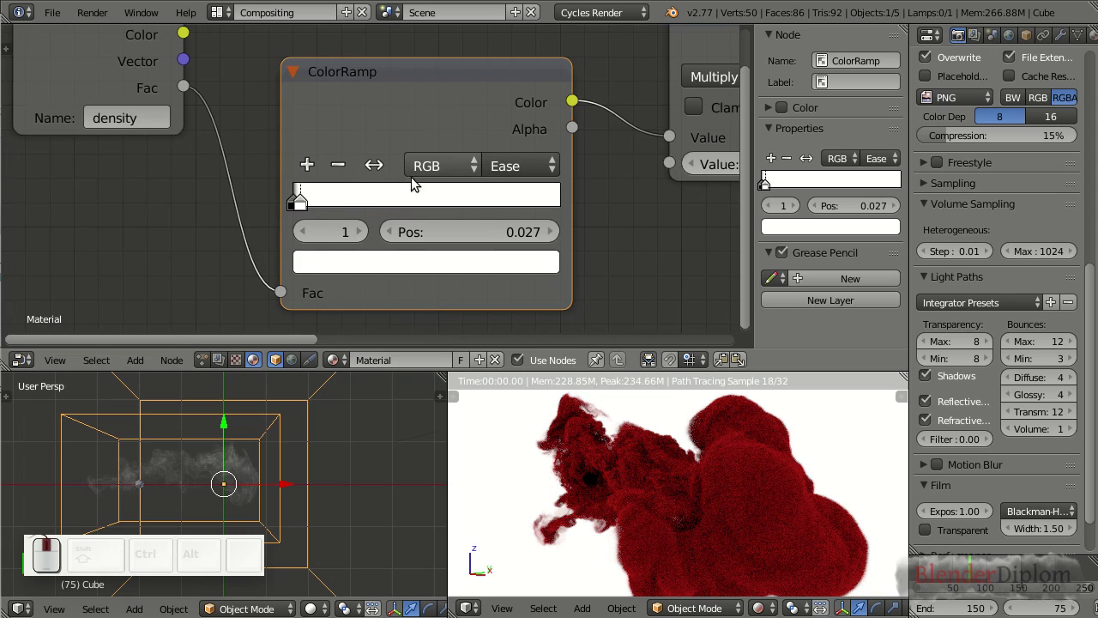
{"action": "scroll", "coordinate": [282, 203], "scroll_direction": "up", "scroll_amount": 2}
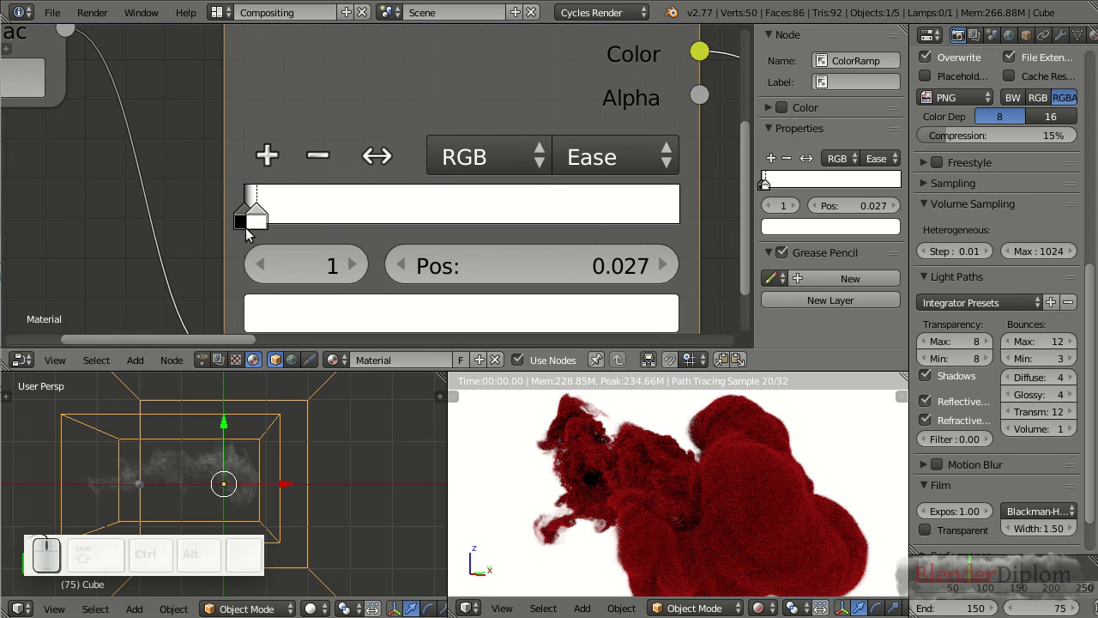
{"action": "mouse_move", "coordinate": [246, 233]}
{"action": "left_mouse_down"}
{"action": "mouse_move", "coordinate": [258, 225]}
{"action": "mouse_move", "coordinate": [248, 222]}
{"action": "left_mouse_up"}
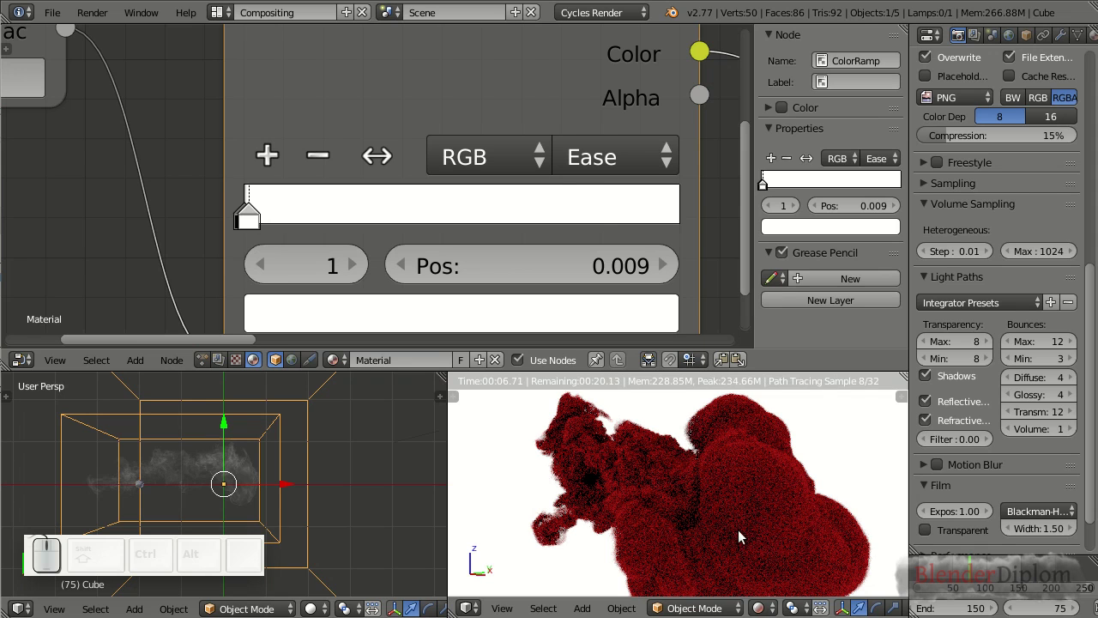
Step: Raise the viewport preview samples from 32 to 128
{"action": "left_click", "coordinate": [944, 183]}
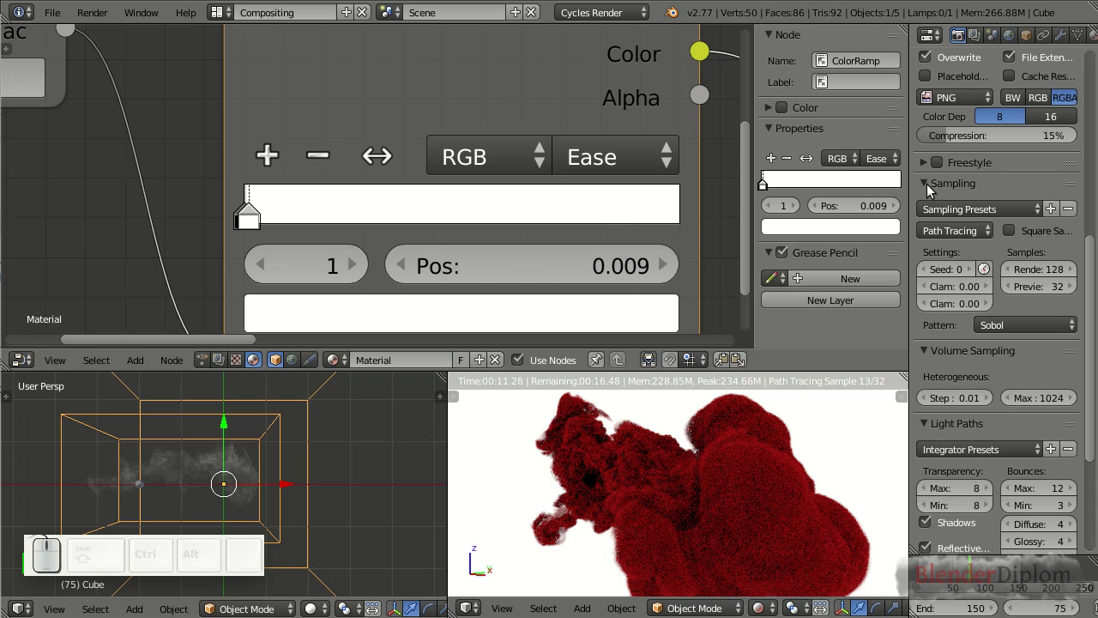
{"action": "left_click", "coordinate": [1034, 289]}
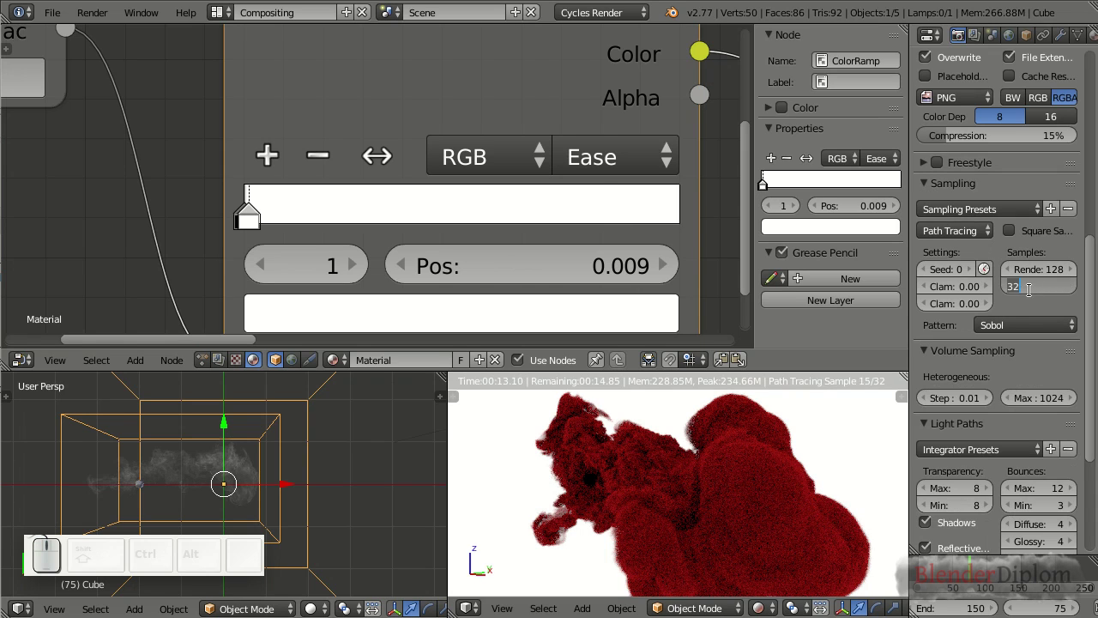
{"action": "type", "text": "128"}
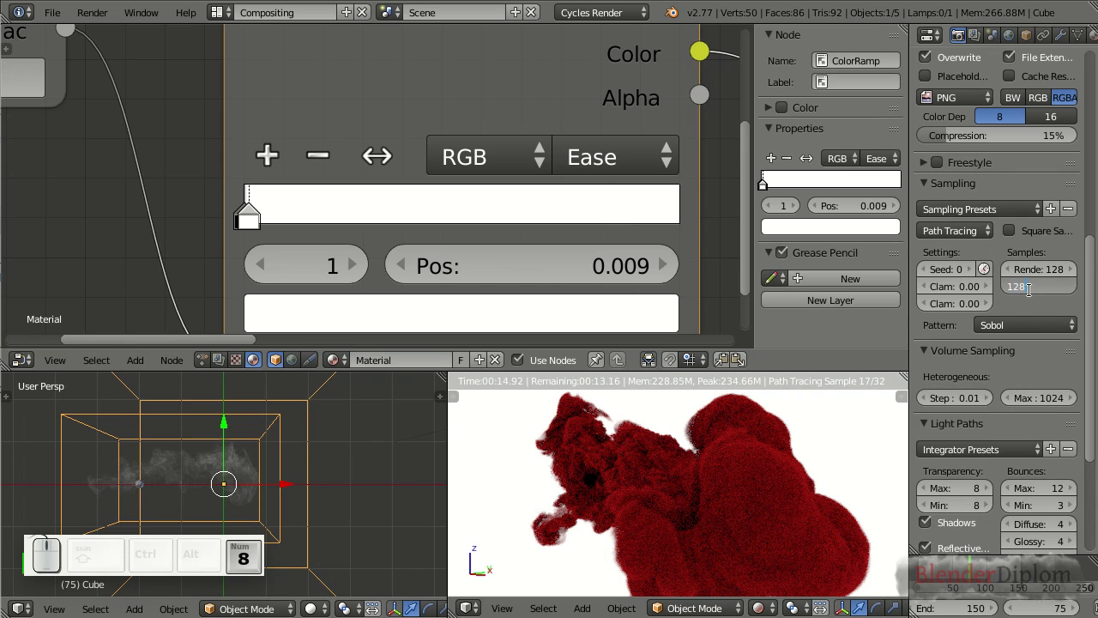
{"action": "key", "text": "Return"}
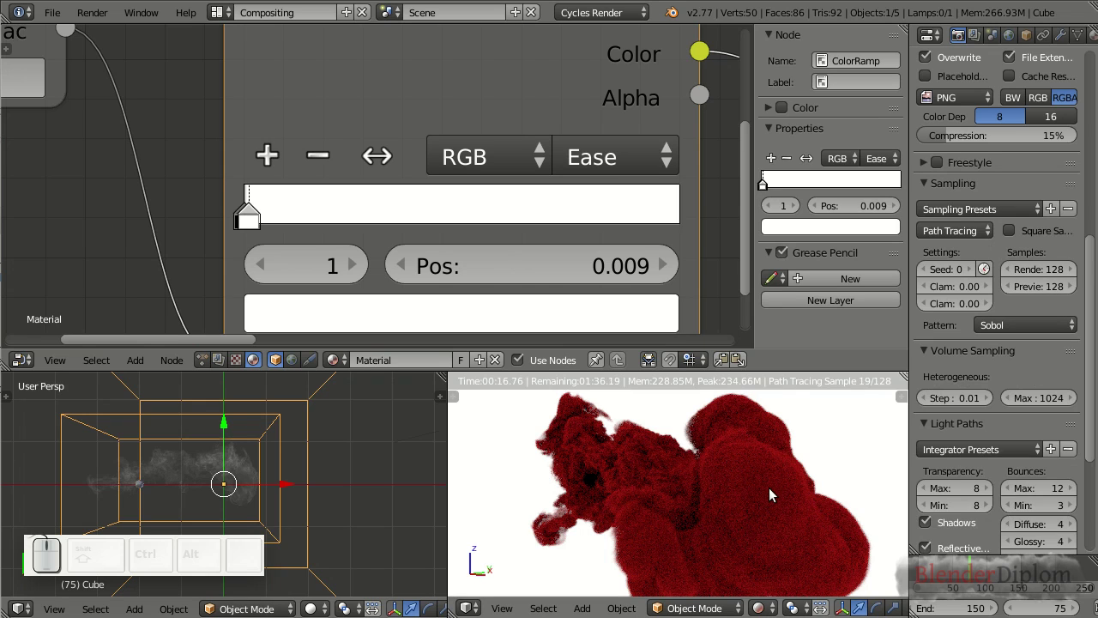